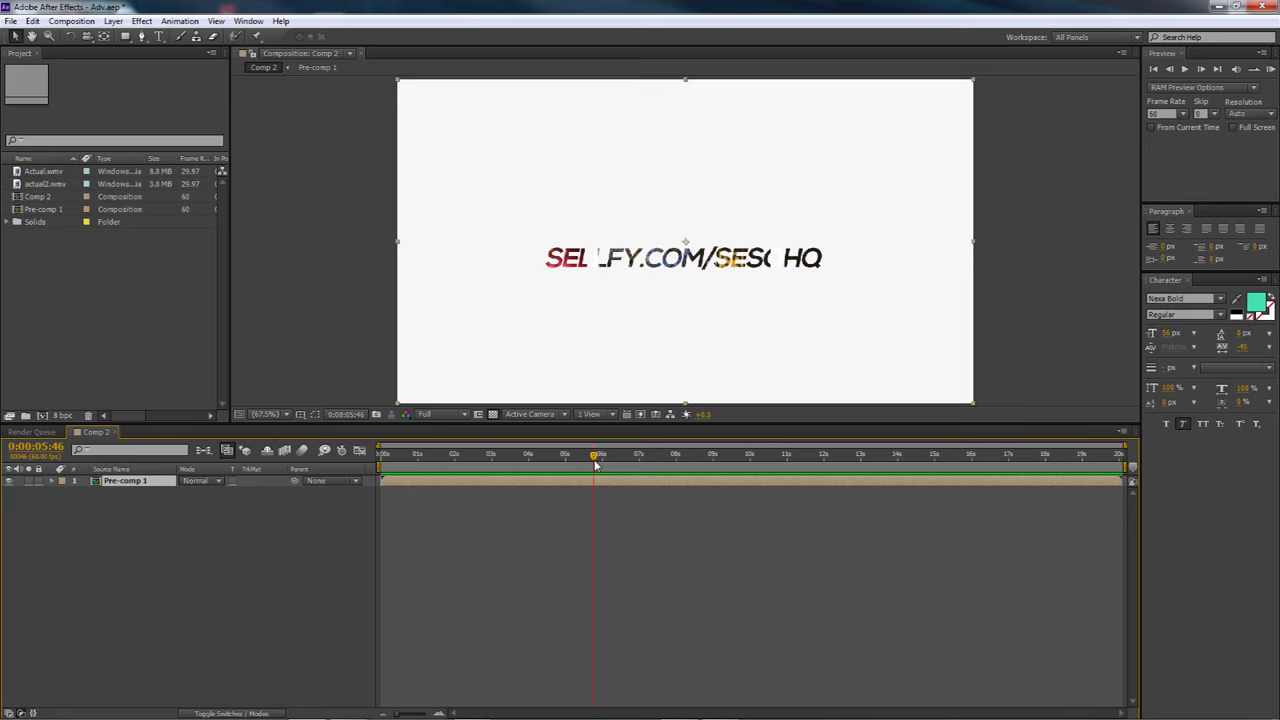
# - Scrub through the finished animation in Comp 2 to review its camera moves over the web page footage
pyautogui.moveTo(596, 463)
pyautogui.mouseDown()
pyautogui.moveTo(386, 457)
pyautogui.moveTo(1127, 462)
pyautogui.moveTo(591, 449)
pyautogui.mouseUp()
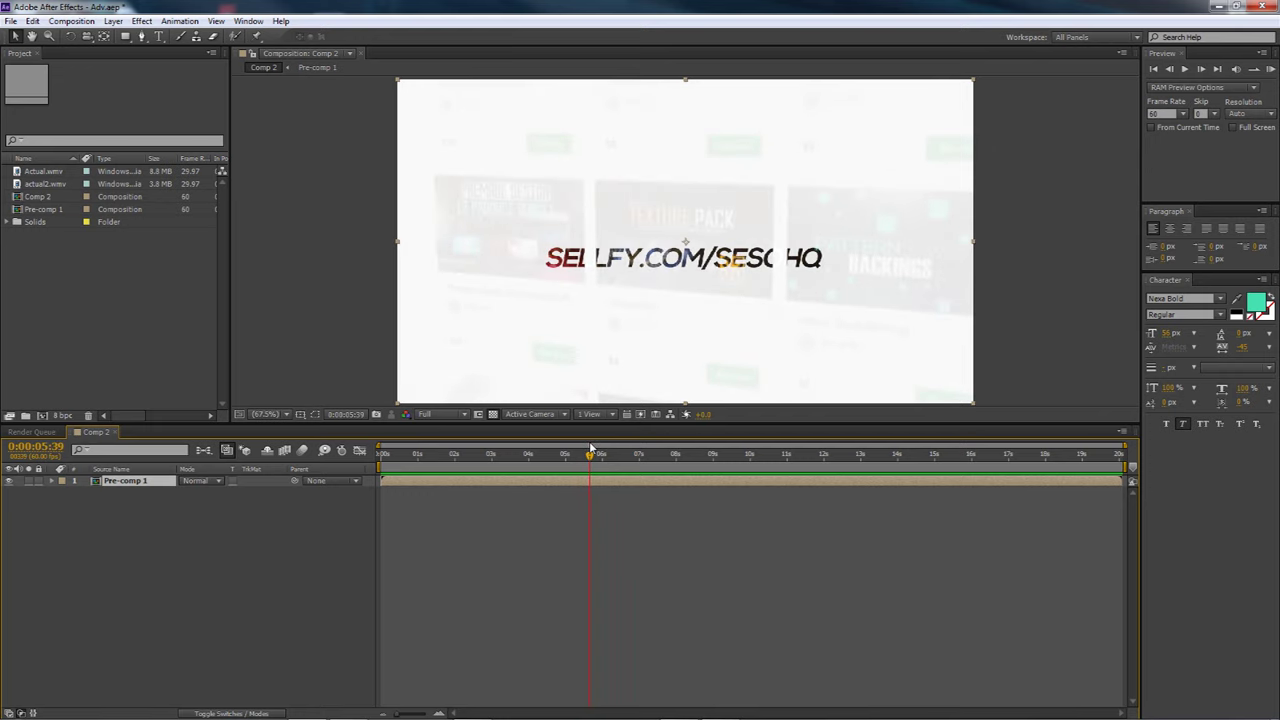
pyautogui.moveTo(590, 449); pyautogui.dragTo(682, 452)
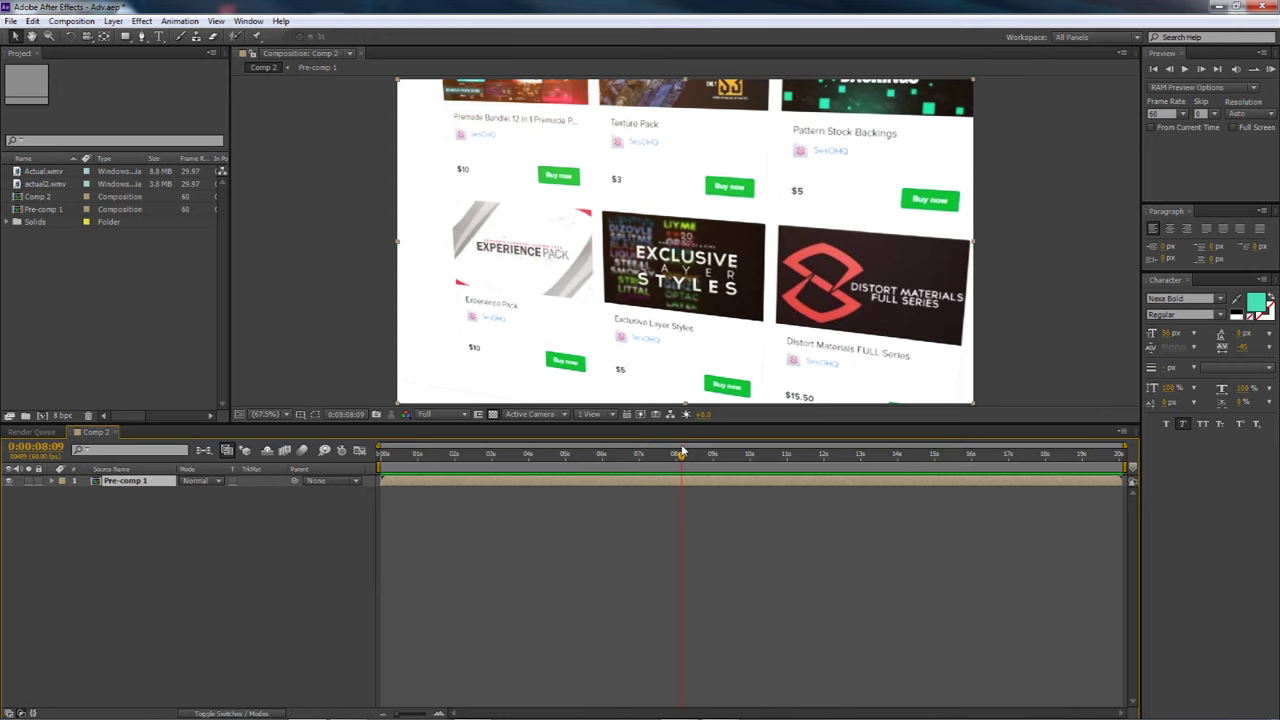
pyautogui.moveTo(682, 452); pyautogui.dragTo(707, 454)
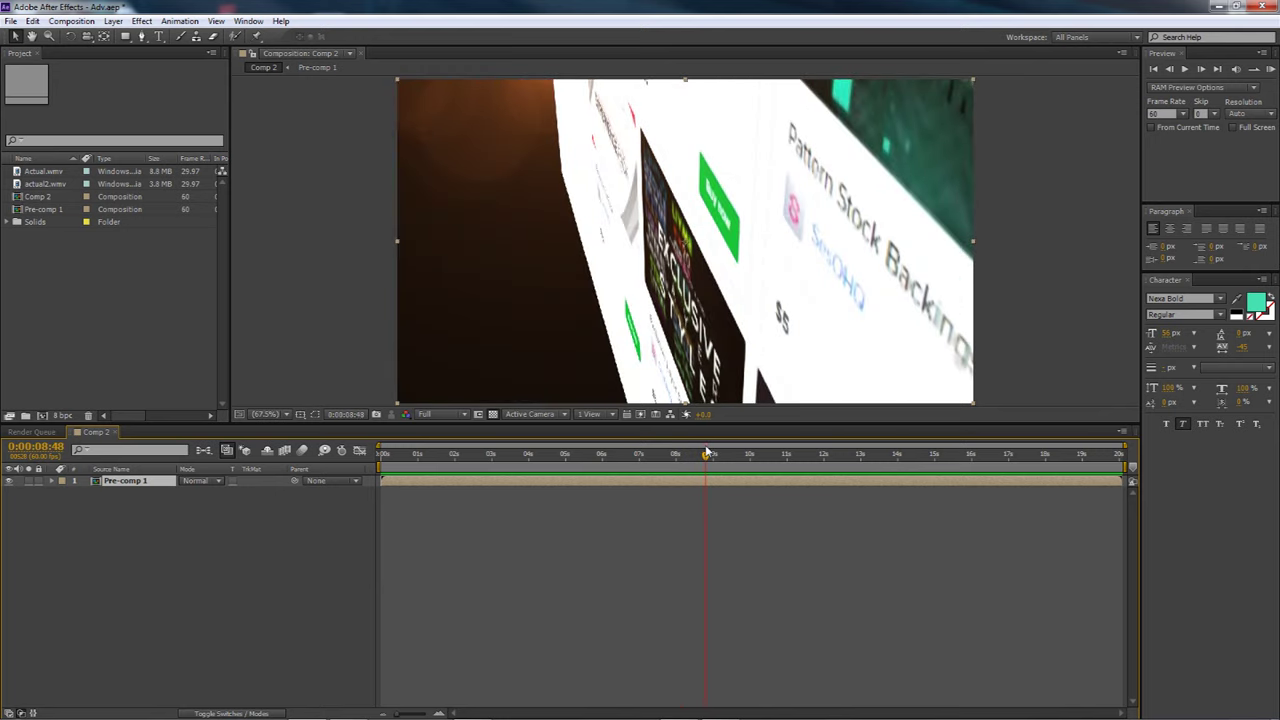
pyautogui.moveTo(707, 454); pyautogui.dragTo(372, 455)
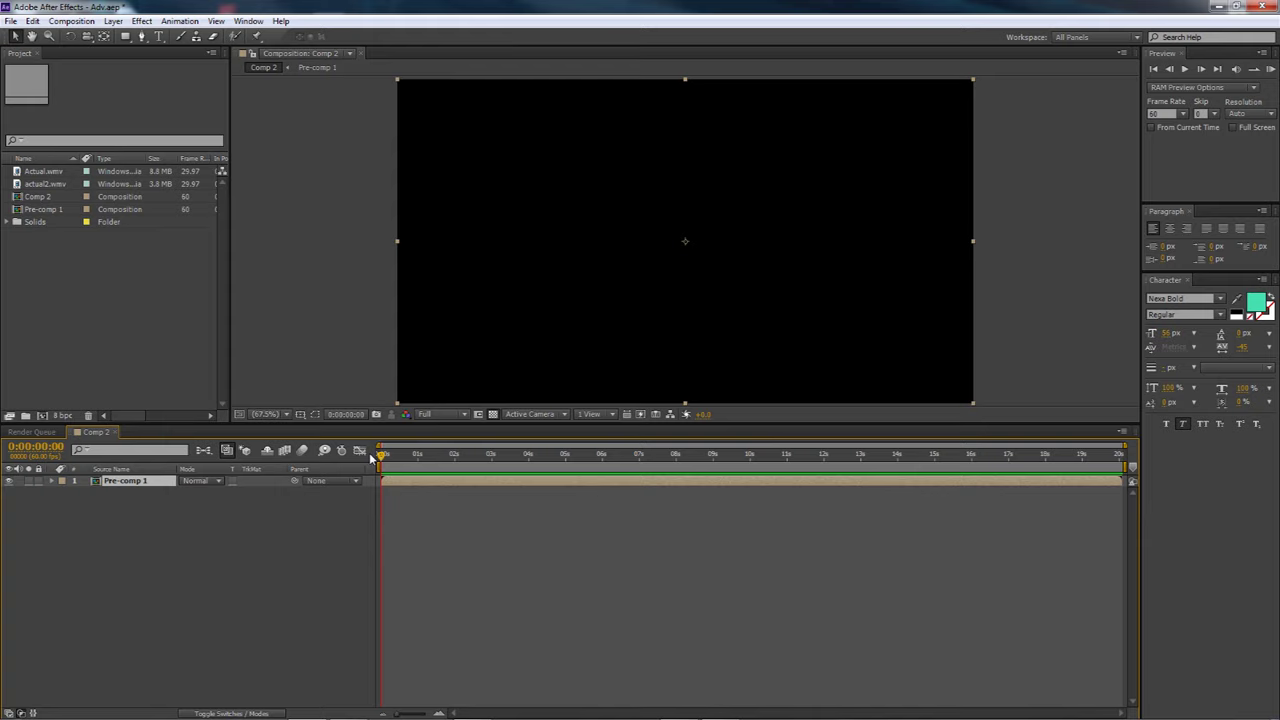
pyautogui.moveTo(372, 455); pyautogui.dragTo(751, 430)
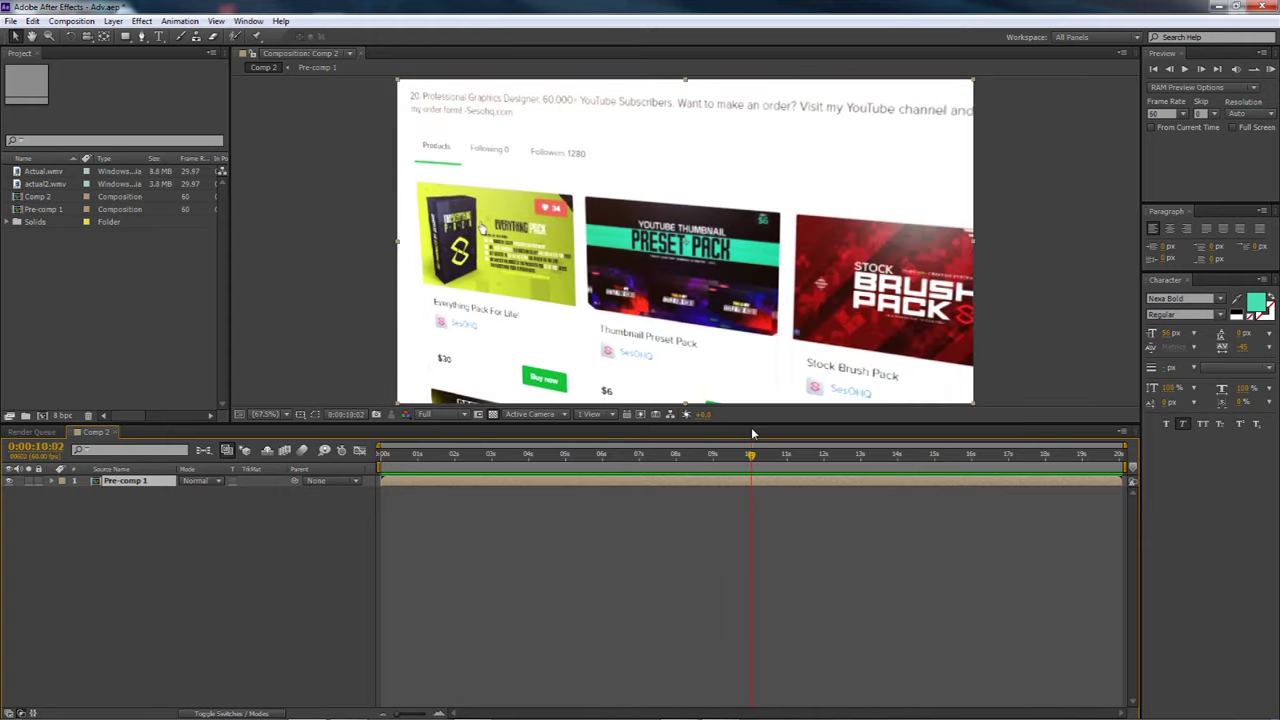
pyautogui.moveTo(751, 430); pyautogui.dragTo(380, 451)
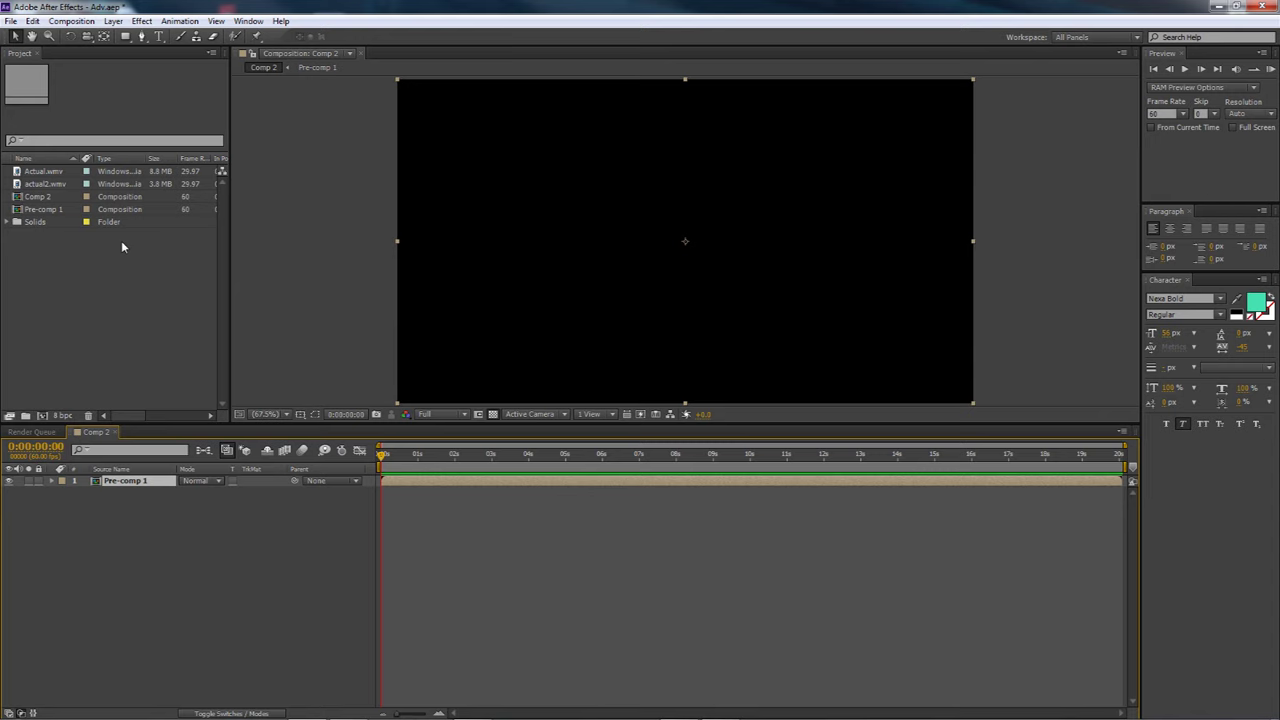
# - Create a 1280 × 720 px composition at 60 fps and add Actual.wmv to it as a layer
pyautogui.click(71, 20)
pyautogui.click(75, 36)
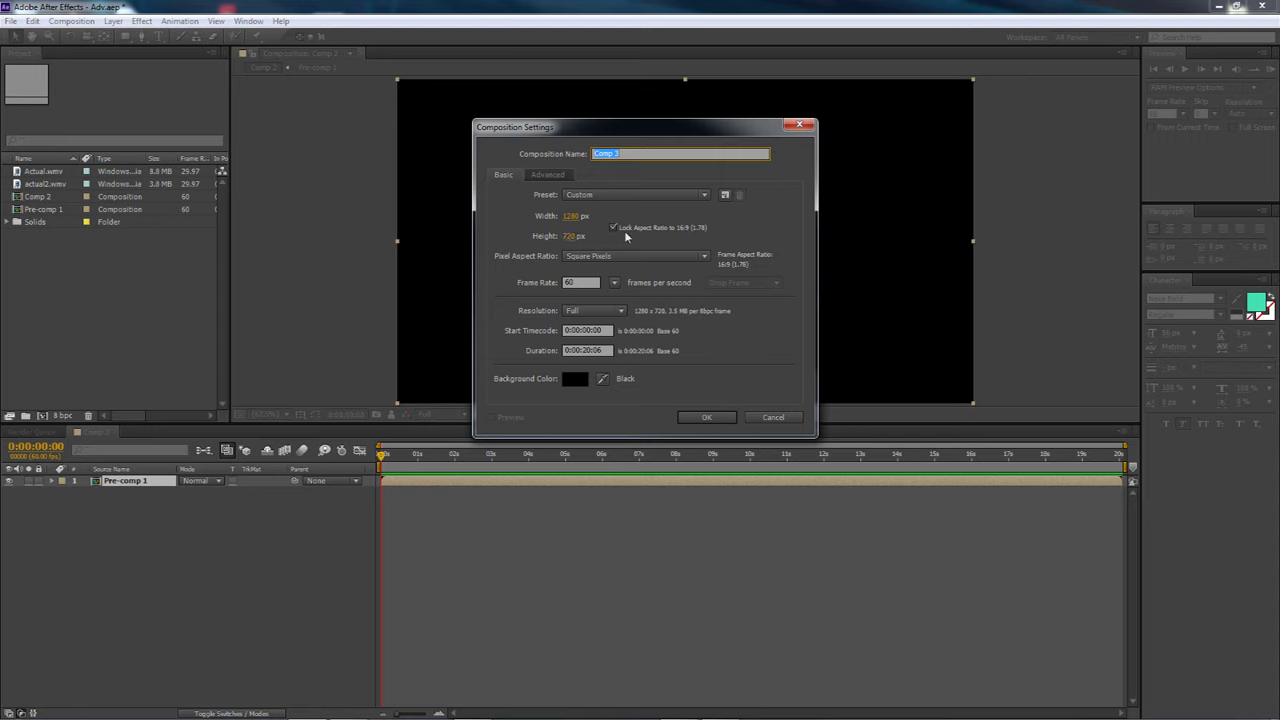
pyautogui.click(703, 416)
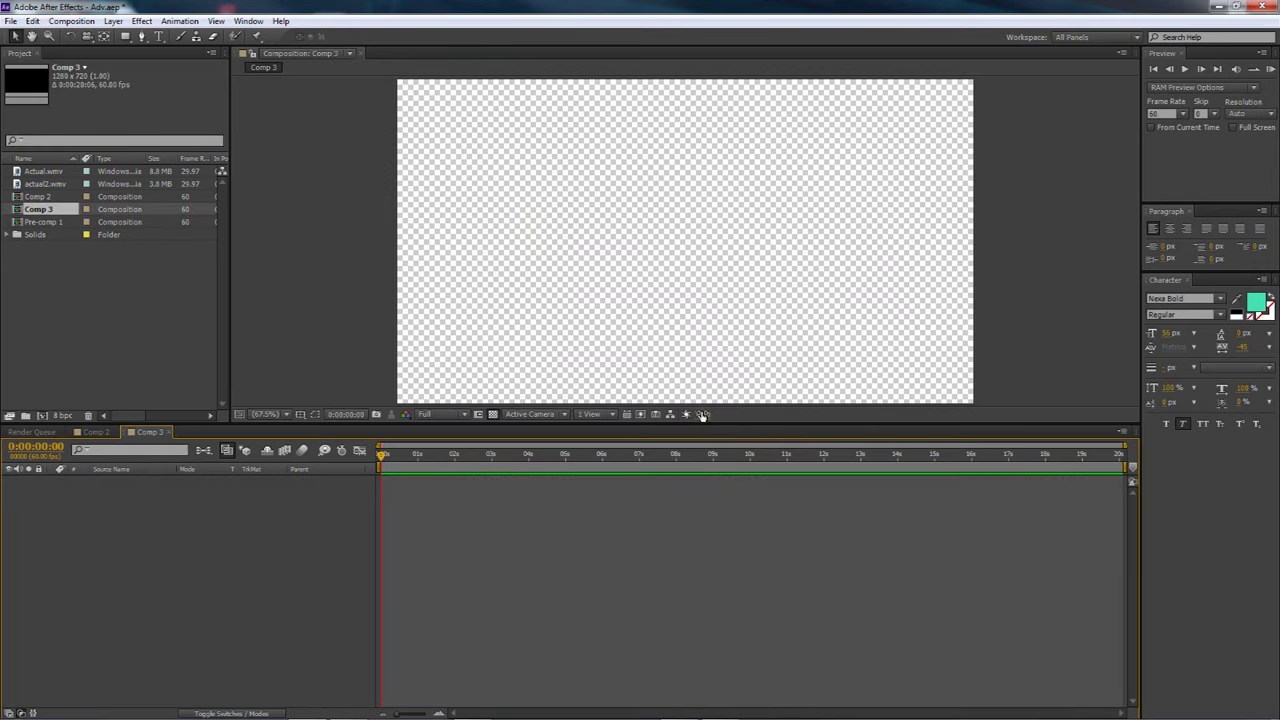
pyautogui.moveTo(40, 172); pyautogui.dragTo(120, 515)
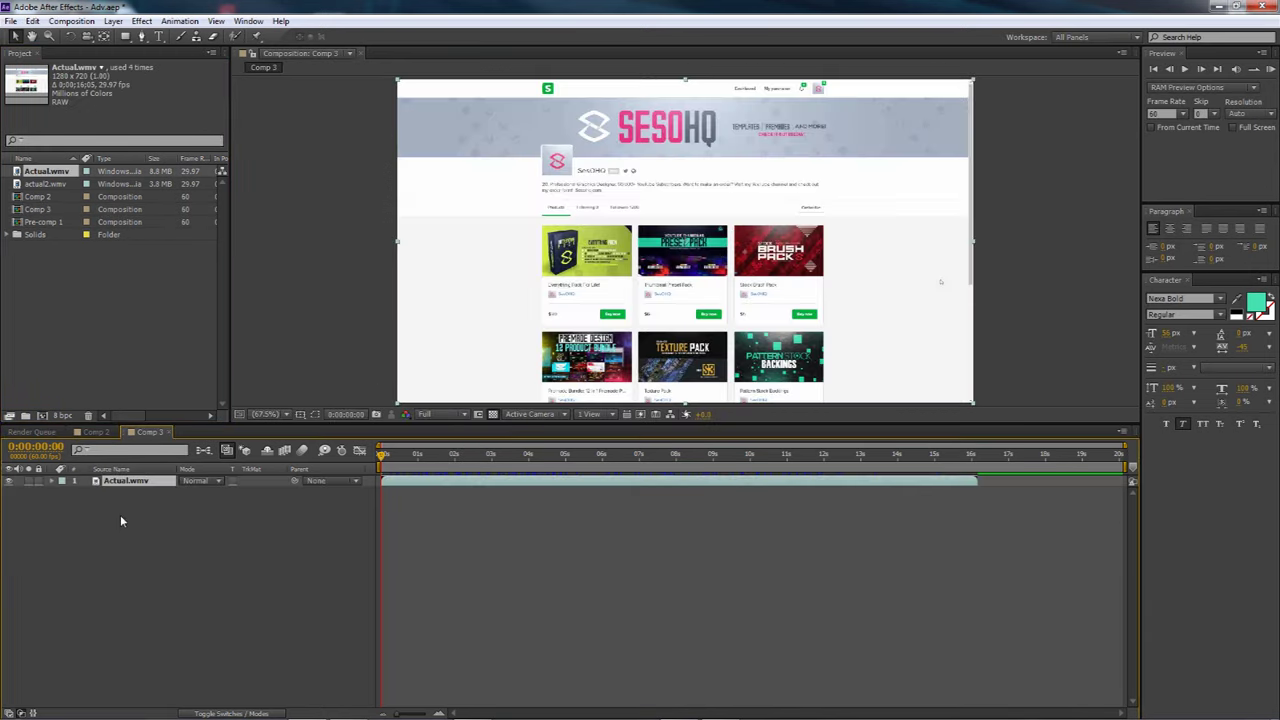
# - Compare the flat Actual.wmv footage in Comp 3 with the finished animation in Comp 2, returning Comp 3 to its start
pyautogui.moveTo(383, 455); pyautogui.dragTo(808, 463)
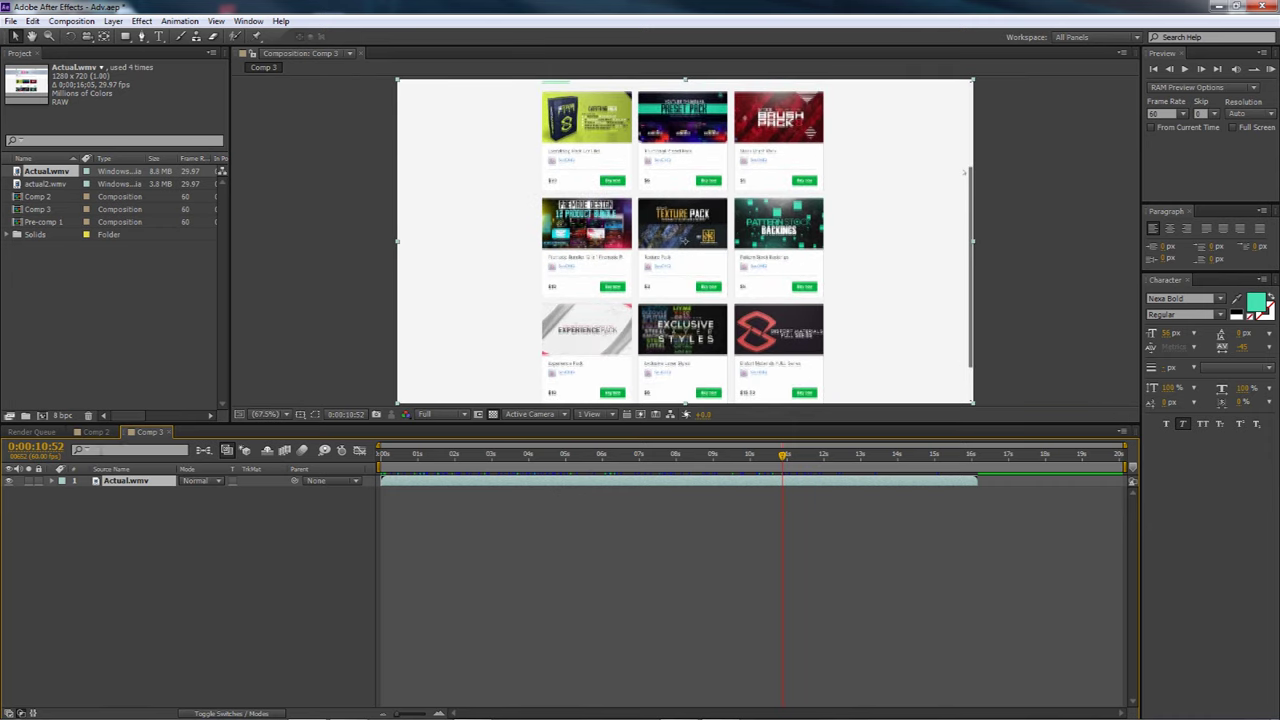
pyautogui.click(96, 432)
pyautogui.click(418, 456)
pyautogui.moveTo(439, 461); pyautogui.dragTo(563, 460)
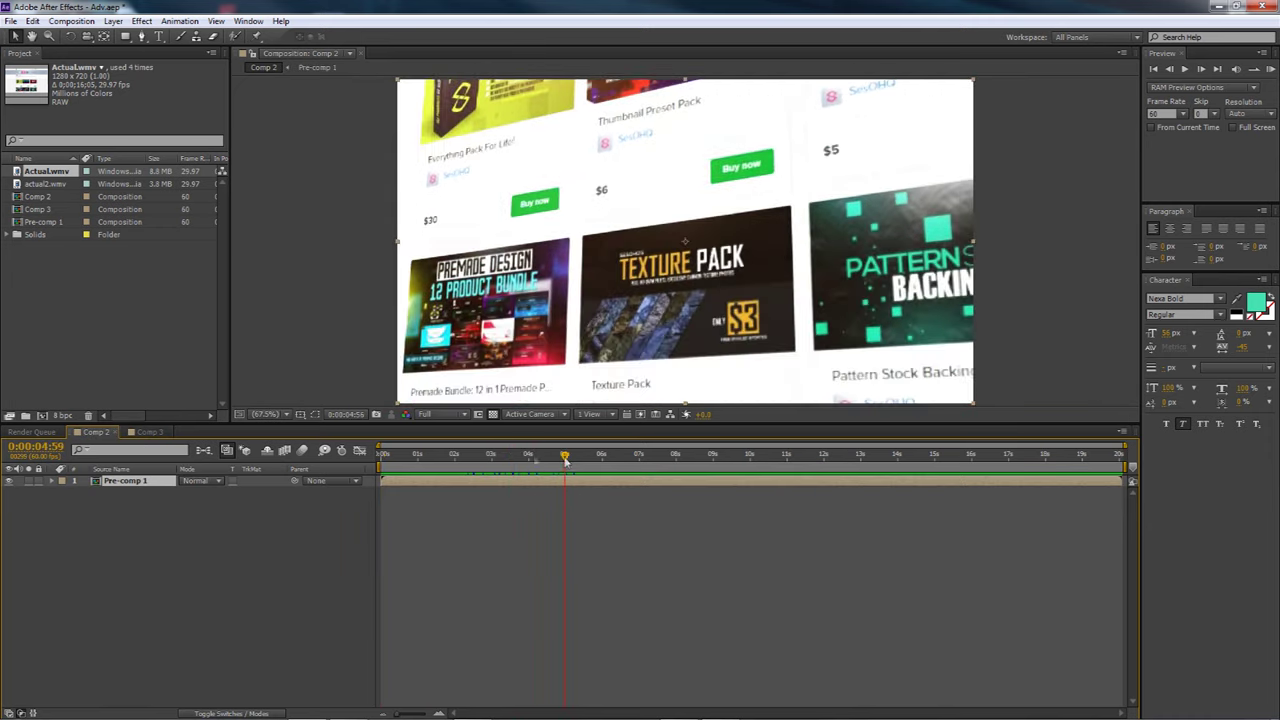
pyautogui.click(149, 432)
pyautogui.moveTo(459, 455); pyautogui.dragTo(603, 456)
pyautogui.click(677, 464)
pyautogui.click(96, 432)
pyautogui.moveTo(430, 462); pyautogui.dragTo(492, 456)
pyautogui.click(160, 433)
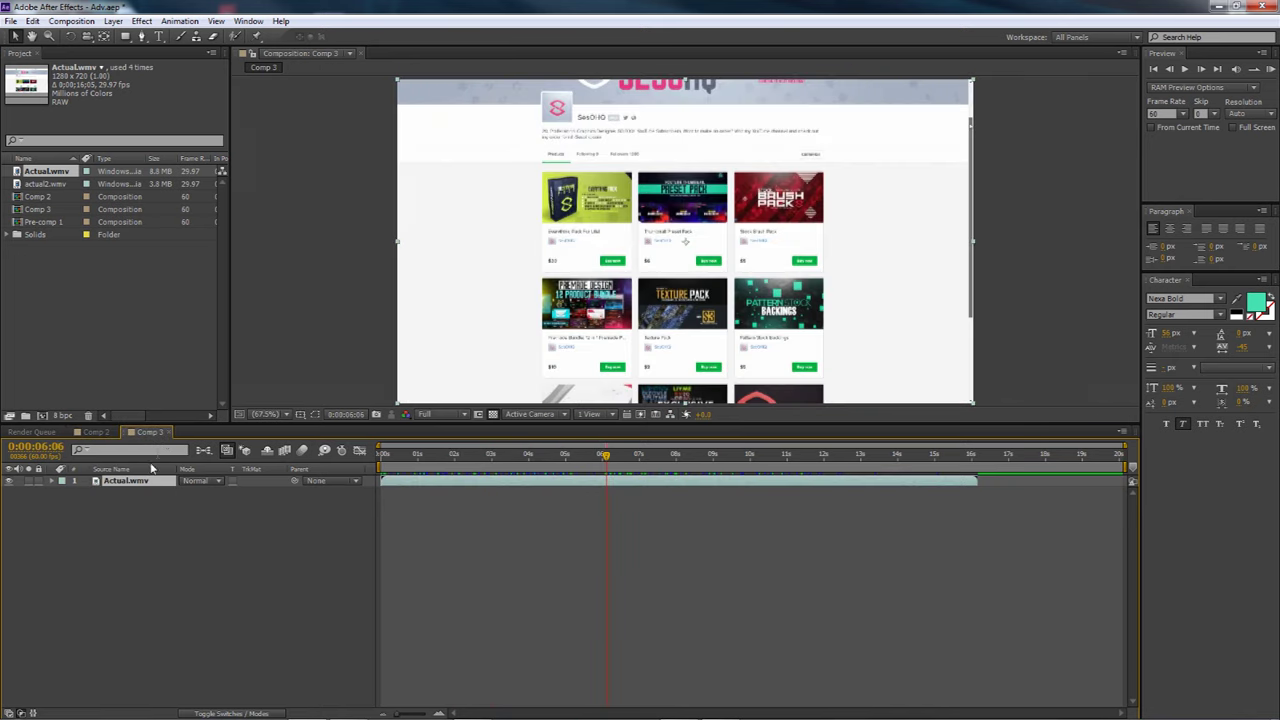
pyautogui.moveTo(536, 458); pyautogui.dragTo(372, 451)
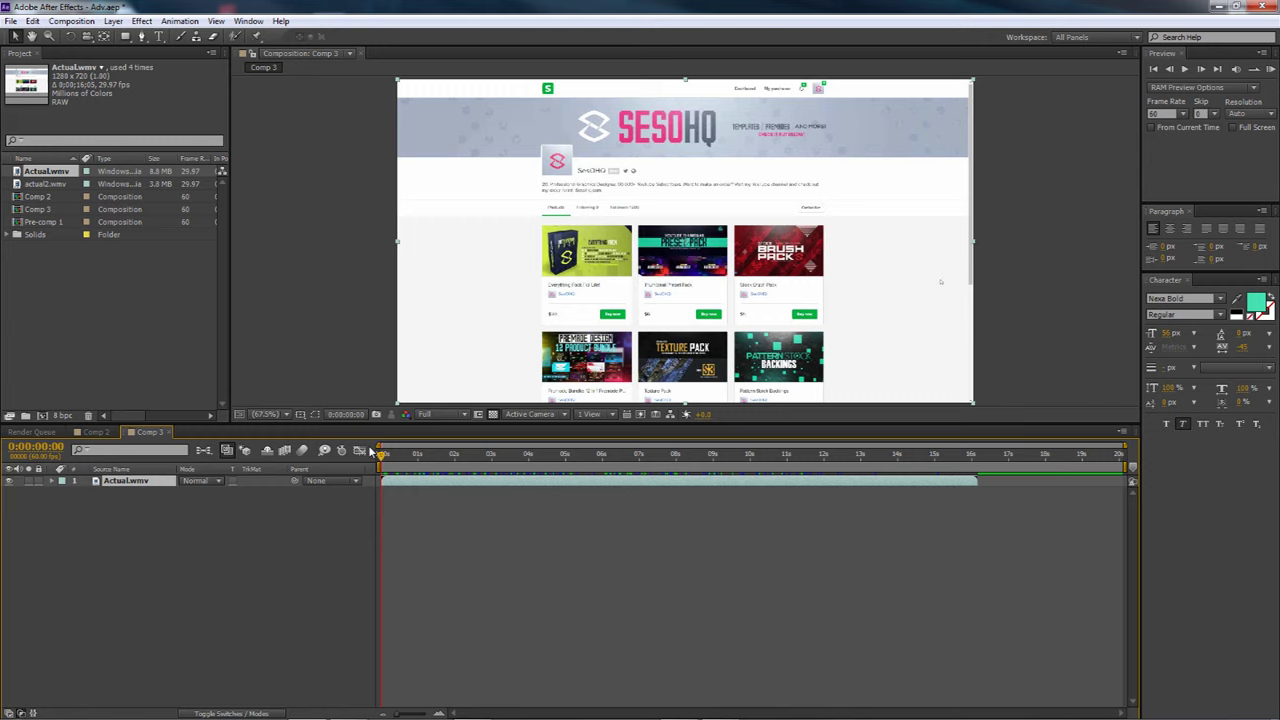
# - Show the layer switches in the timeline and make the Actual.wmv layer 3D
pyautogui.click(233, 714)
pyautogui.click(233, 714)
pyautogui.click(233, 714)
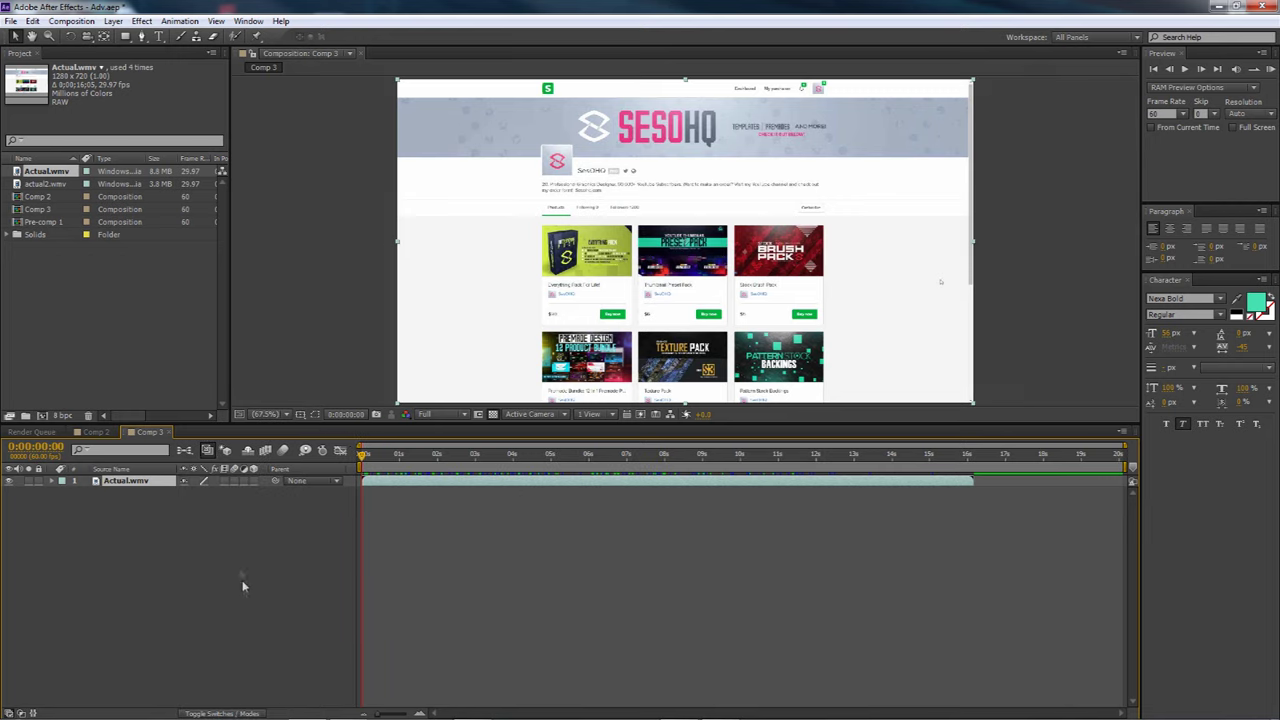
pyautogui.press('F4')
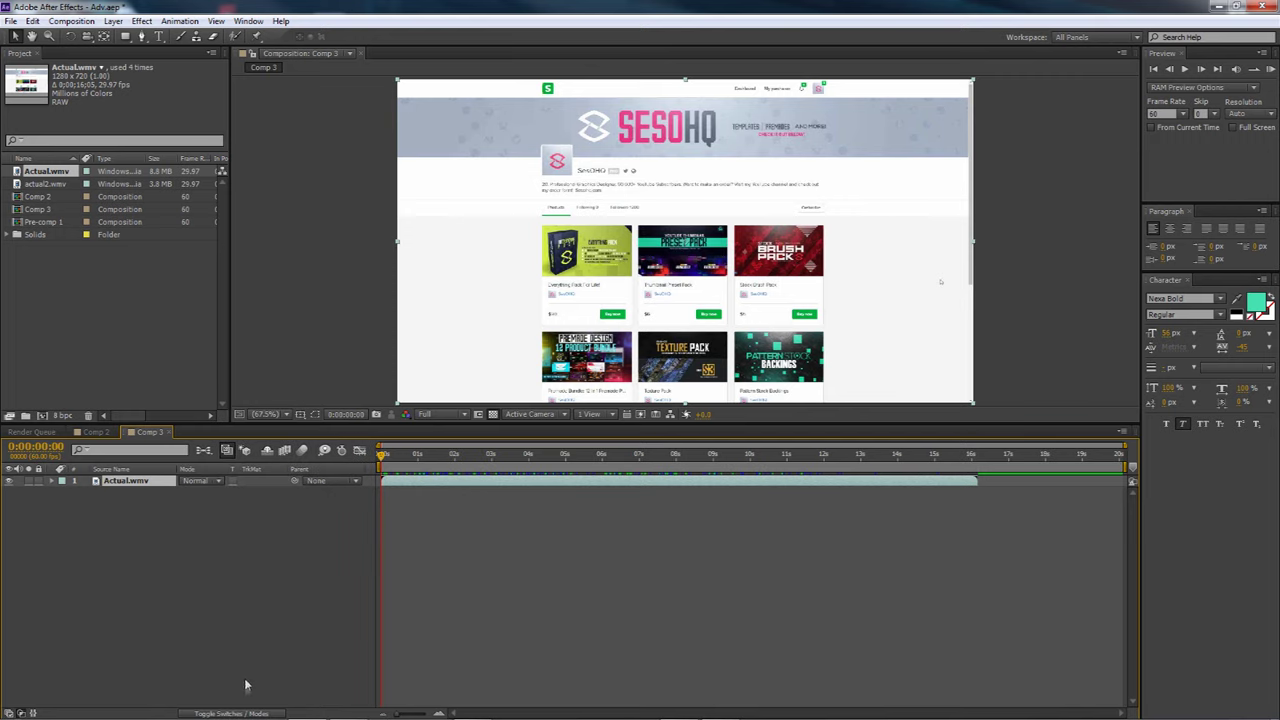
pyautogui.click(234, 713)
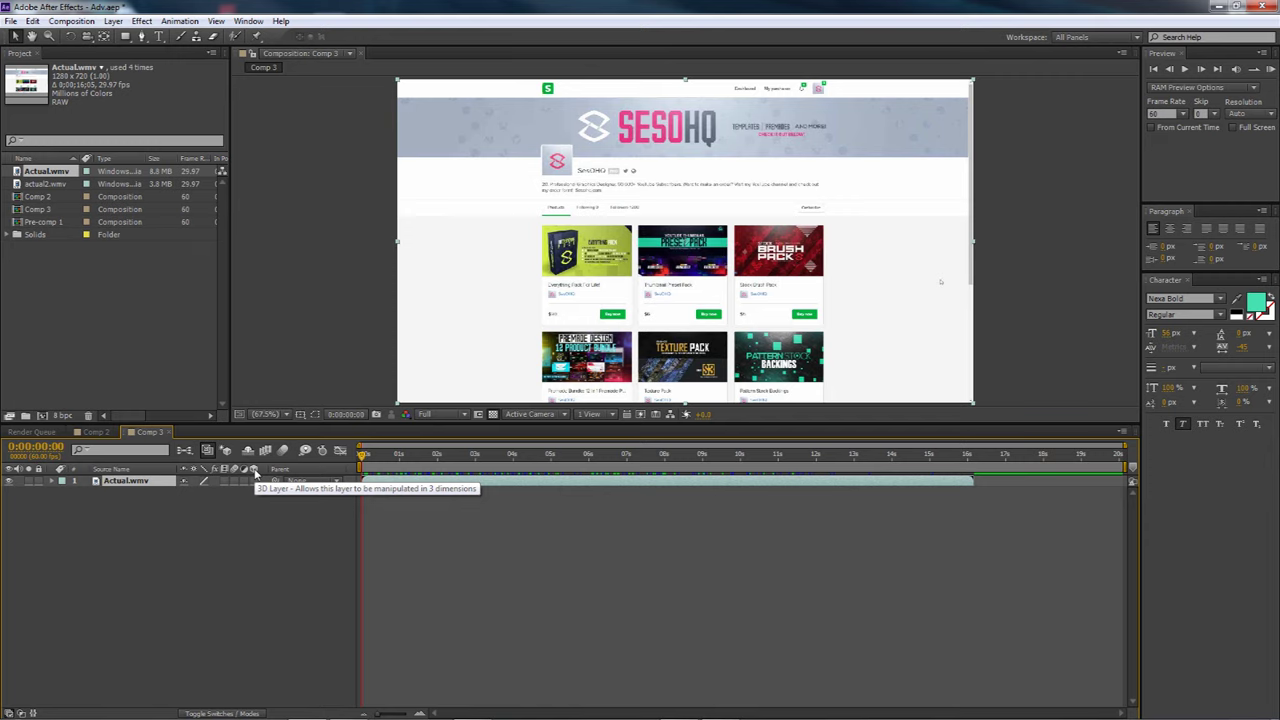
pyautogui.click(253, 481)
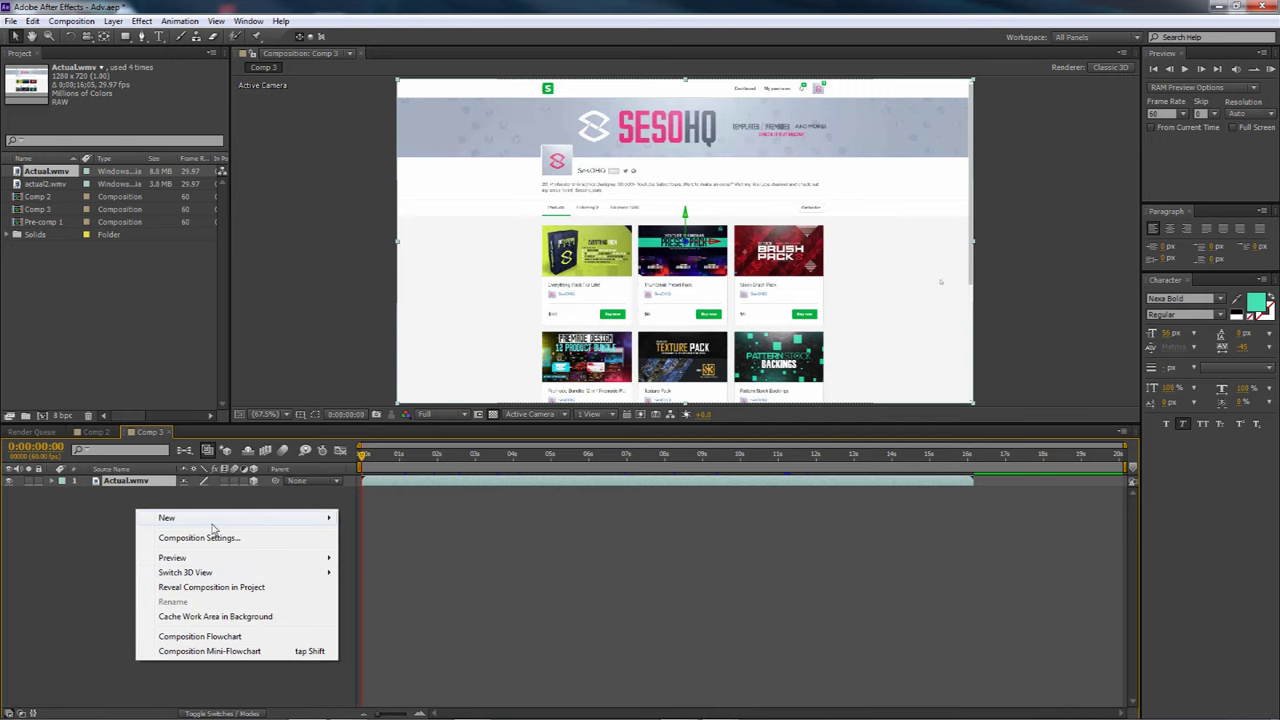
# - Add a new camera to the composition and place its layer below Actual.wmv
pyautogui.moveTo(196, 522)
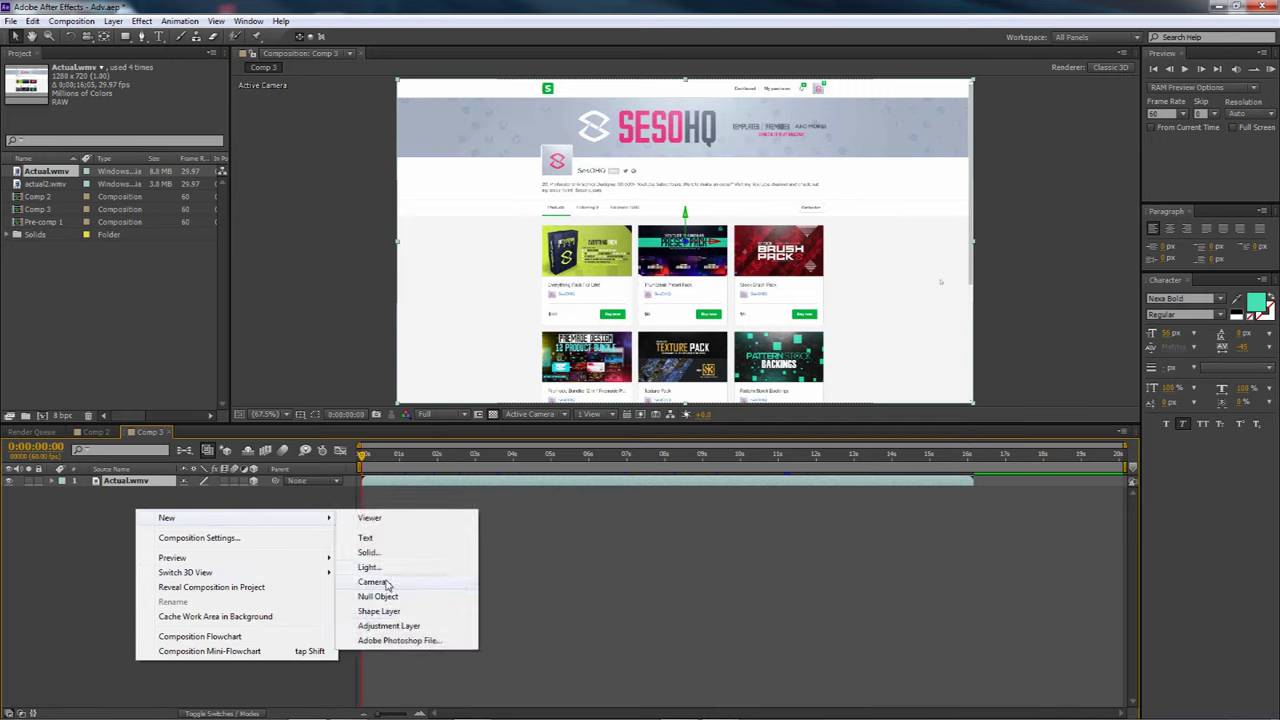
pyautogui.click(373, 581)
pyautogui.click(690, 238)
pyautogui.click(690, 256)
pyautogui.click(757, 482)
pyautogui.moveTo(120, 483); pyautogui.dragTo(127, 518)
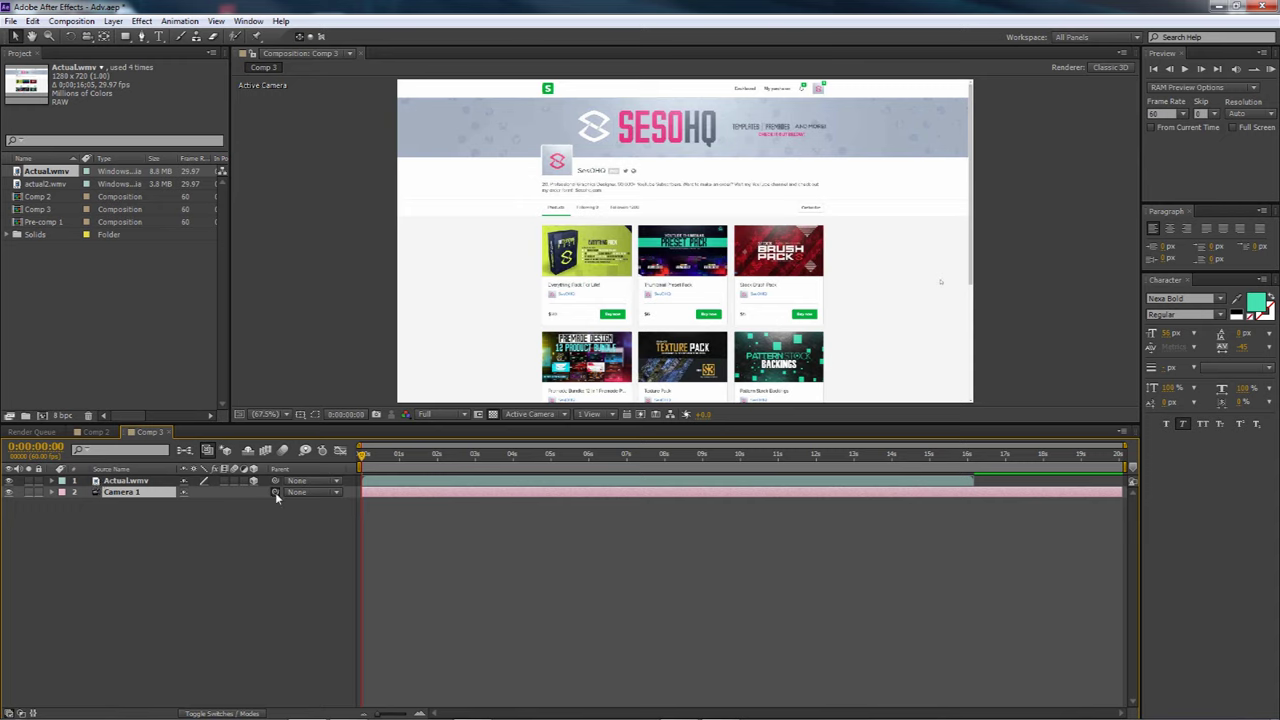
# - Parent the camera to the Actual.wmv layer and reveal the camera's Transform properties
pyautogui.moveTo(275, 490); pyautogui.dragTo(123, 484)
pyautogui.click(52, 492)
pyautogui.click(62, 504)
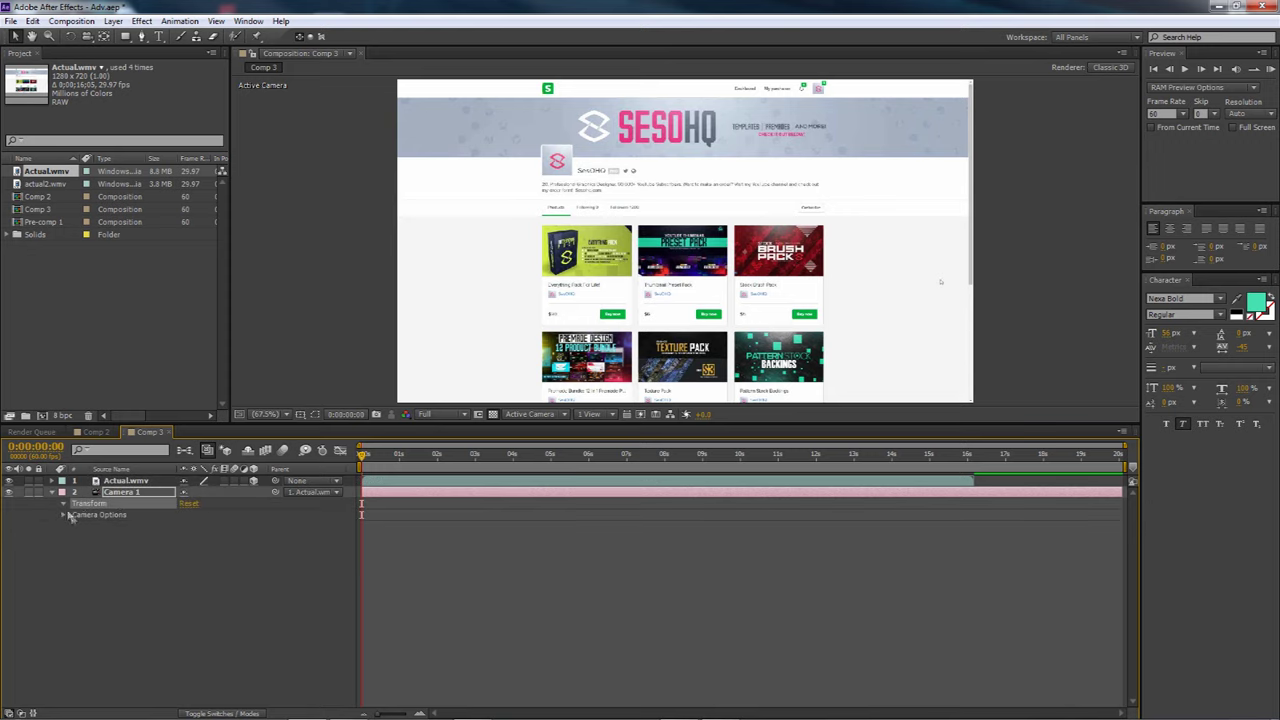
# - Try out different camera point of interest, position, orientation and rotation values, and reset the camera's transform
pyautogui.moveTo(183, 520); pyautogui.dragTo(264, 513)
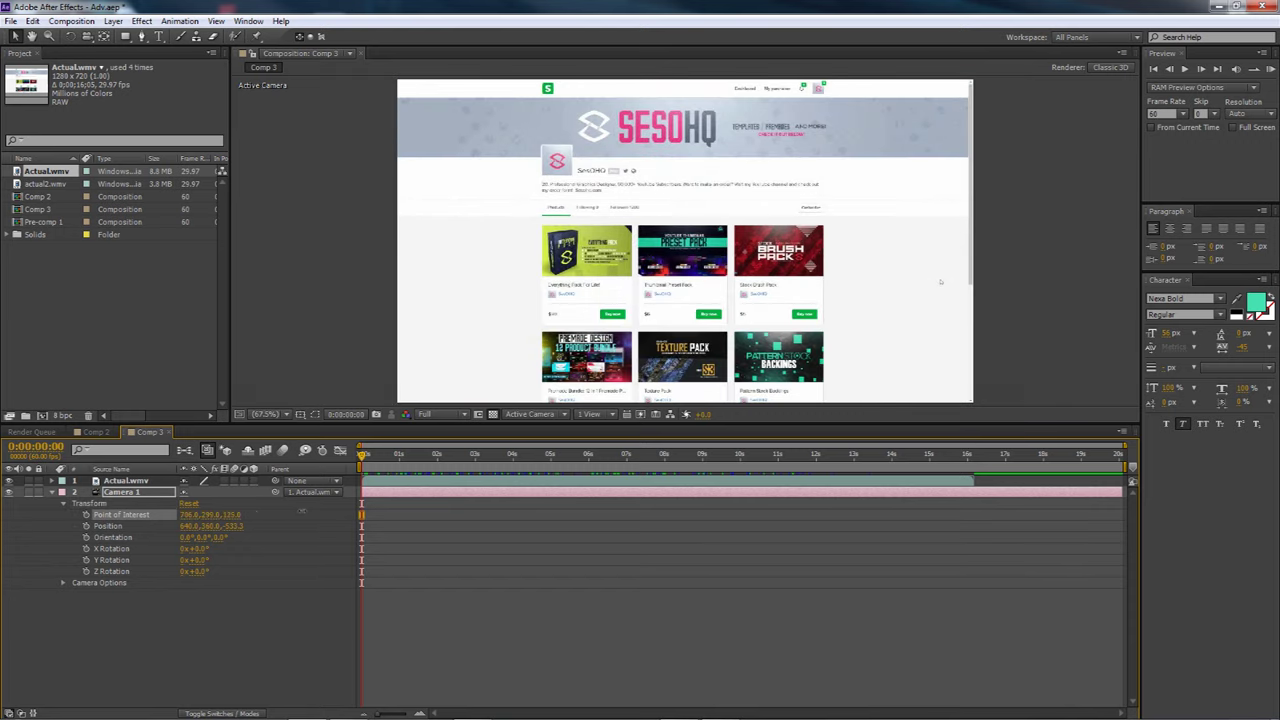
pyautogui.moveTo(206, 527); pyautogui.dragTo(133, 525)
pyautogui.moveTo(230, 526); pyautogui.dragTo(196, 513)
pyautogui.click(189, 504)
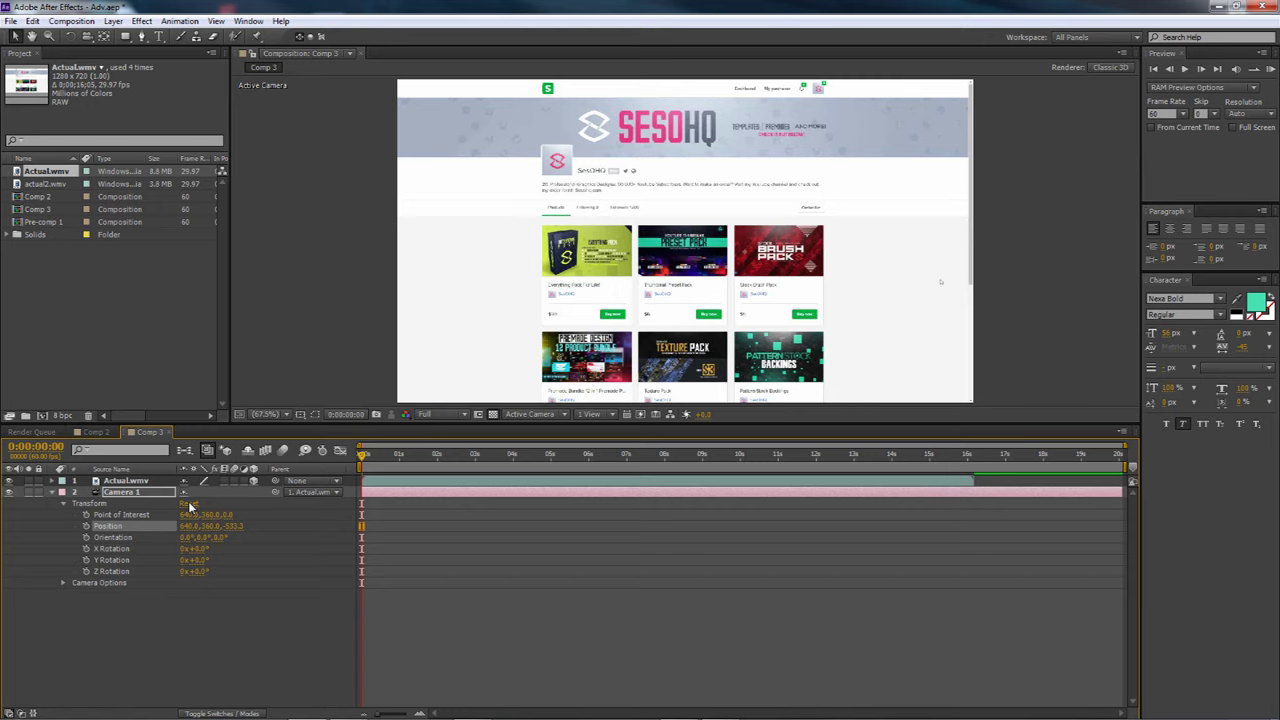
pyautogui.click(255, 481)
pyautogui.moveTo(186, 526); pyautogui.dragTo(298, 511)
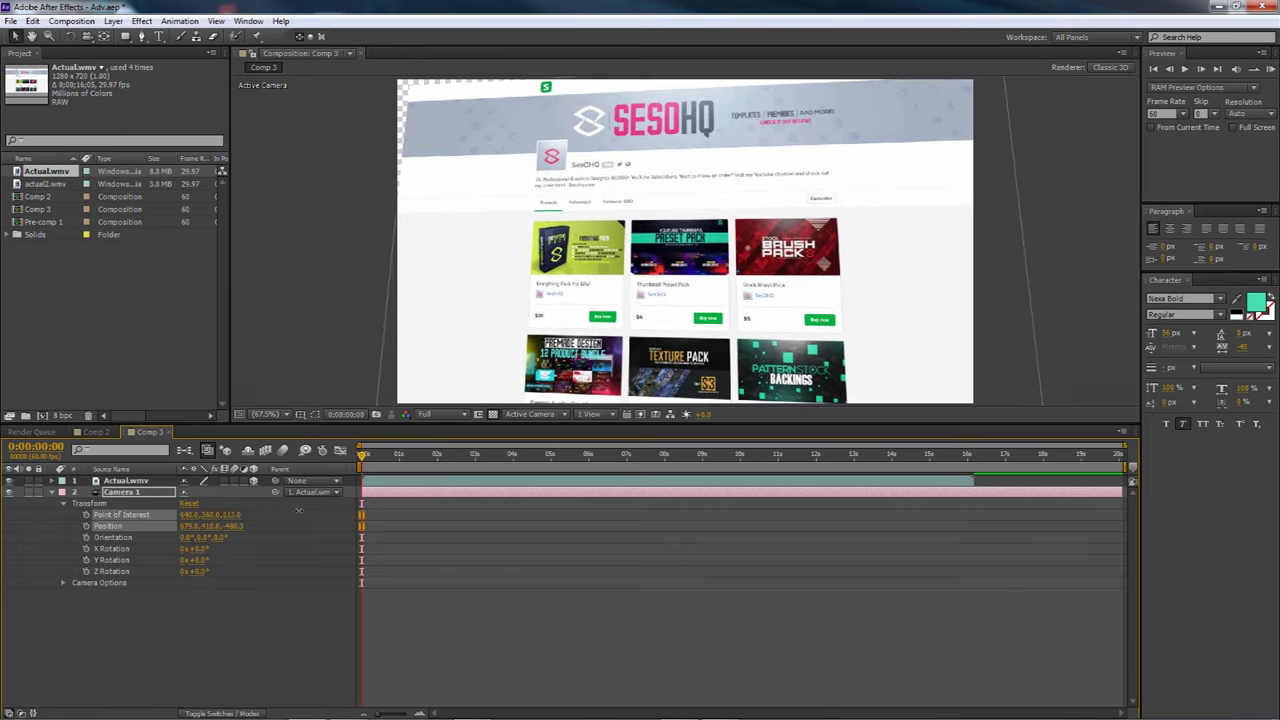
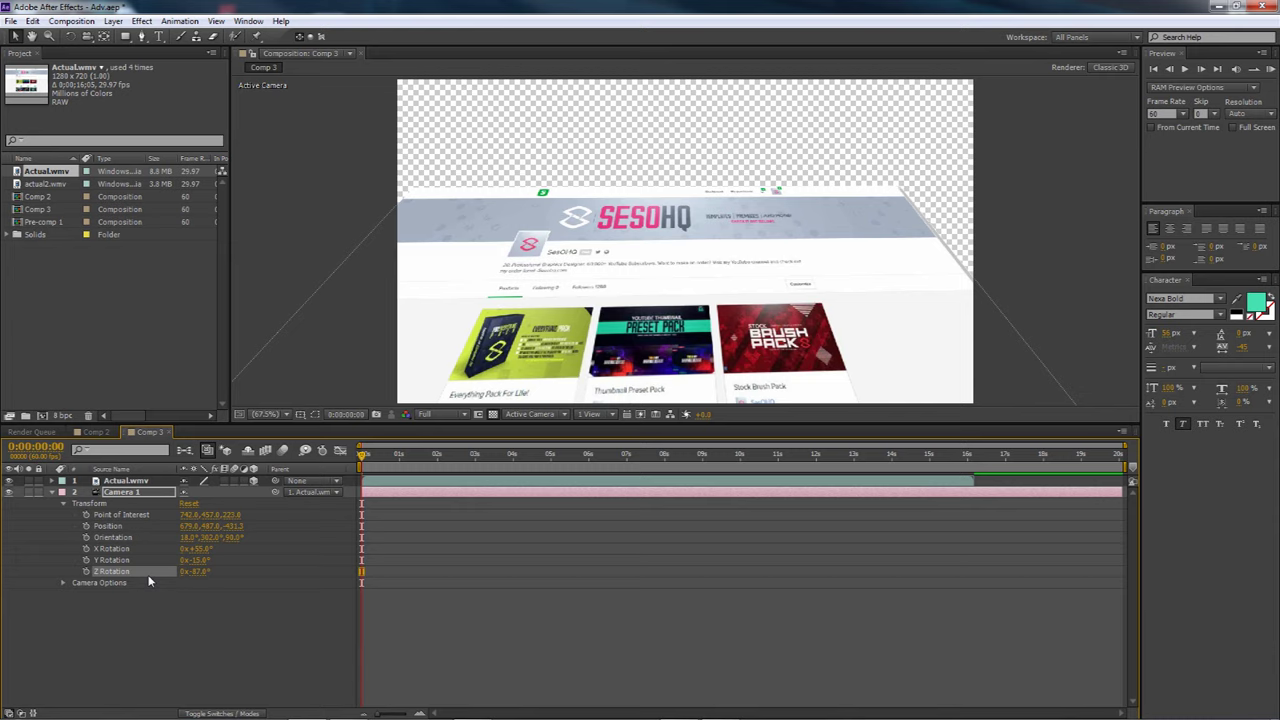
pyautogui.click(189, 503)
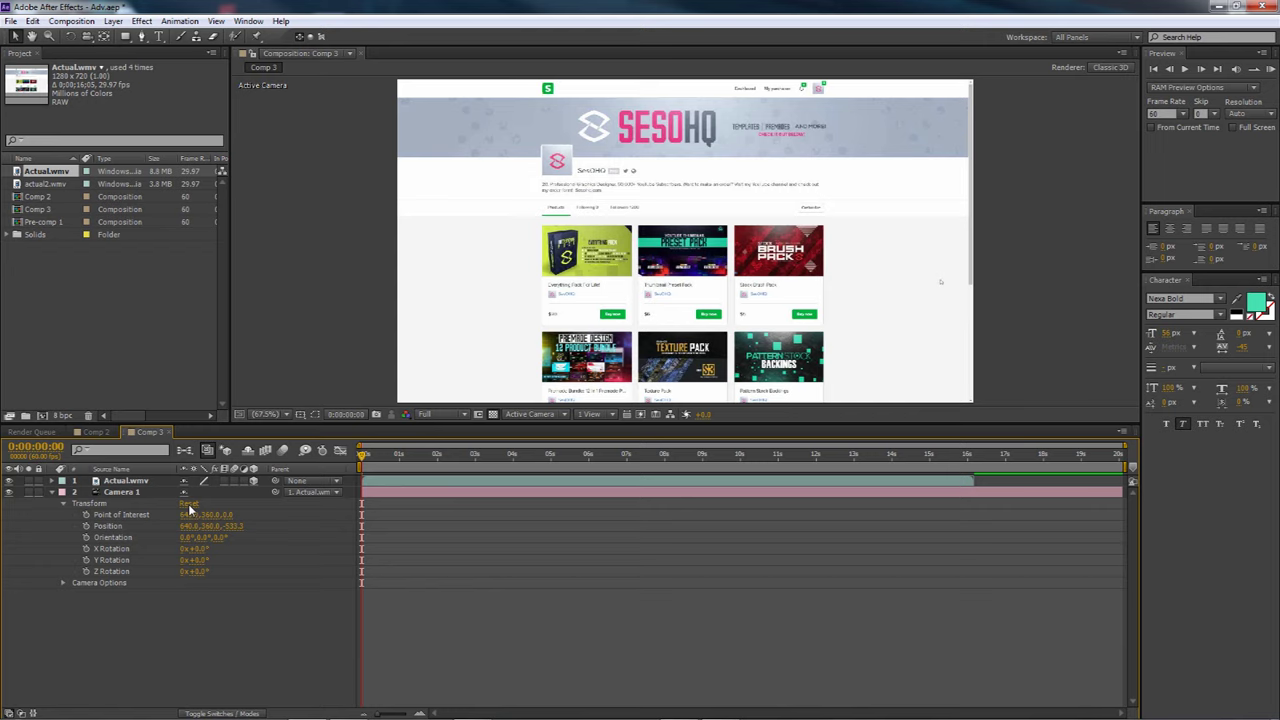
# - Angle the camera at position X 690, Y 432 and orientation 0°, 7°, 354°, and keyframe all six Transform properties at 0 seconds
pyautogui.moveTo(194, 518)
pyautogui.mouseDown()
pyautogui.moveTo(248, 530)
pyautogui.moveTo(207, 537)
pyautogui.mouseUp()
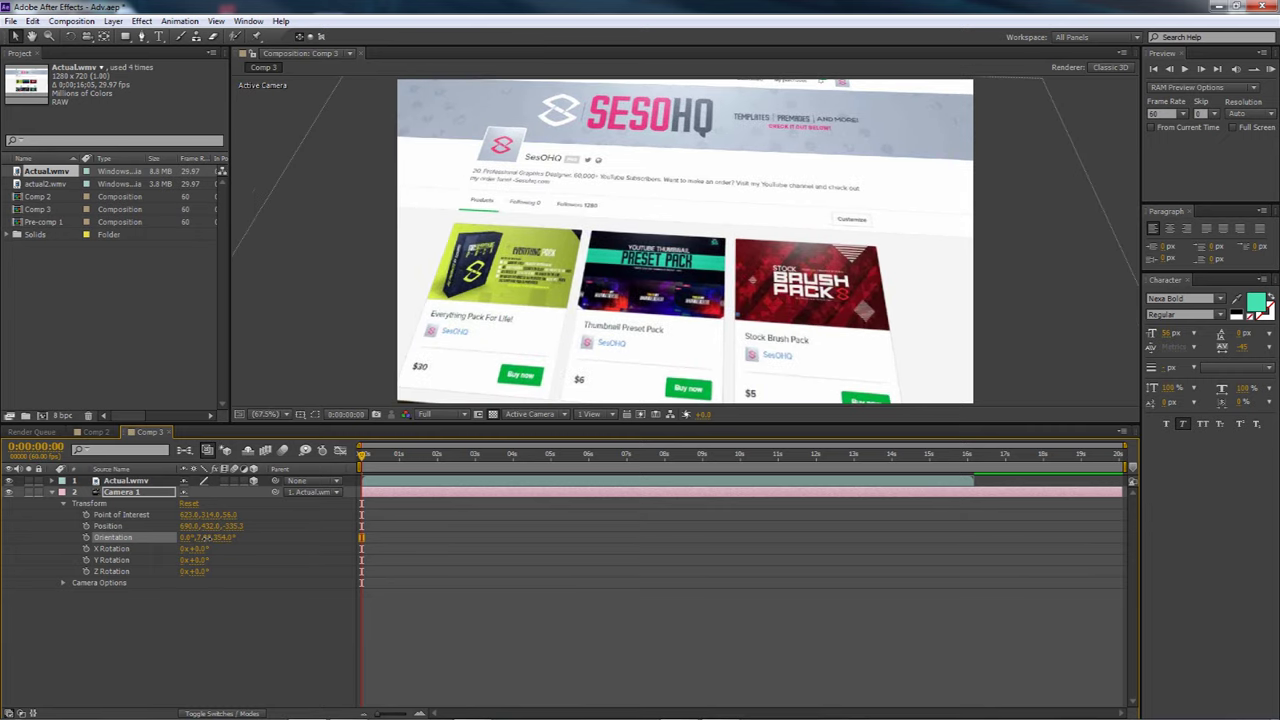
pyautogui.moveTo(228, 514); pyautogui.dragTo(230, 514)
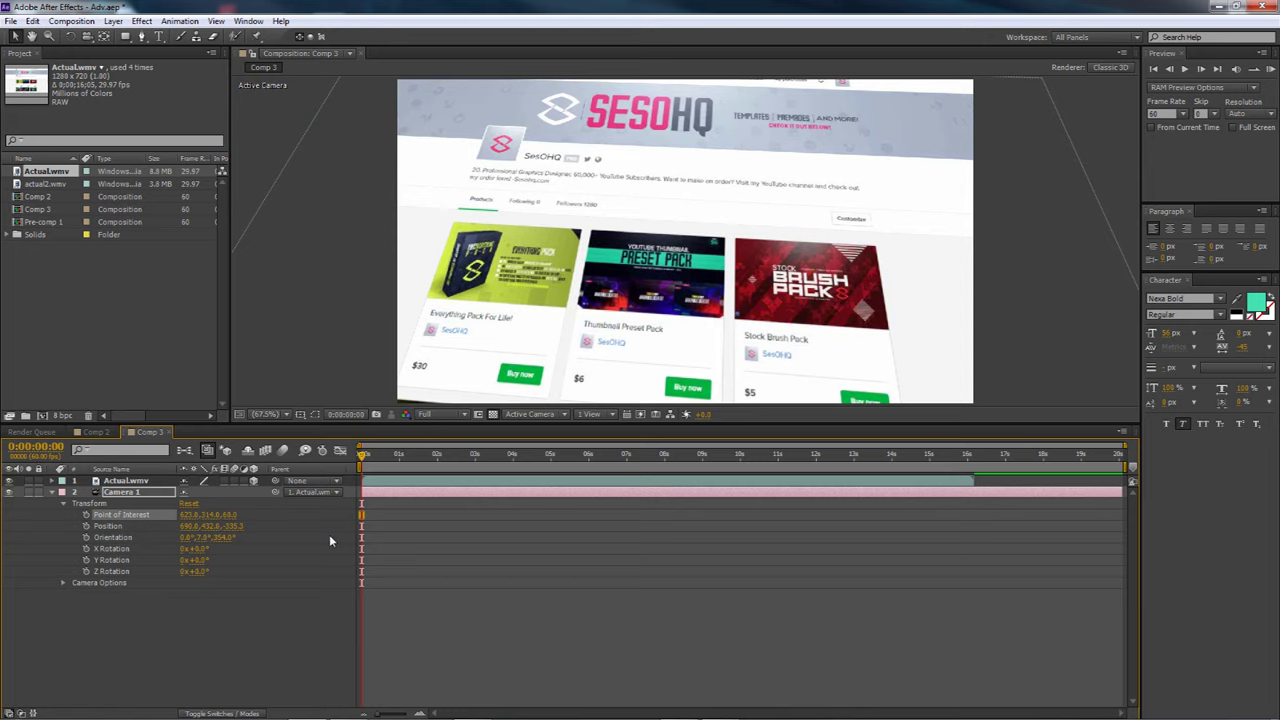
pyautogui.click(87, 514)
pyautogui.click(86, 526)
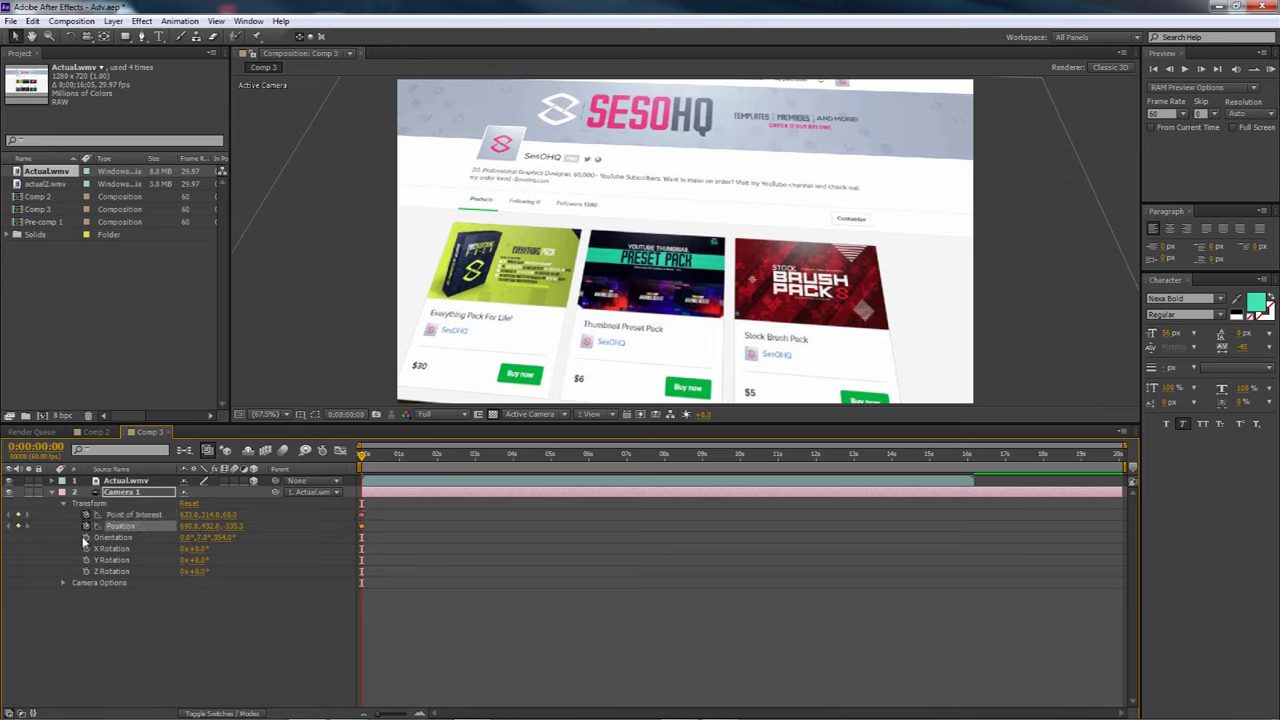
pyautogui.click(86, 537)
pyautogui.click(86, 549)
pyautogui.click(86, 560)
pyautogui.click(86, 571)
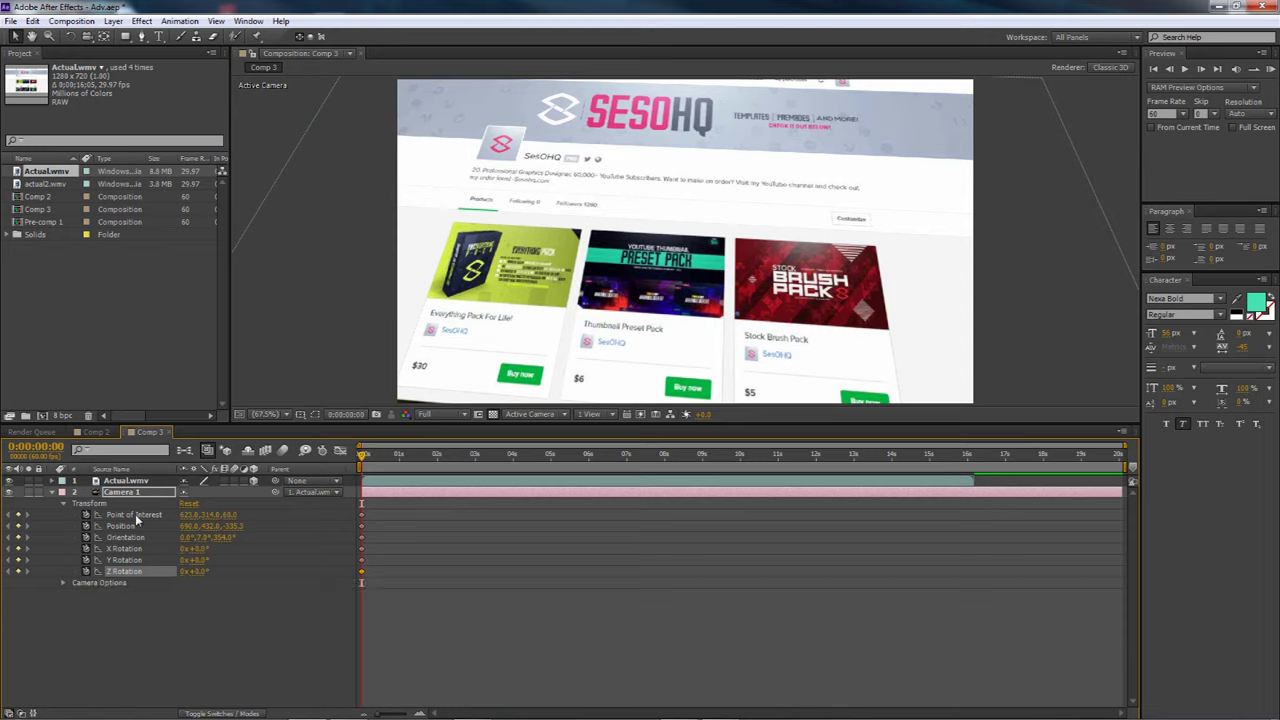
# - At 5 seconds, keyframe the camera with its point of interest Z at 165 and its orientation Z at 0°
pyautogui.moveTo(363, 455); pyautogui.dragTo(551, 460)
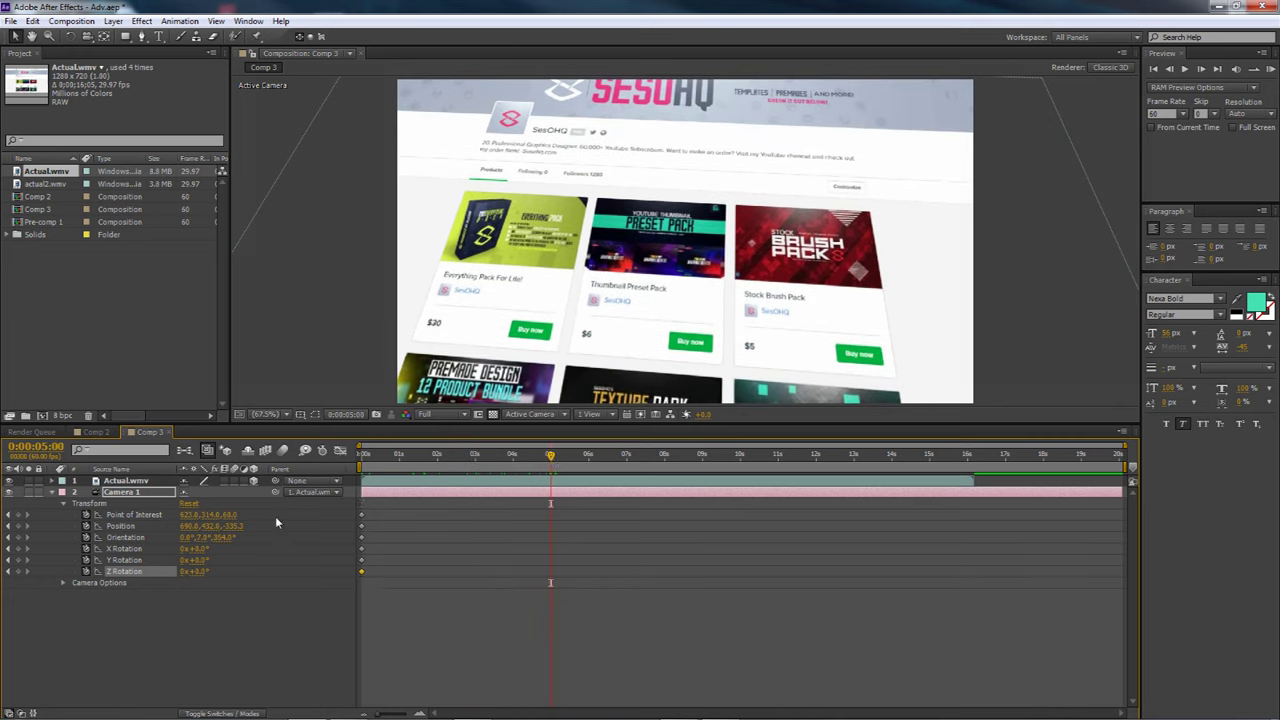
pyautogui.moveTo(212, 515)
pyautogui.mouseDown()
pyautogui.moveTo(219, 526)
pyautogui.moveTo(226, 514)
pyautogui.moveTo(213, 540)
pyautogui.mouseUp()
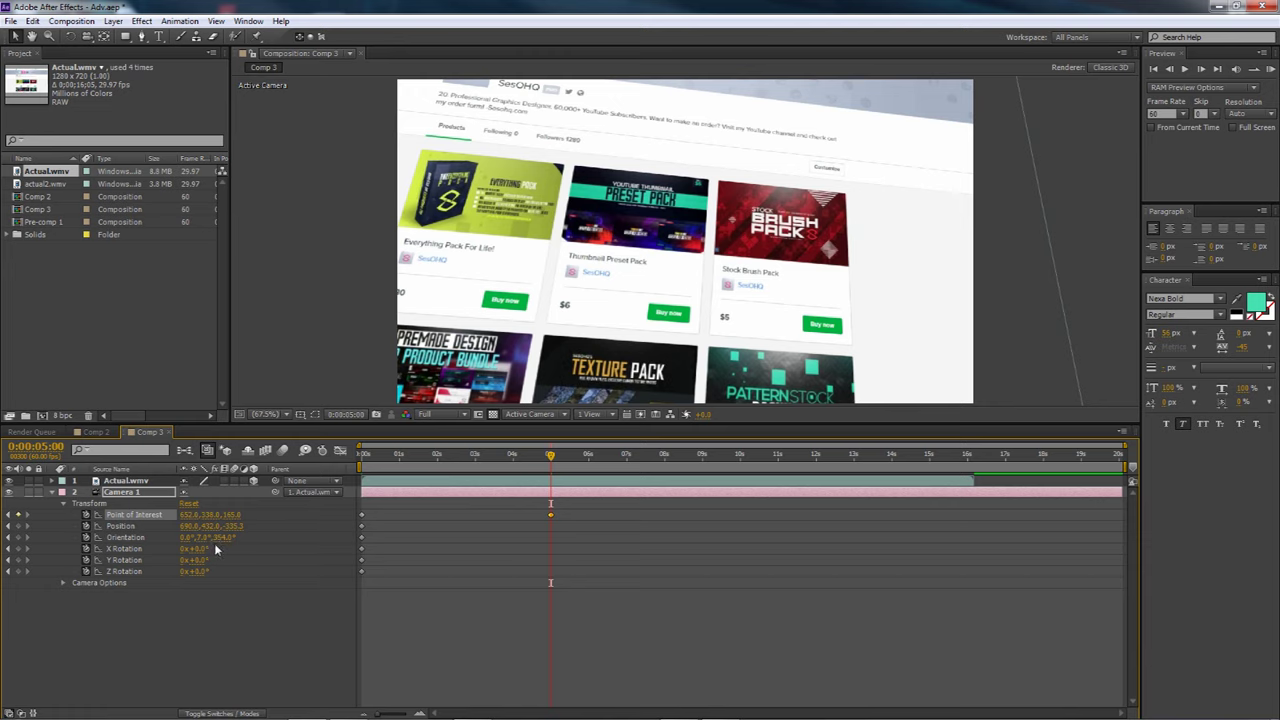
pyautogui.moveTo(215, 537); pyautogui.dragTo(224, 556)
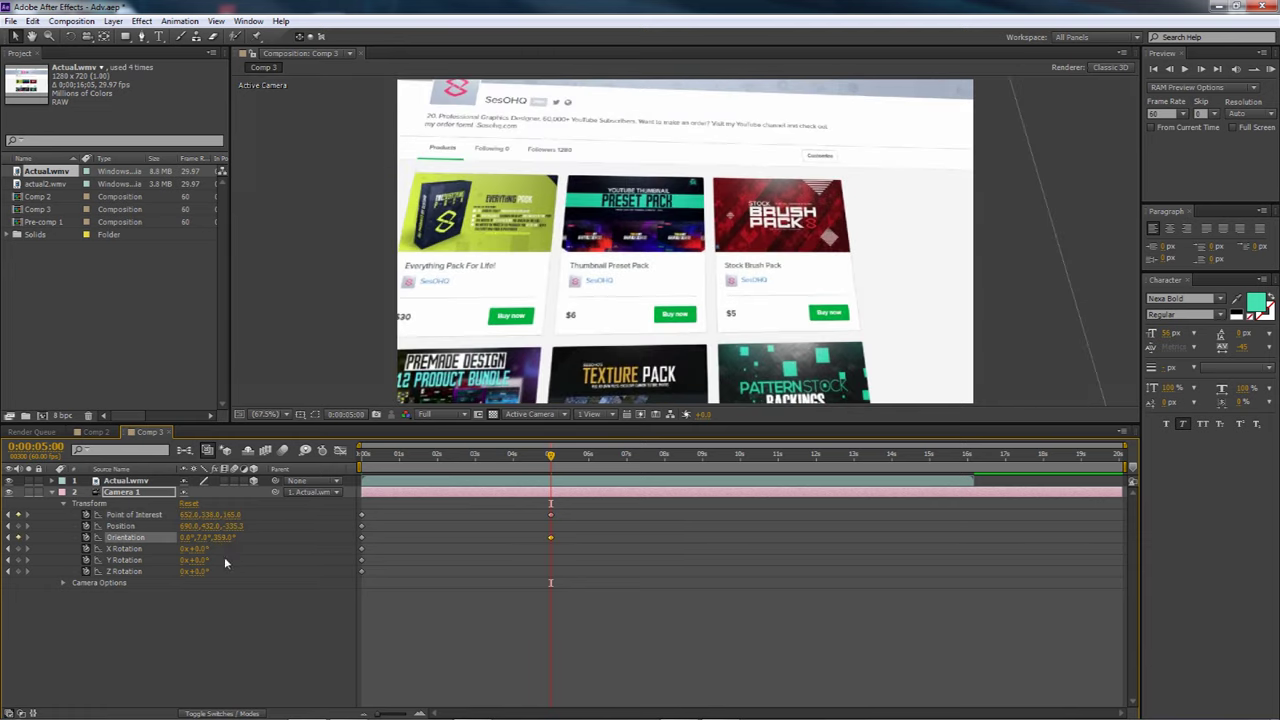
pyautogui.click(224, 537)
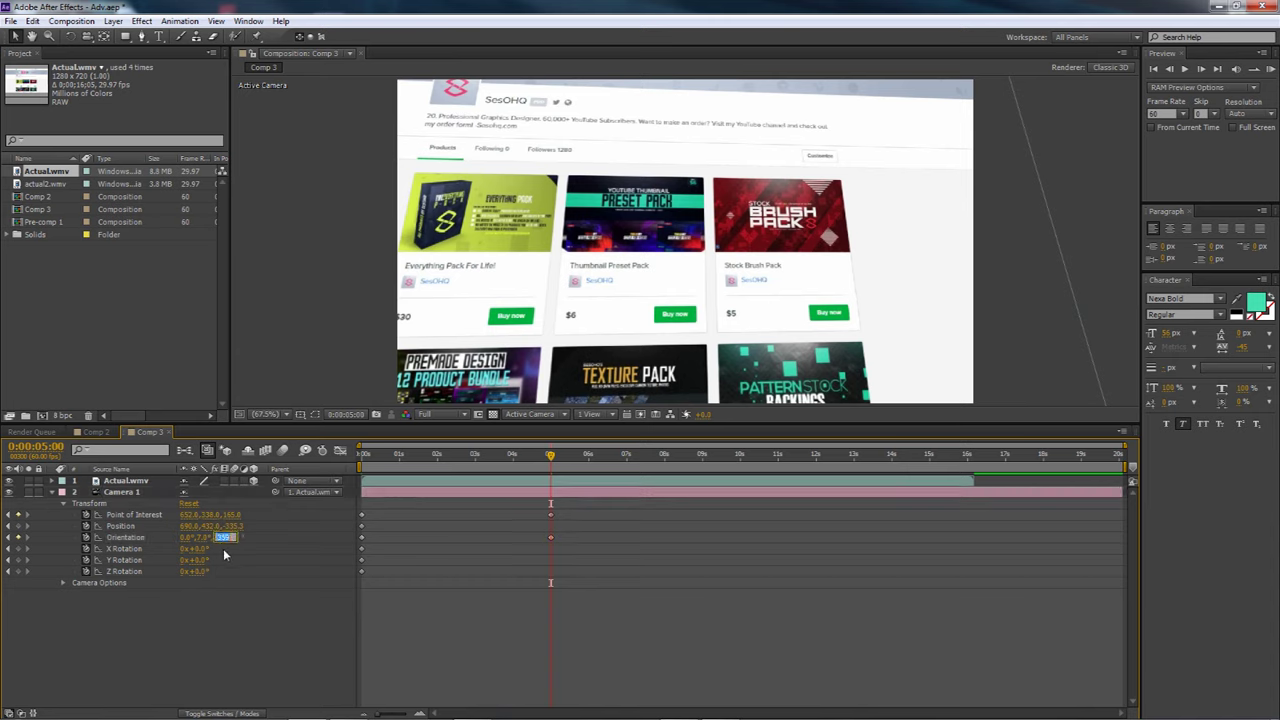
pyautogui.write('0')
pyautogui.press('Return')
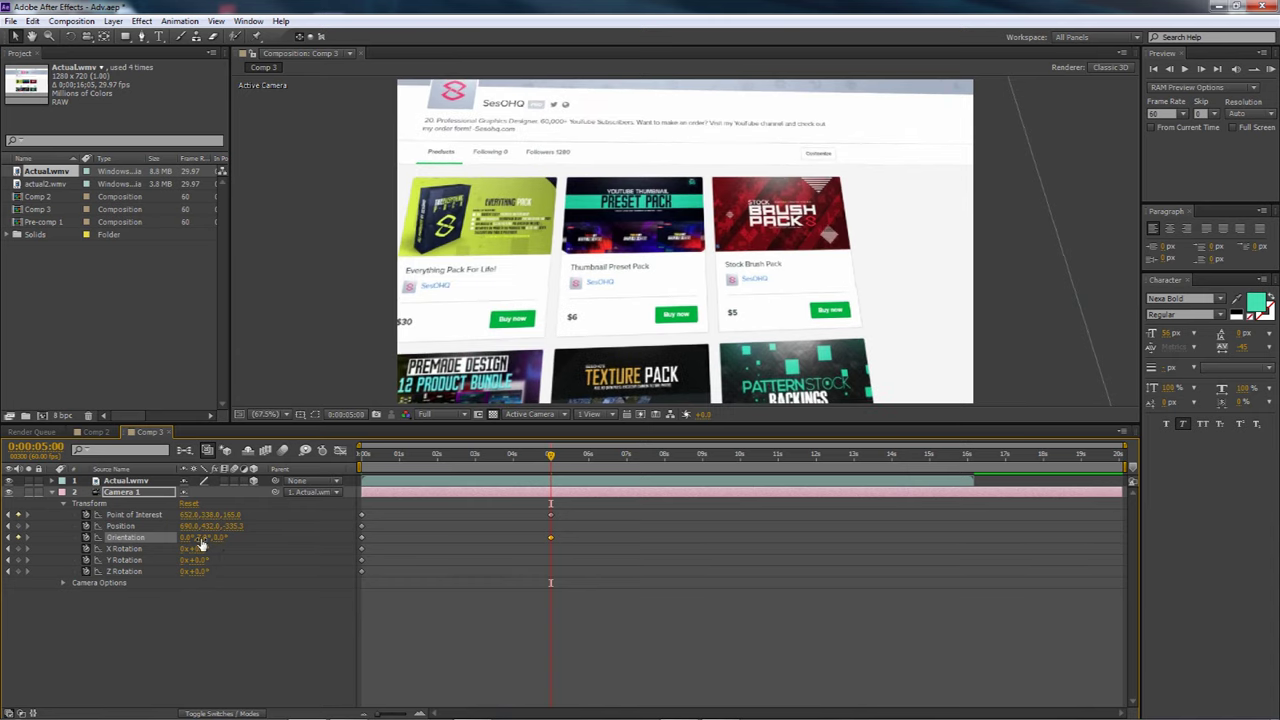
# - Set the camera's 5-second keyframes to orientation Y 4°, point of interest X 639, Y 315, and position 733, 460, -219.3
pyautogui.moveTo(198, 537)
pyautogui.mouseDown()
pyautogui.moveTo(197, 514)
pyautogui.moveTo(205, 524)
pyautogui.mouseUp()
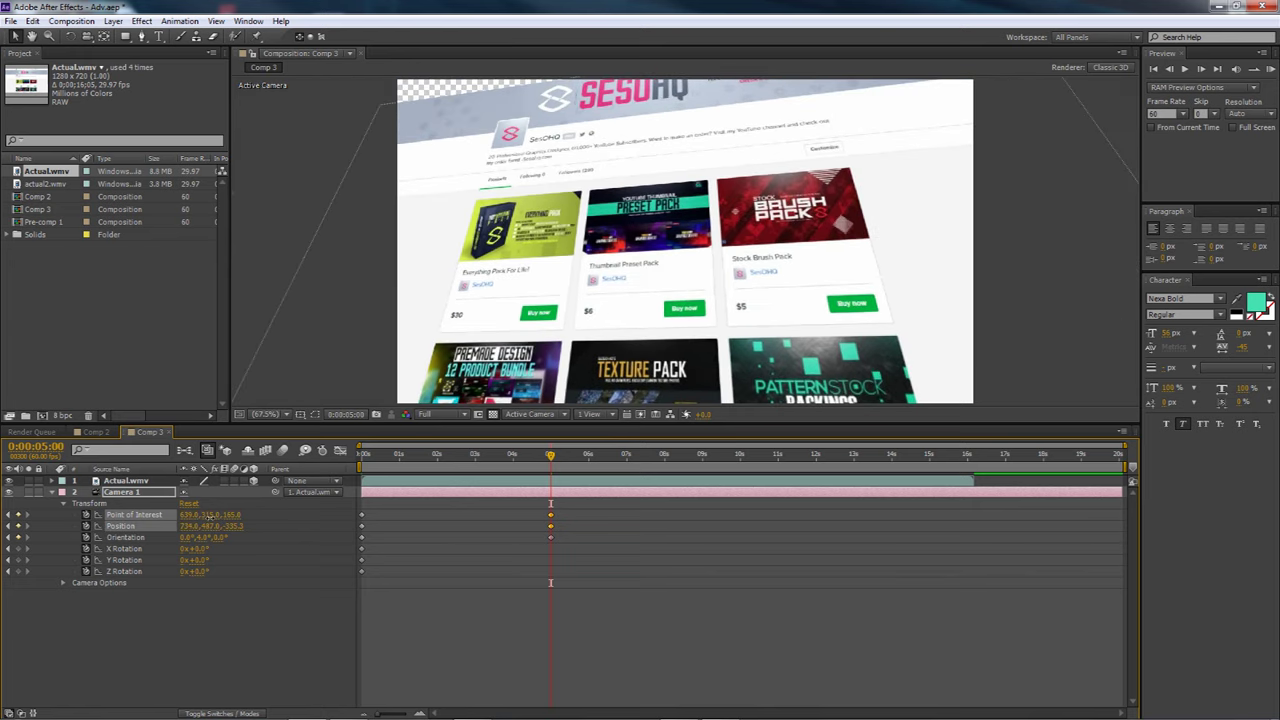
pyautogui.rightClick(224, 524)
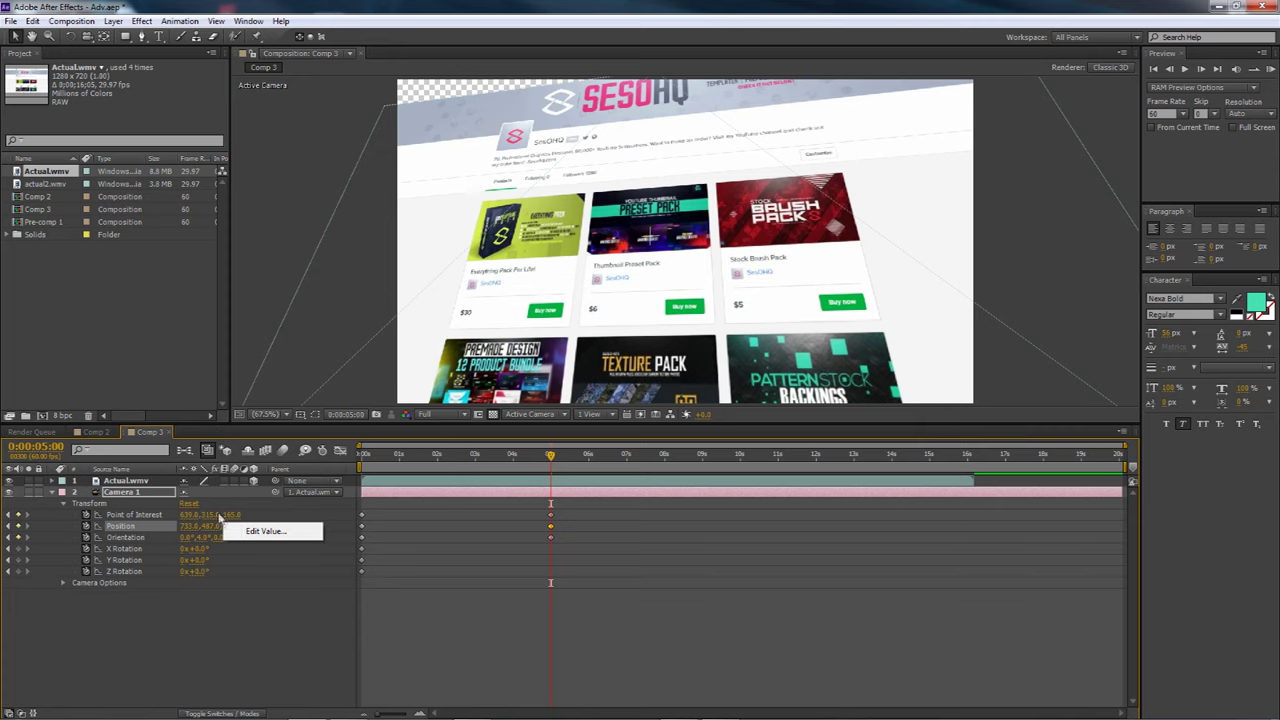
pyautogui.click(217, 512)
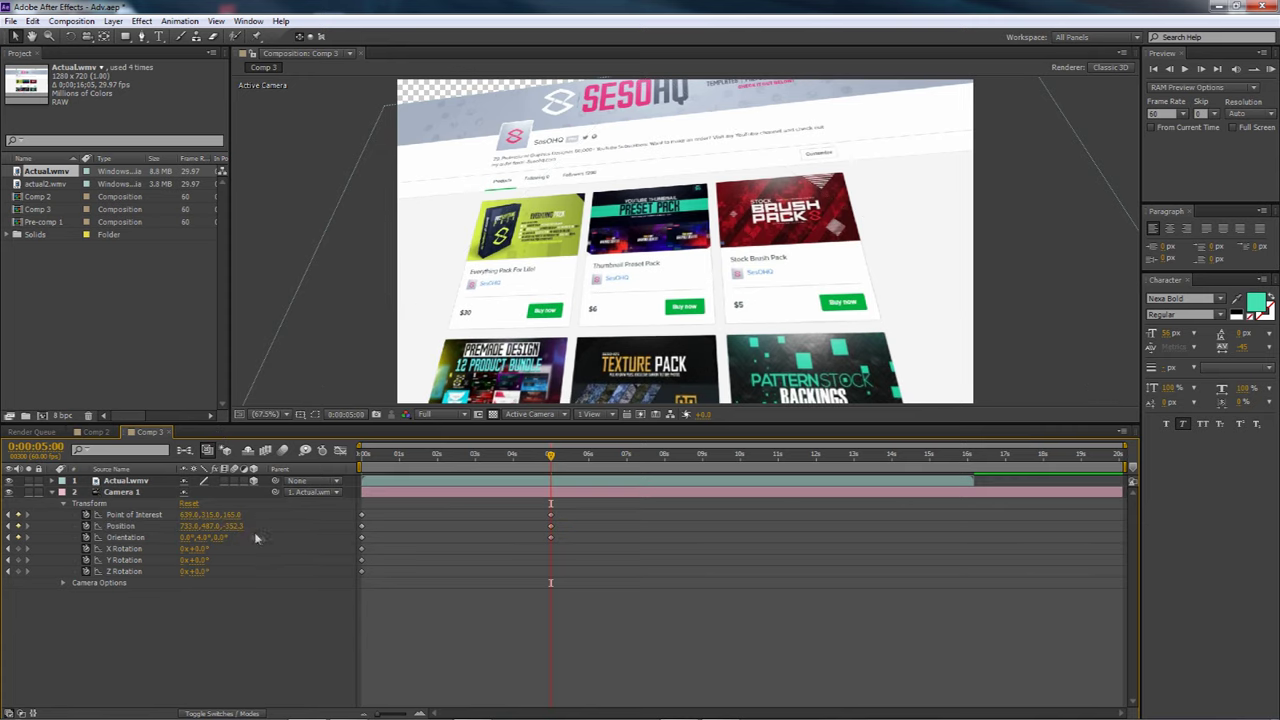
pyautogui.moveTo(232, 526); pyautogui.dragTo(307, 521)
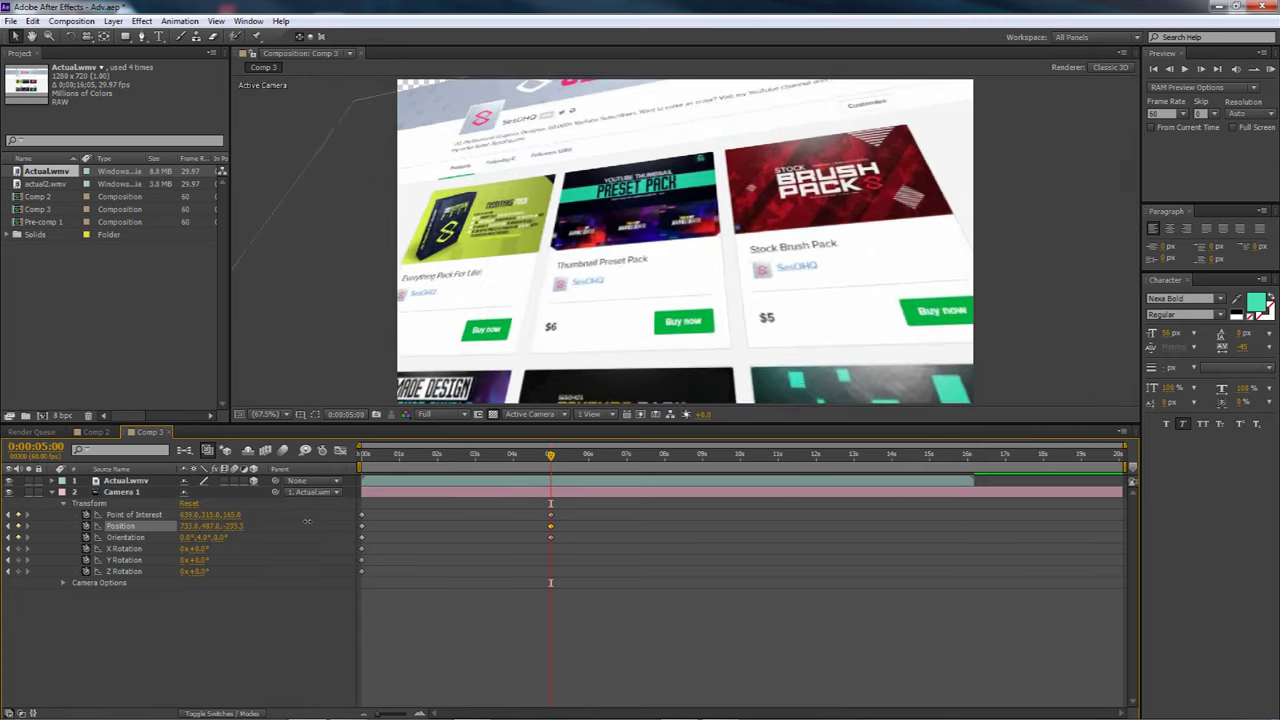
pyautogui.moveTo(228, 532); pyautogui.dragTo(194, 532)
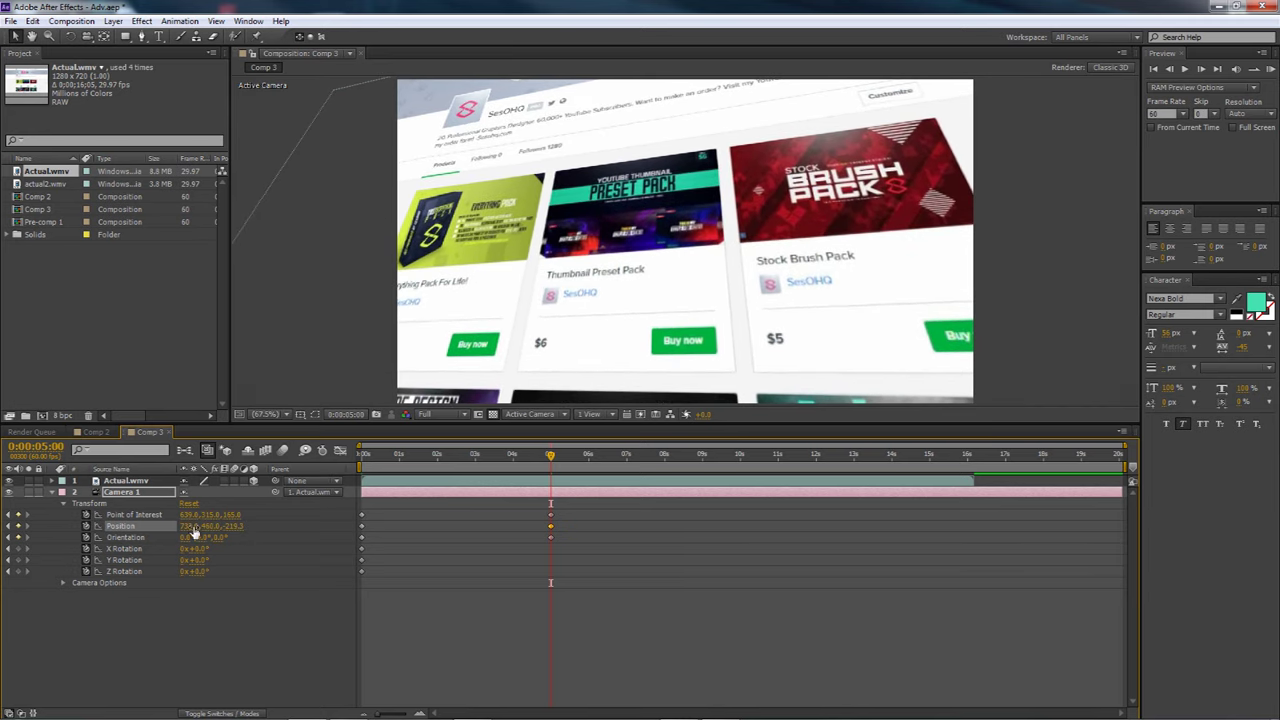
pyautogui.moveTo(540, 508); pyautogui.dragTo(356, 543)
pyautogui.click(564, 514)
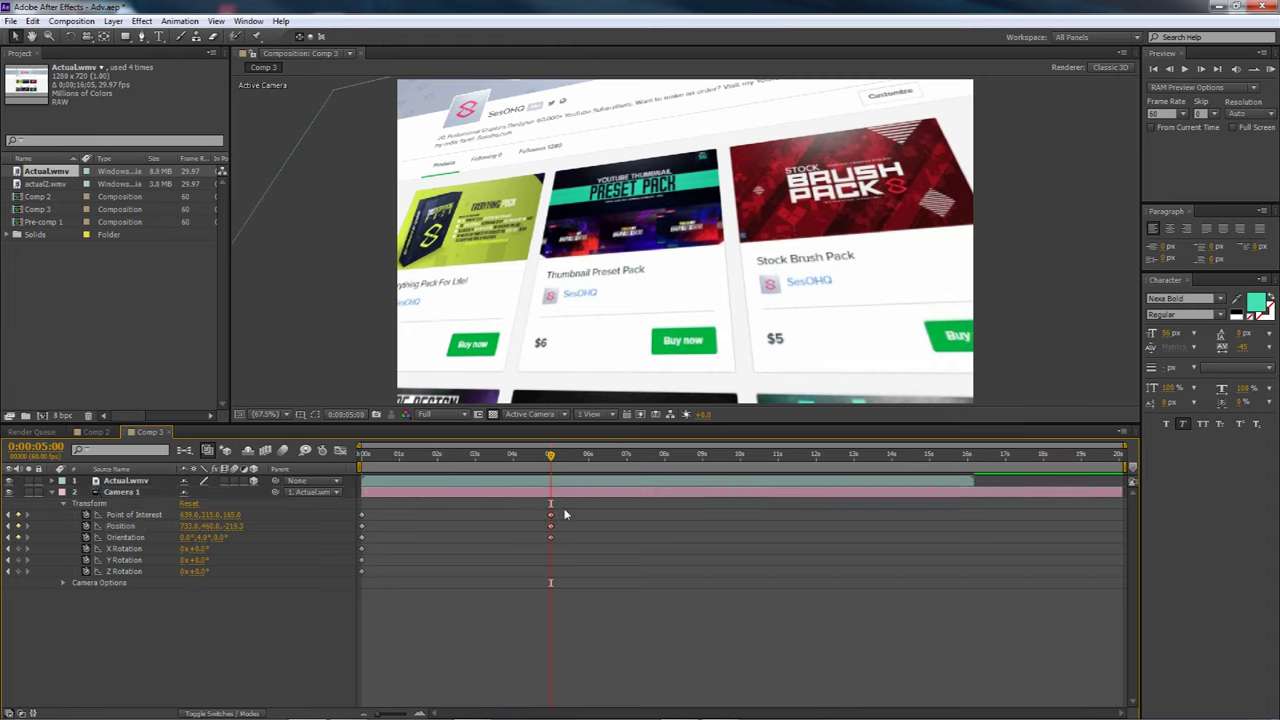
# - Scrub past the last camera keyframes and play a RAM preview of the camera move
pyautogui.moveTo(549, 462); pyautogui.dragTo(647, 473)
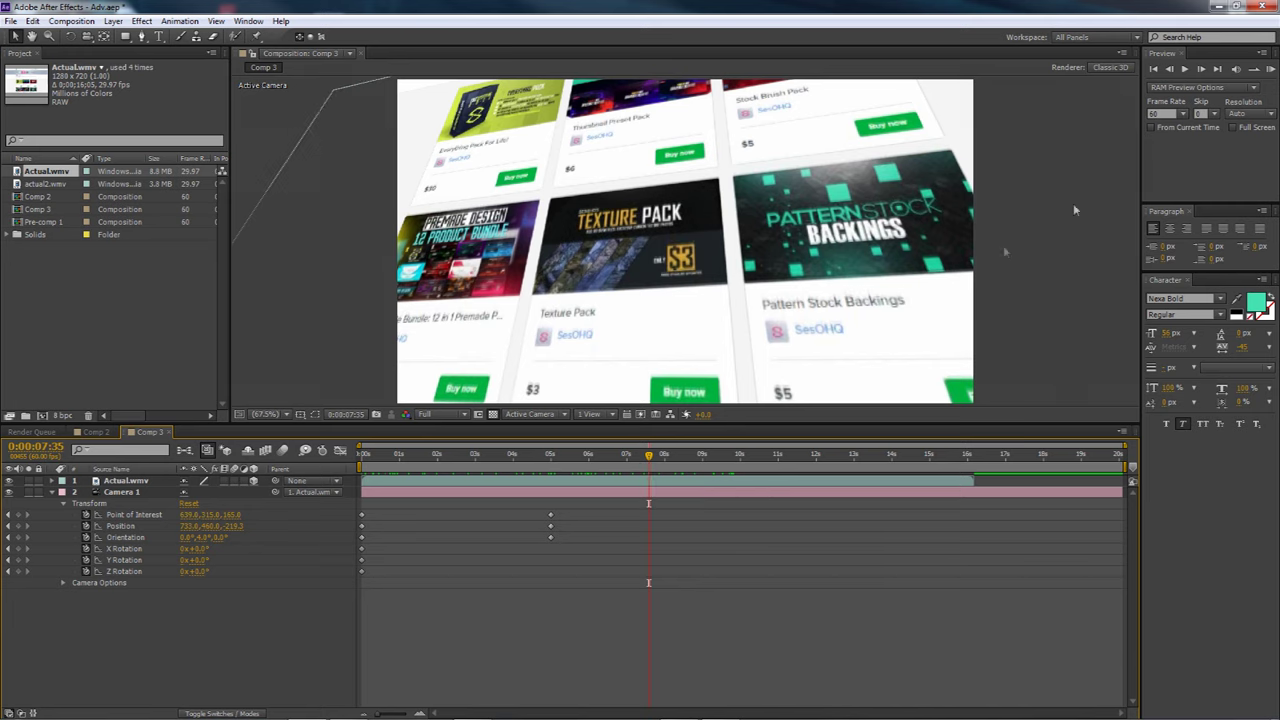
pyautogui.click(1270, 69)
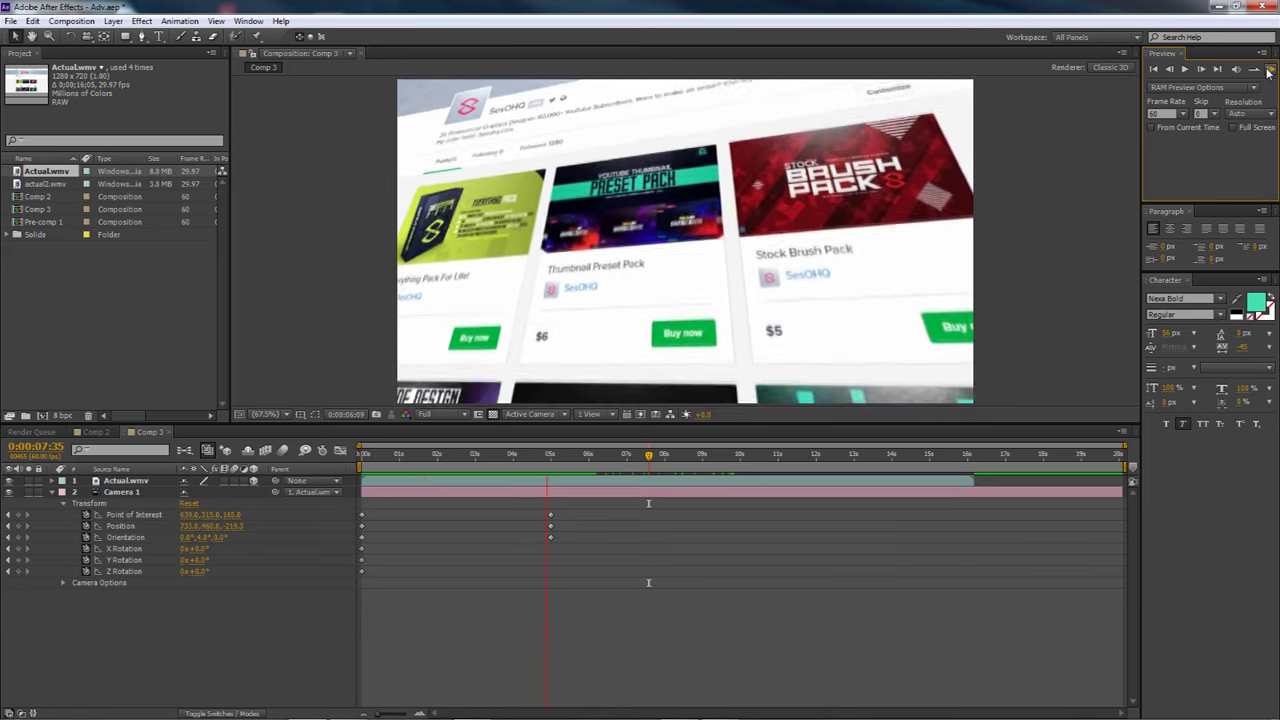
pyautogui.click(1268, 71)
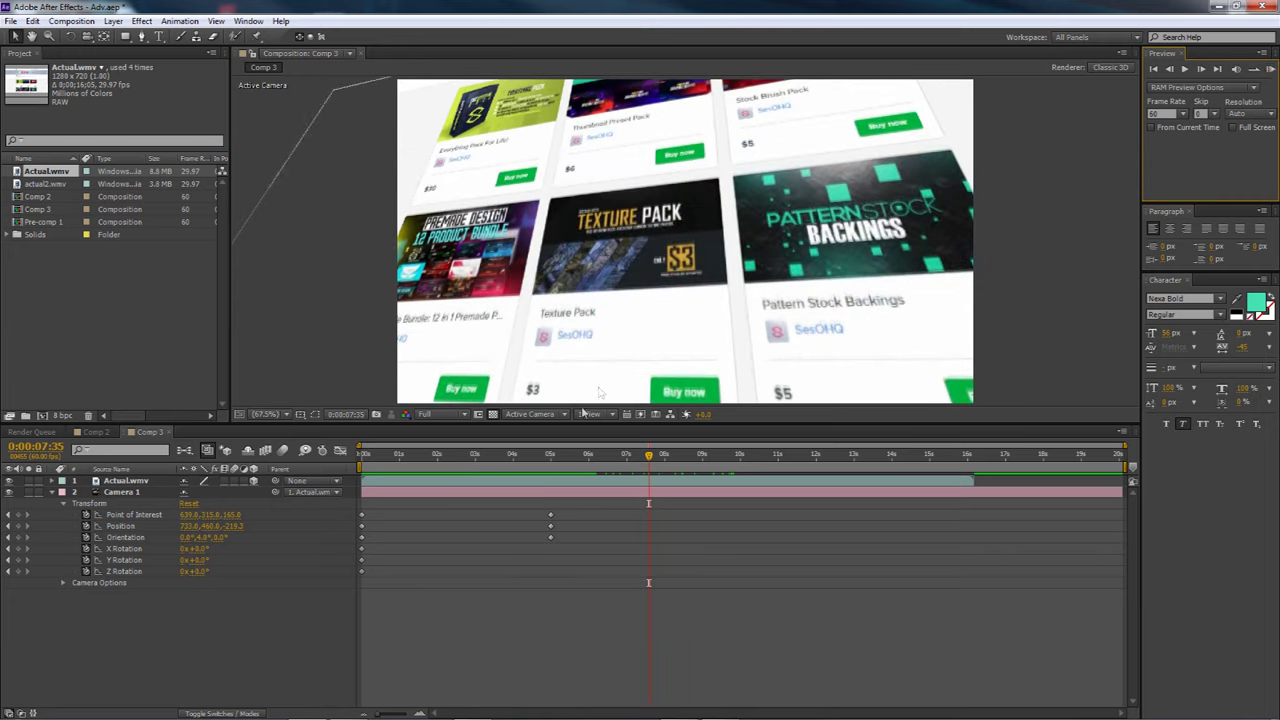
# - Apply Easy Ease to the camera's Point of Interest, Position and Orientation keyframes at both ends of the move
pyautogui.click(565, 455)
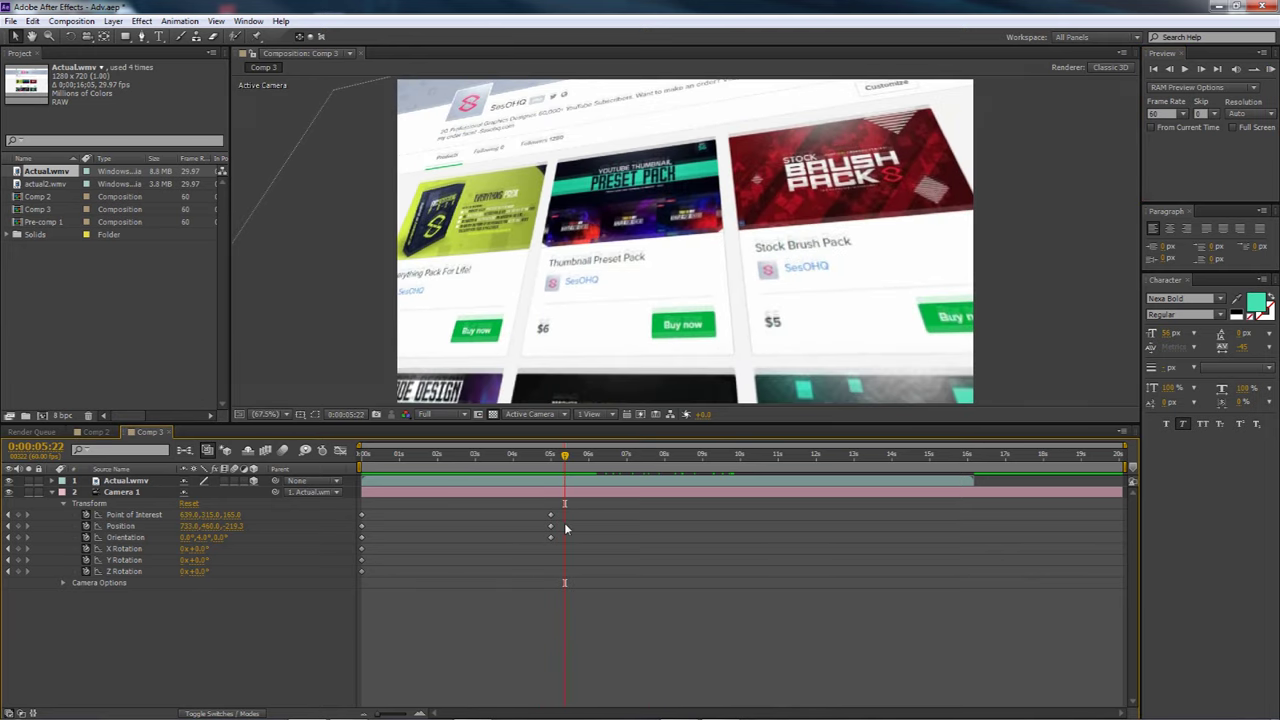
pyautogui.moveTo(572, 513); pyautogui.dragTo(362, 540)
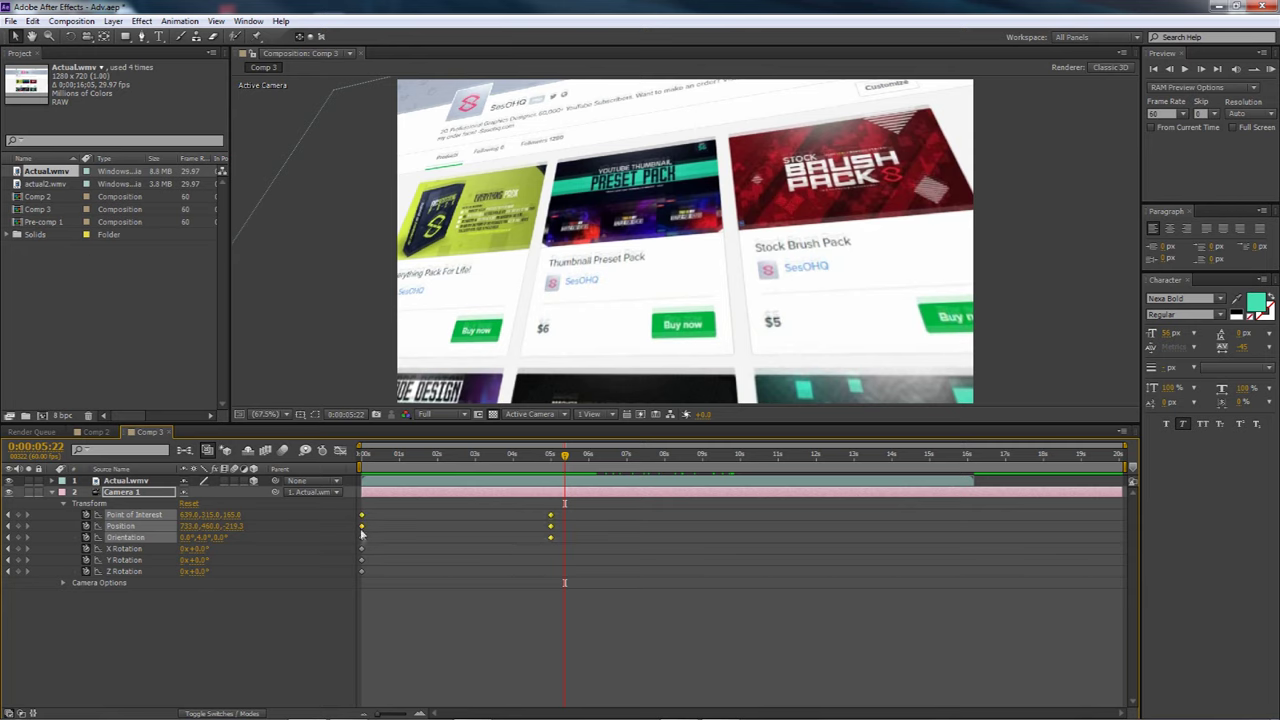
pyautogui.rightClick(551, 517)
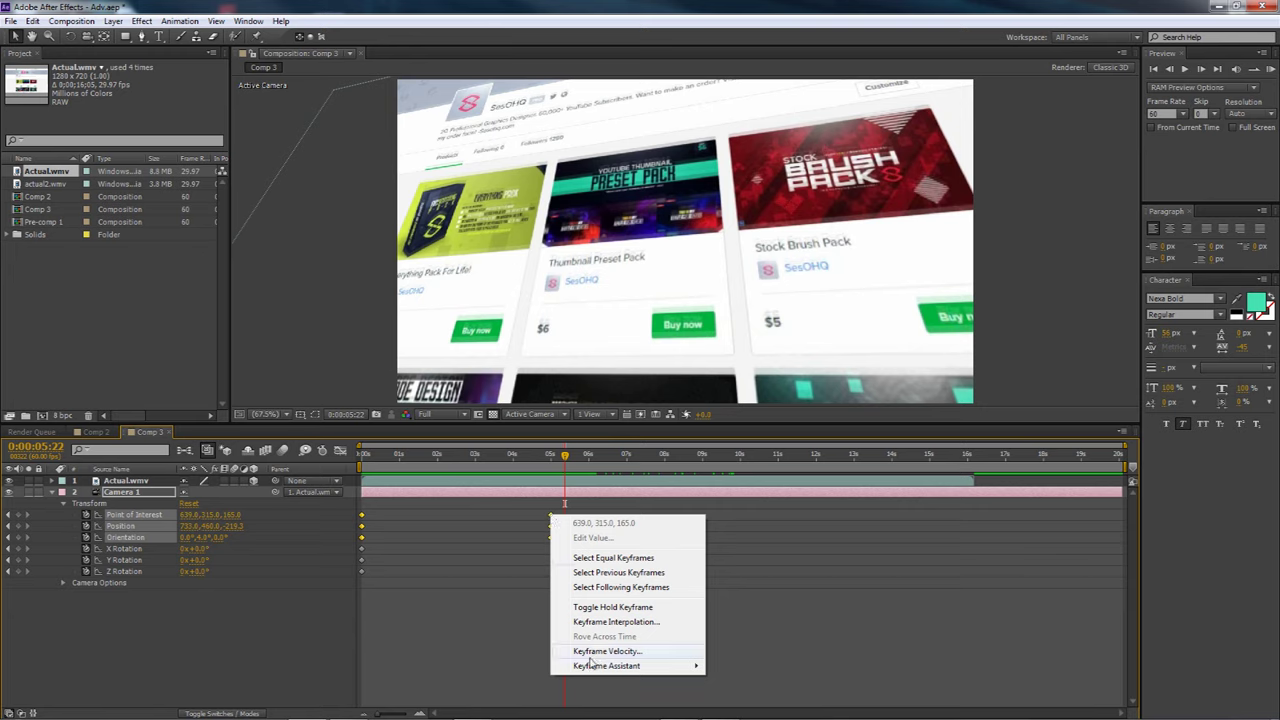
pyautogui.moveTo(590, 670)
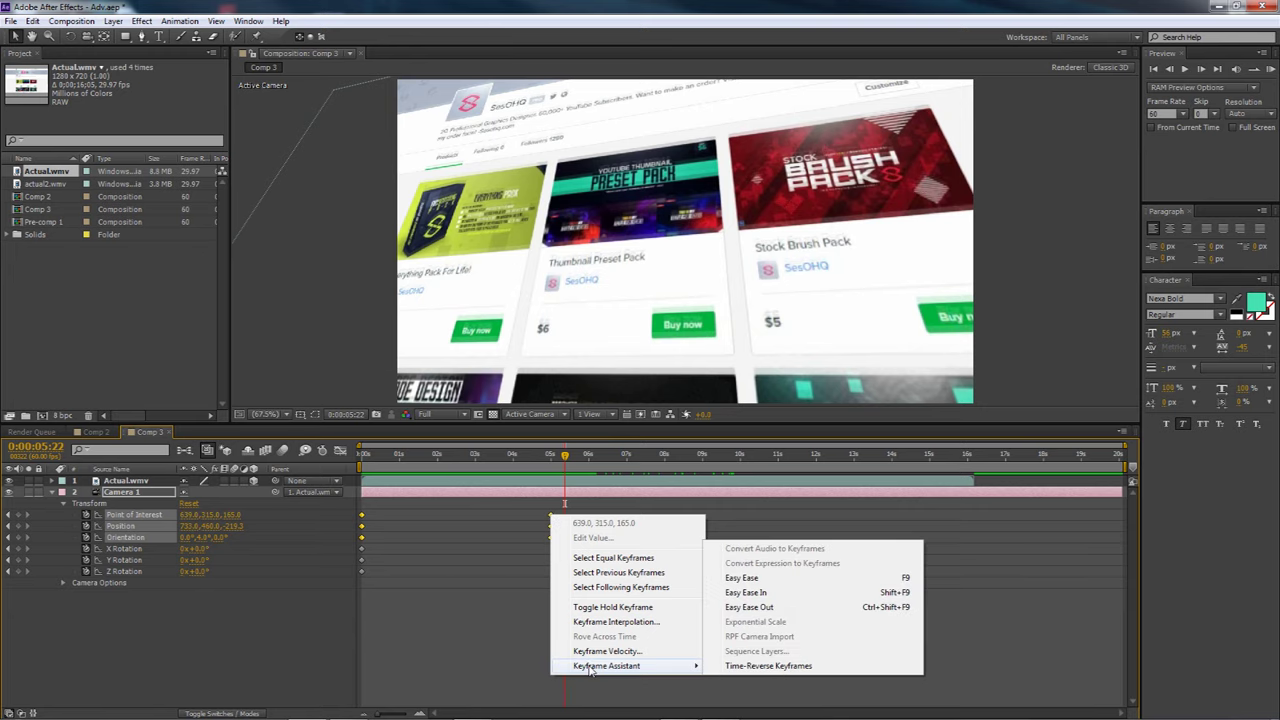
pyautogui.click(742, 578)
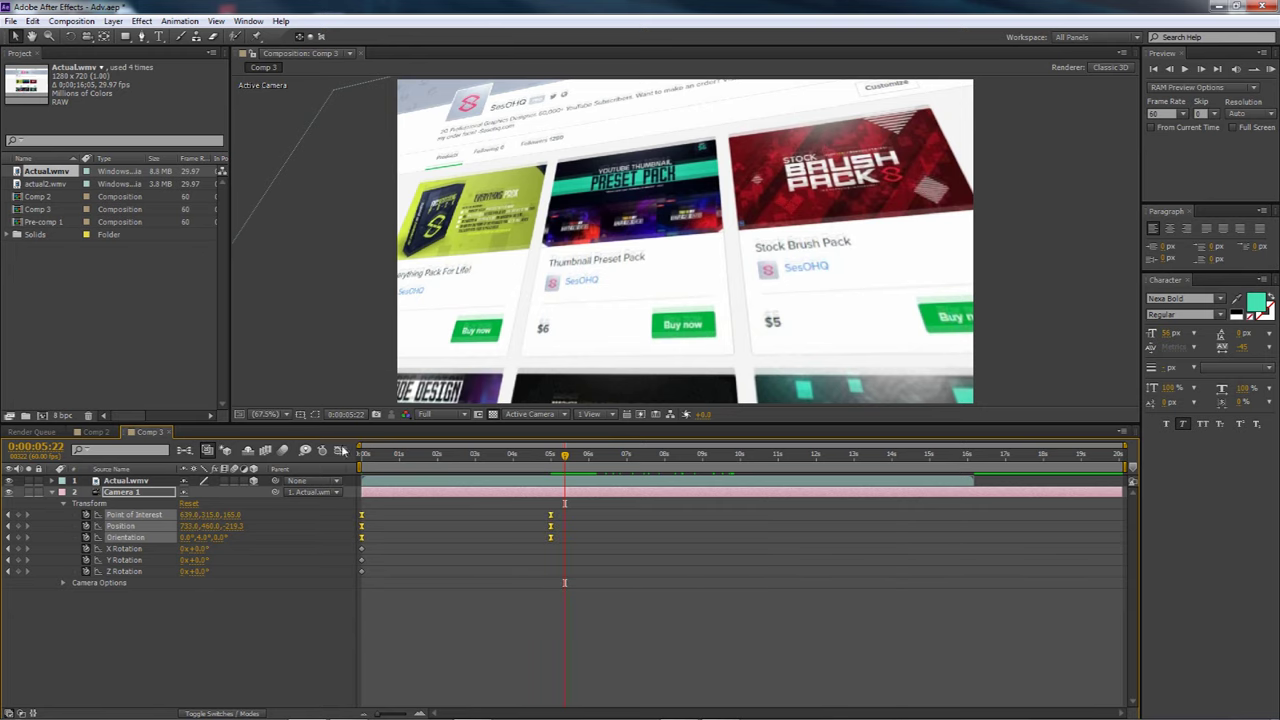
# - In the Graph Editor, lengthen both influence handles of the camera's Position speed curve to give it a sharper peak near the middle
pyautogui.click(341, 451)
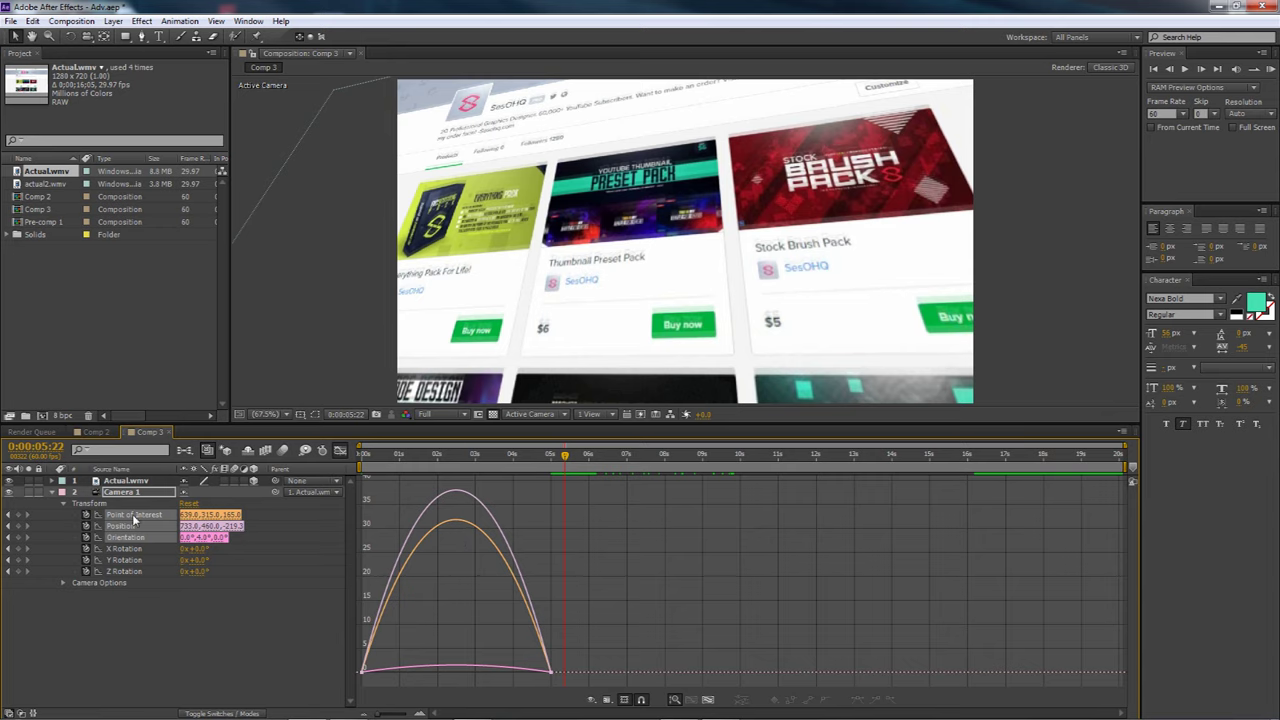
pyautogui.moveTo(454, 522)
pyautogui.moveTo(383, 715)
pyautogui.mouseDown()
pyautogui.moveTo(405, 713)
pyautogui.moveTo(392, 713)
pyautogui.mouseUp()
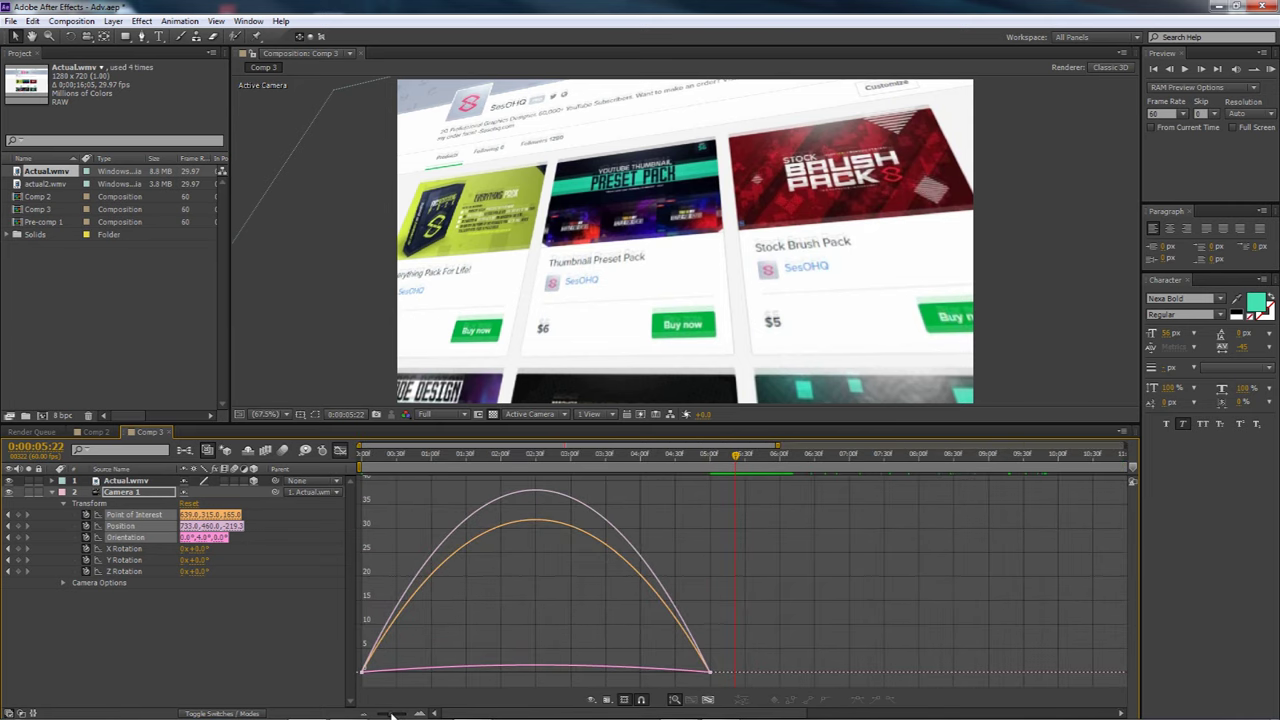
pyautogui.click(496, 504)
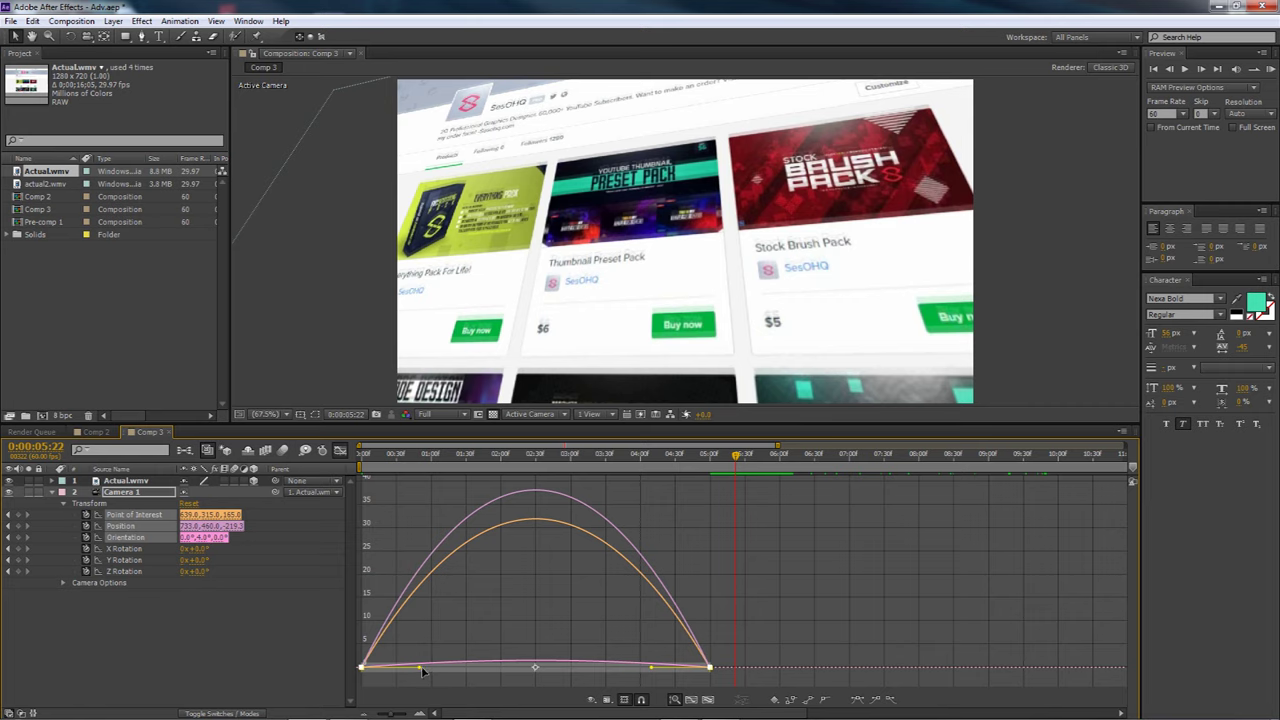
pyautogui.moveTo(420, 670); pyautogui.dragTo(464, 674)
pyautogui.moveTo(652, 671); pyautogui.dragTo(604, 672)
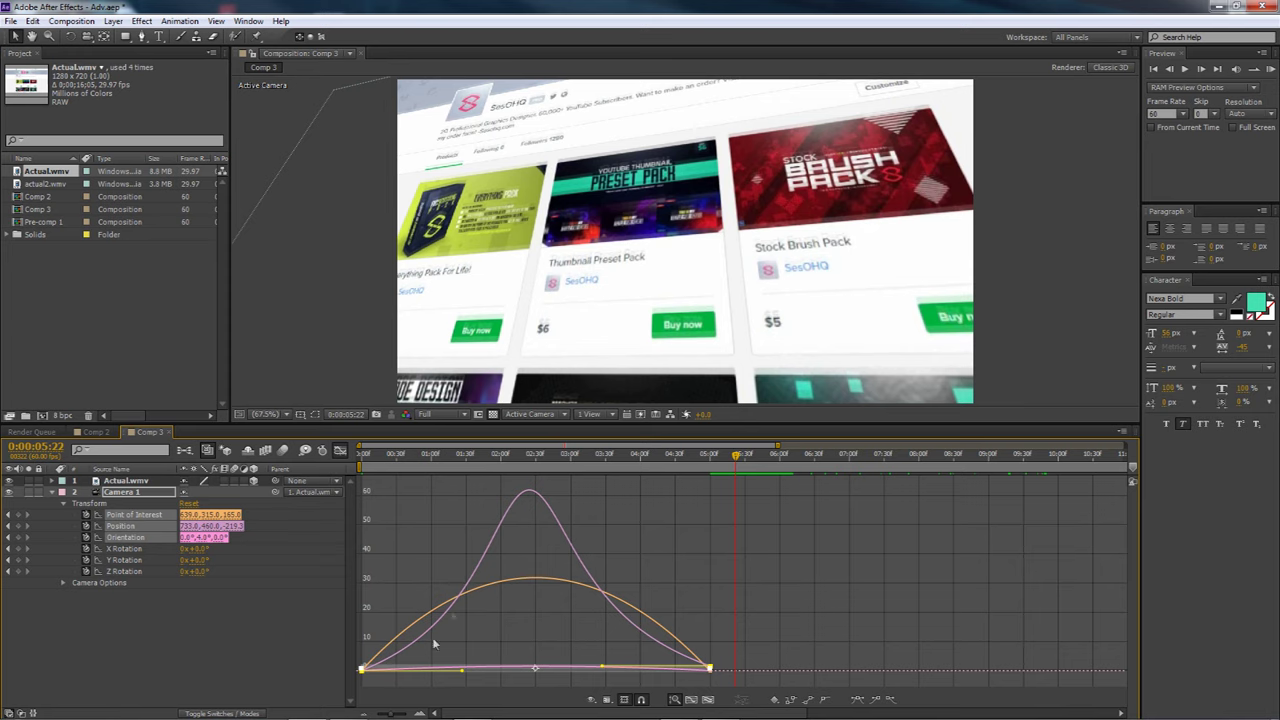
# - Lengthen the influence handles of the Point of Interest and Orientation speed curves, and return to the keyframe view
pyautogui.click(546, 584)
pyautogui.moveTo(420, 668); pyautogui.dragTo(493, 672)
pyautogui.moveTo(651, 668); pyautogui.dragTo(632, 668)
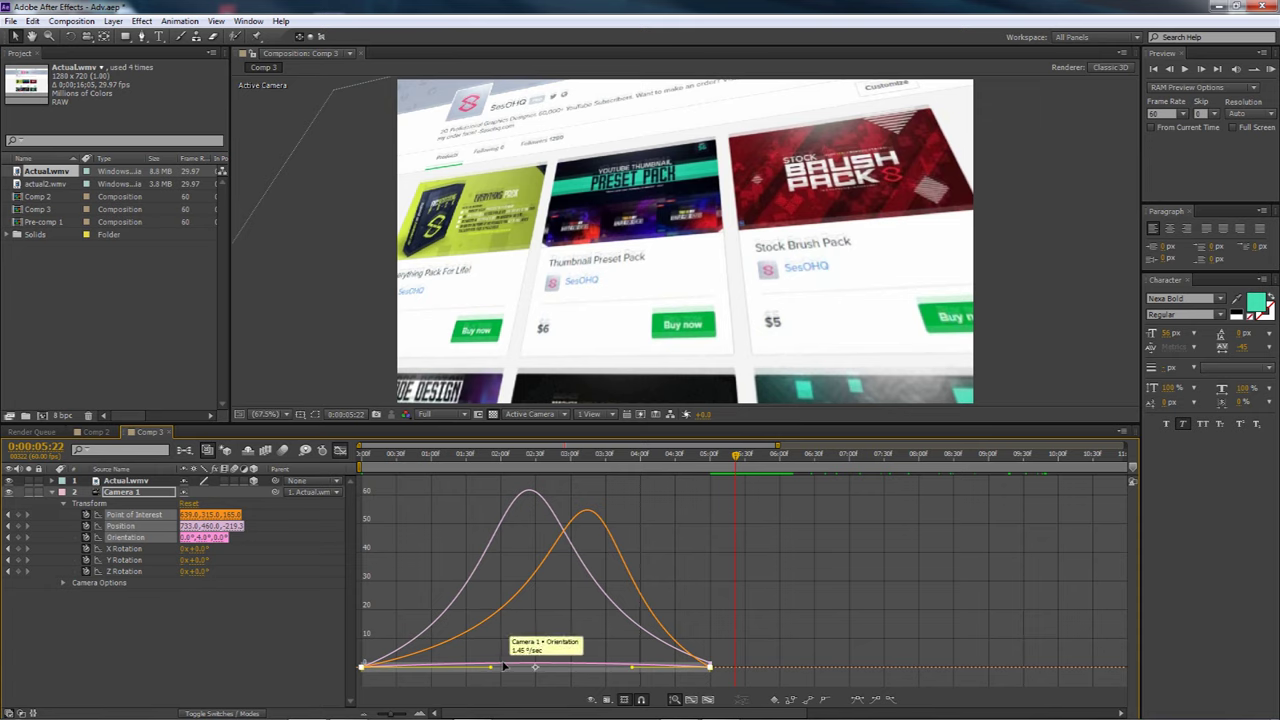
pyautogui.moveTo(500, 667); pyautogui.dragTo(450, 672)
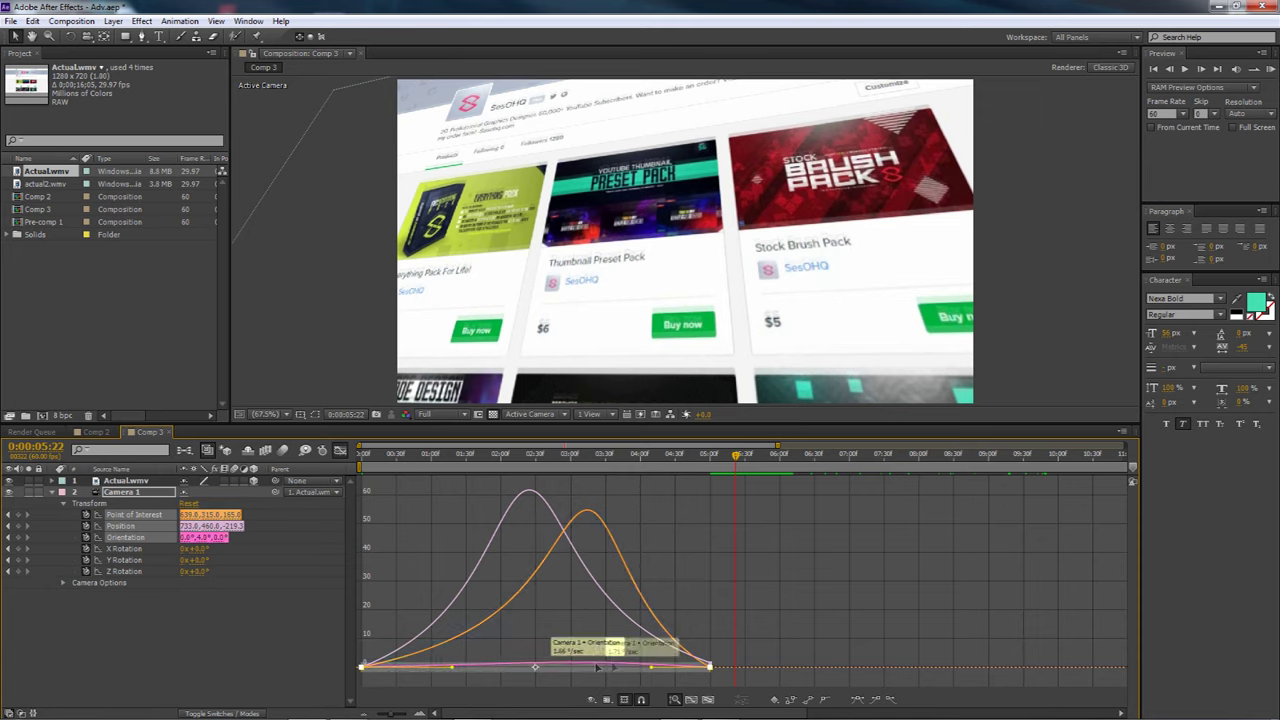
pyautogui.moveTo(651, 668); pyautogui.dragTo(615, 666)
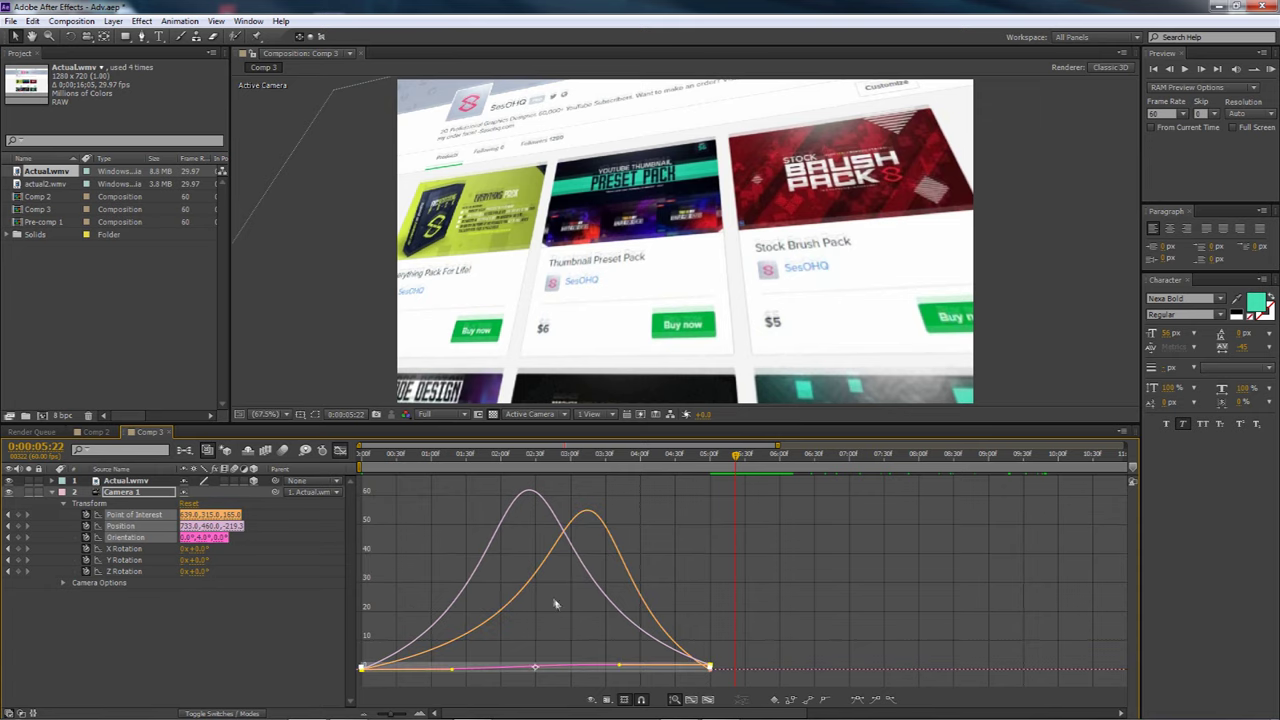
pyautogui.click(340, 451)
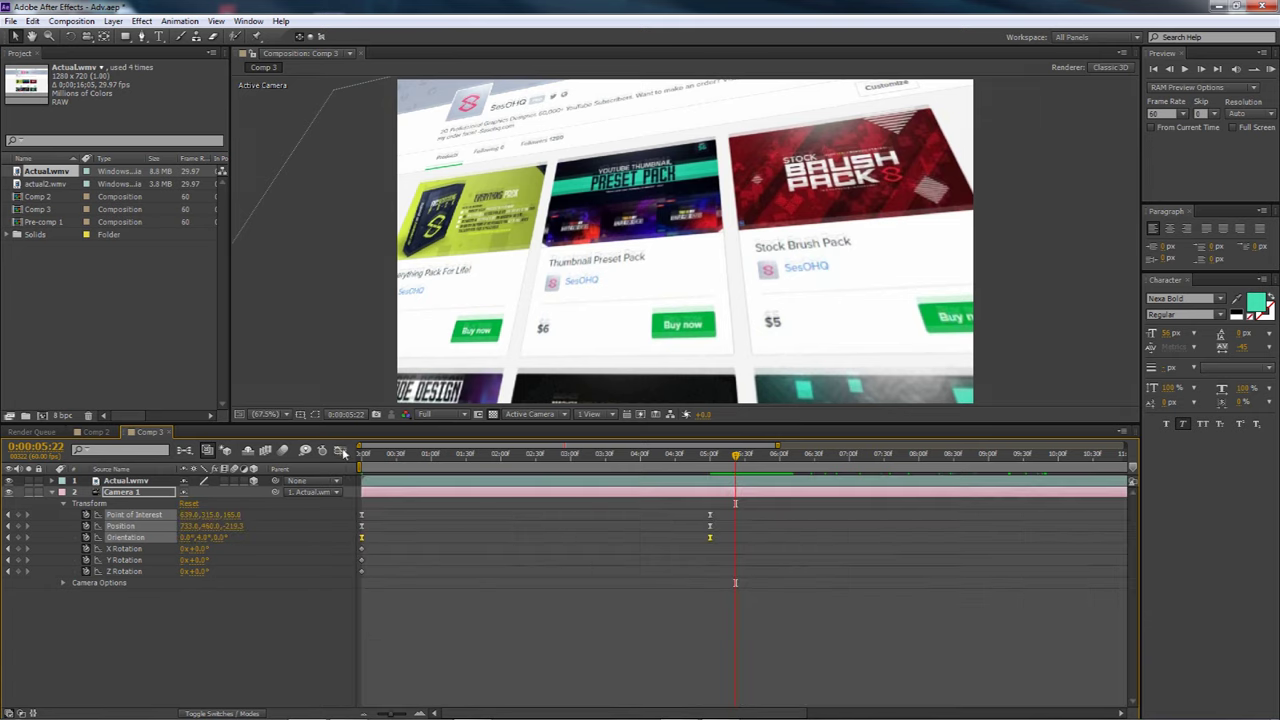
# - Move the camera's three end keyframes to about 1.5 seconds to speed up the move, and RAM preview it
pyautogui.click(1268, 69)
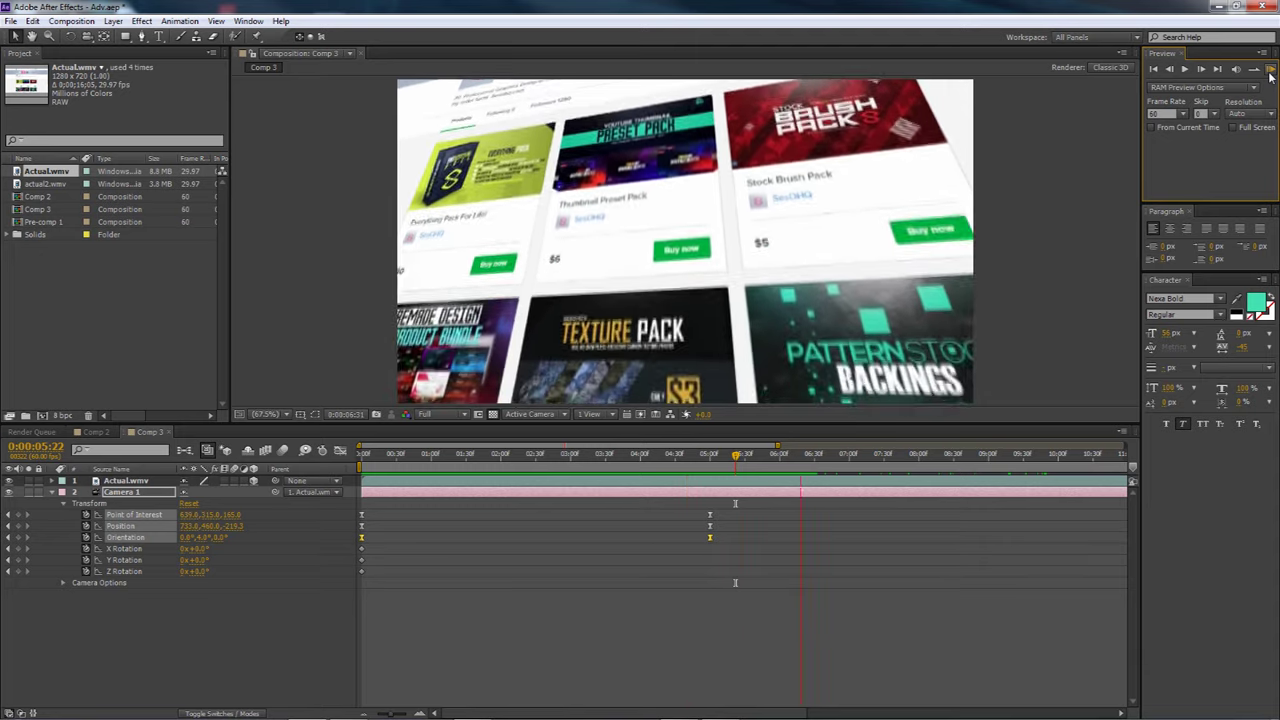
pyautogui.click(1270, 70)
pyautogui.moveTo(703, 503); pyautogui.dragTo(716, 545)
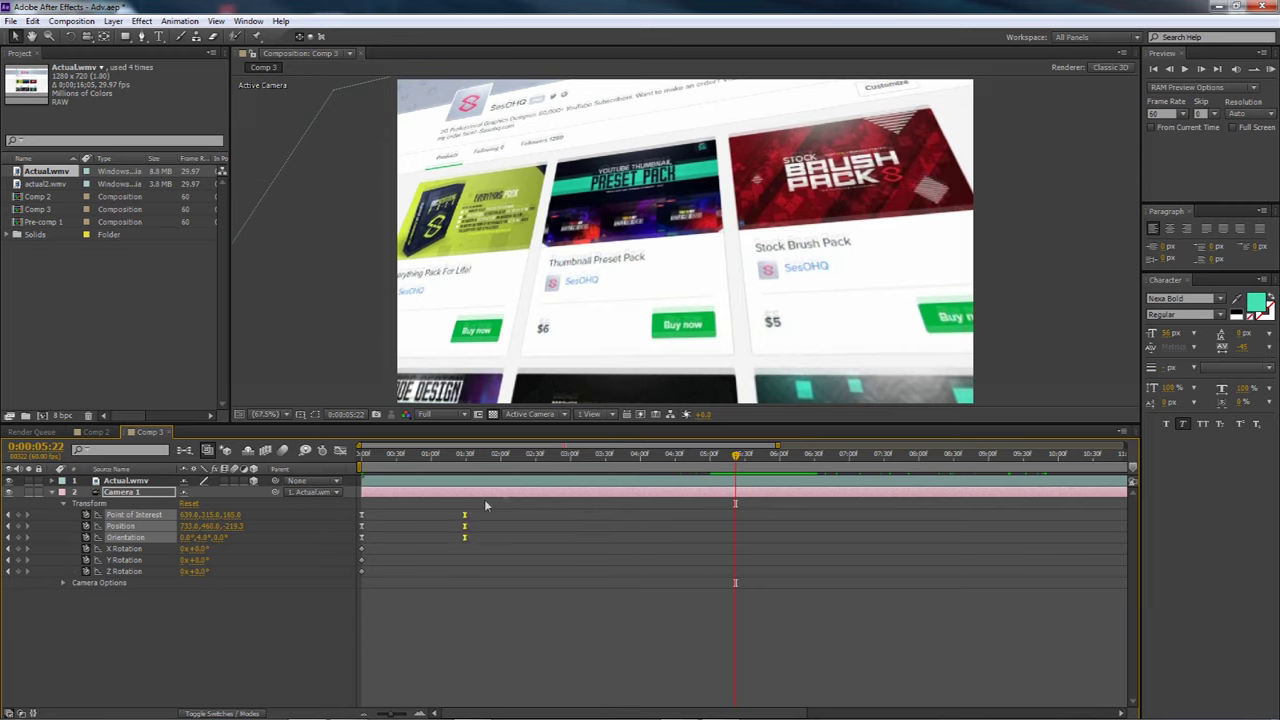
pyautogui.click(1272, 74)
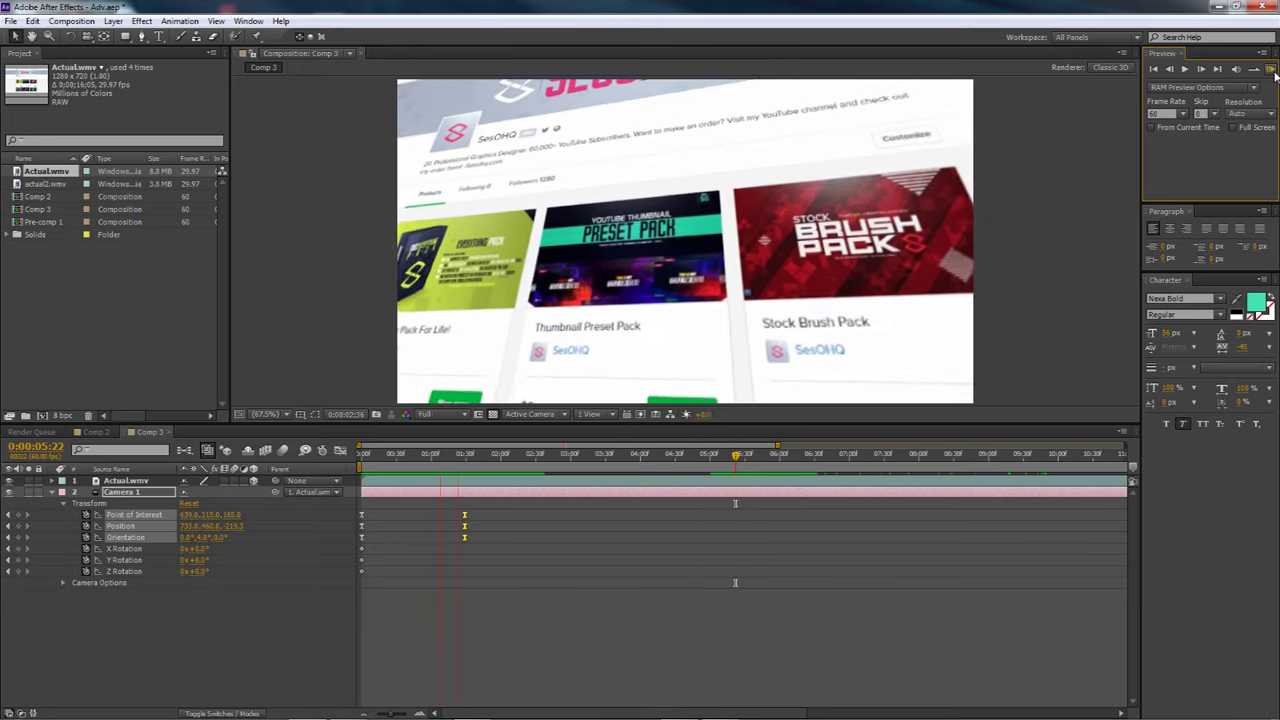
pyautogui.press('space')
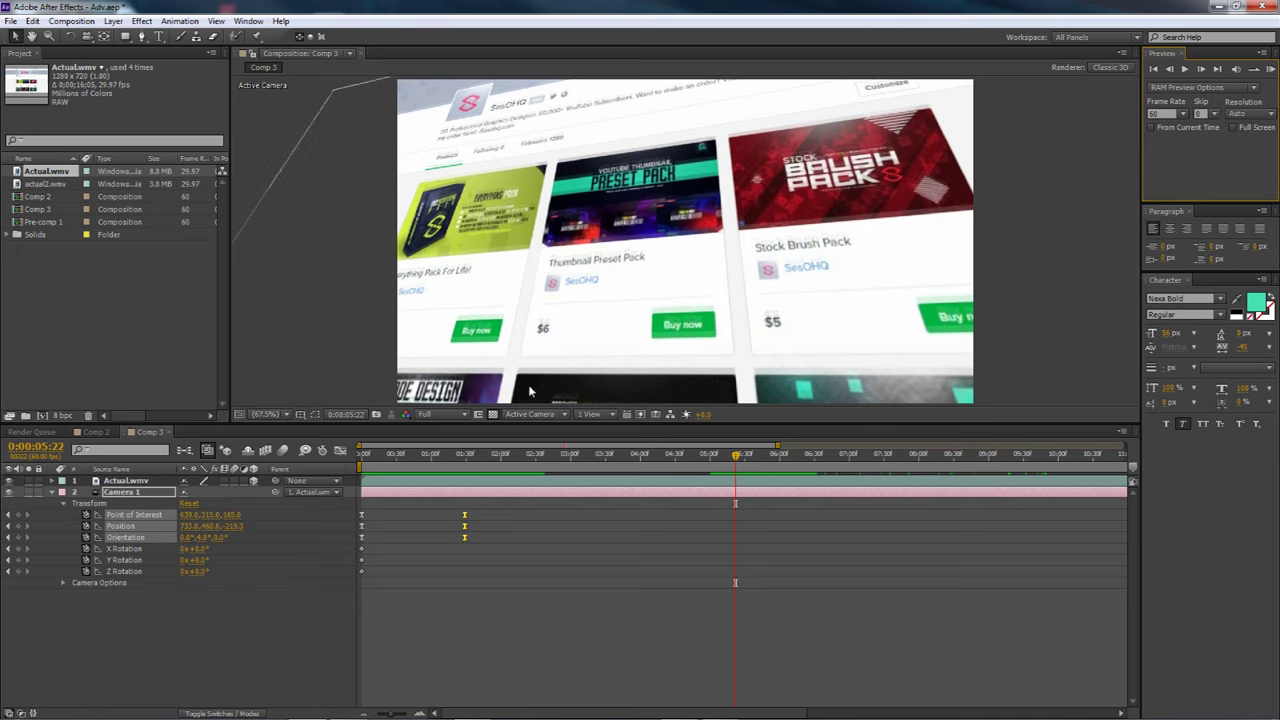
pyautogui.press('space')
# - Slide the Actual.wmv layer earlier in time so the page scroll starts sooner after the camera move, and scrub through the timing
pyautogui.moveTo(417, 455); pyautogui.dragTo(645, 457)
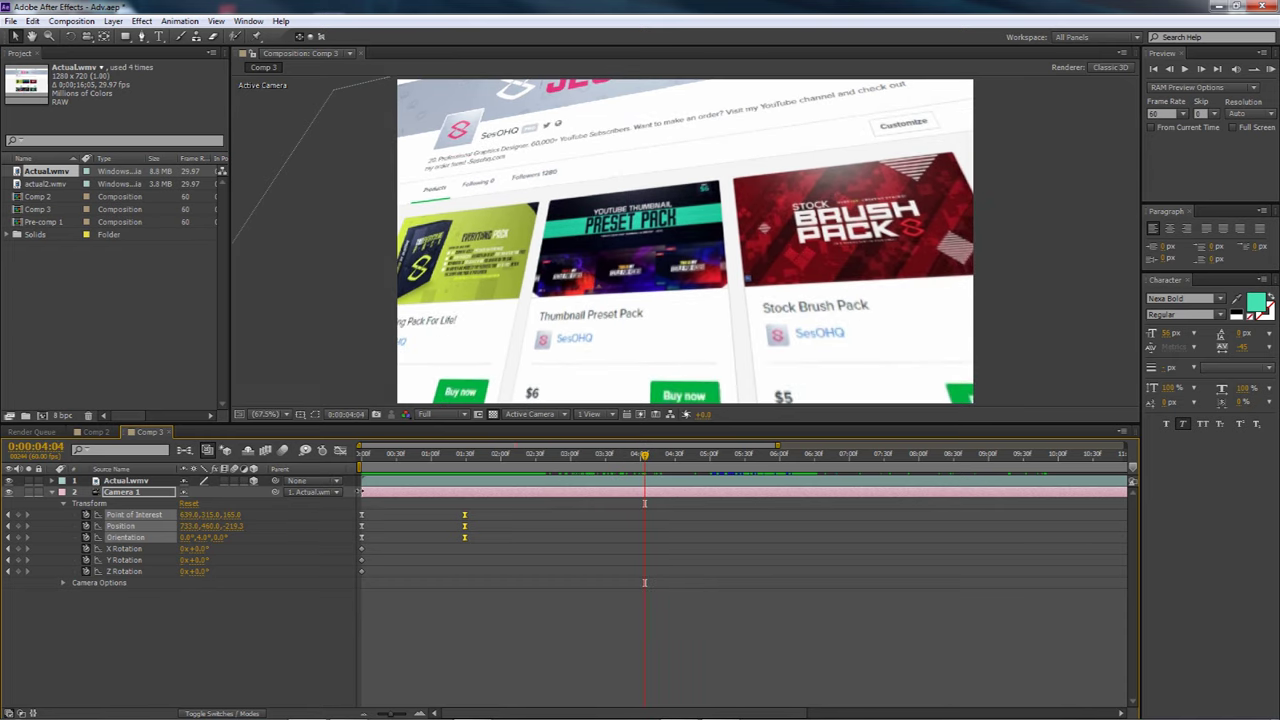
pyautogui.click(363, 481)
pyautogui.moveTo(363, 481); pyautogui.dragTo(509, 500)
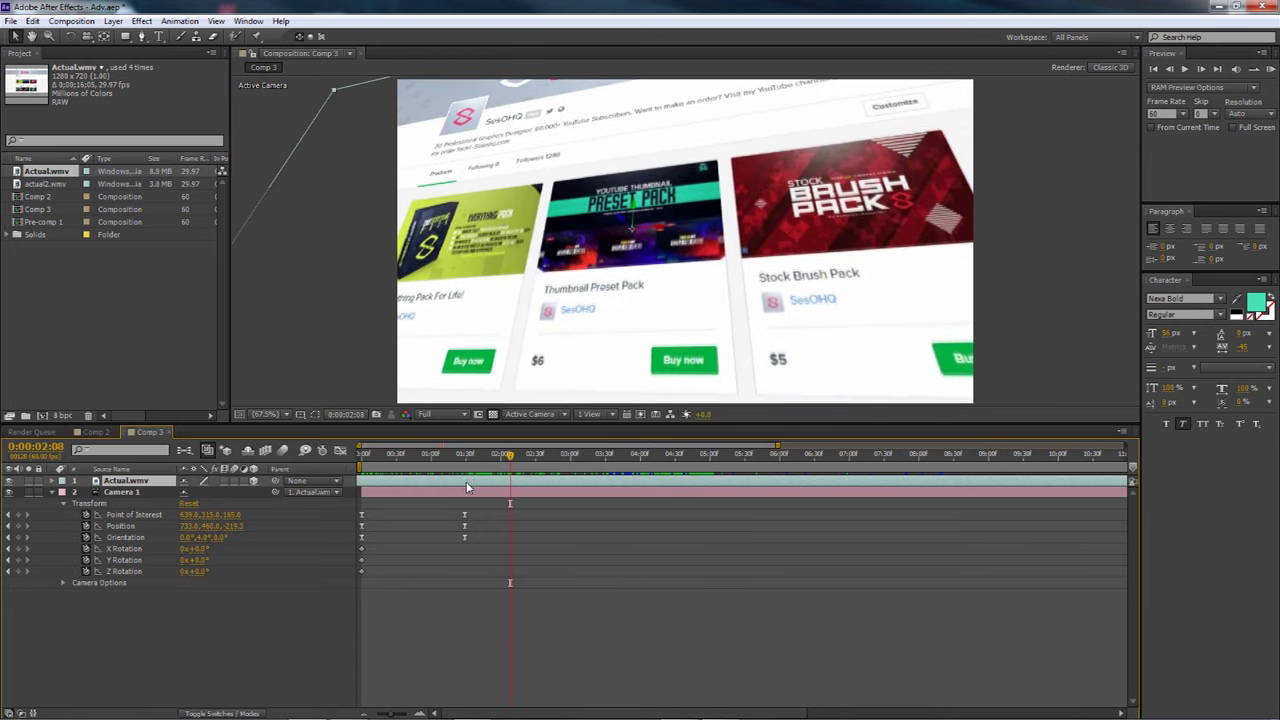
pyautogui.moveTo(380, 460); pyautogui.dragTo(736, 480)
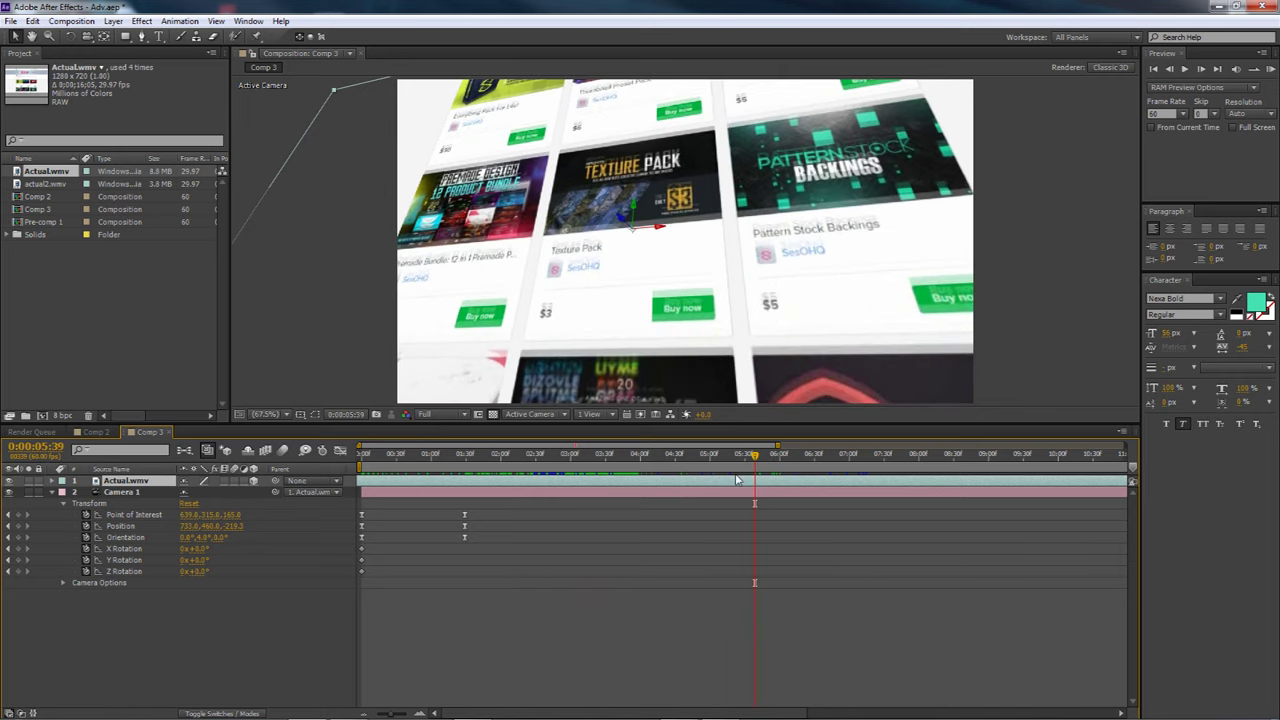
pyautogui.moveTo(696, 482); pyautogui.dragTo(646, 472)
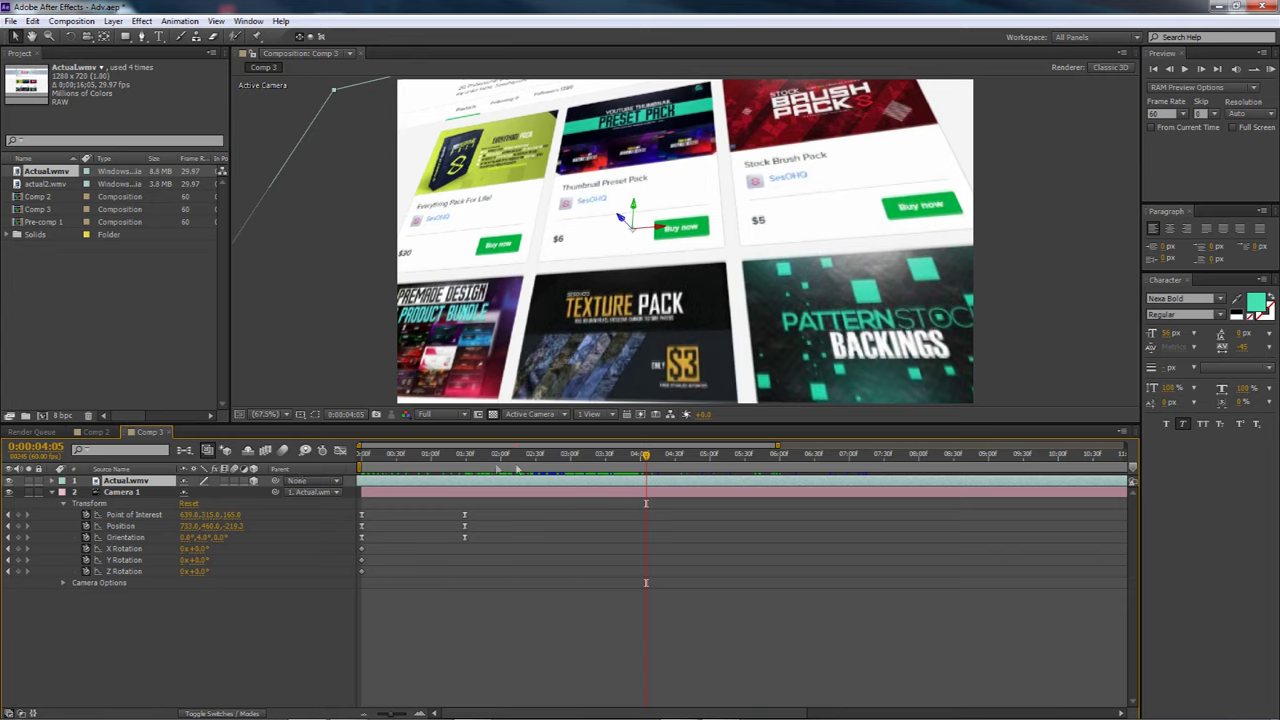
# - Split the Actual.wmv layer at 4:08
pyautogui.moveTo(650, 456)
pyautogui.mouseDown()
pyautogui.moveTo(569, 456)
pyautogui.moveTo(650, 456)
pyautogui.mouseUp()
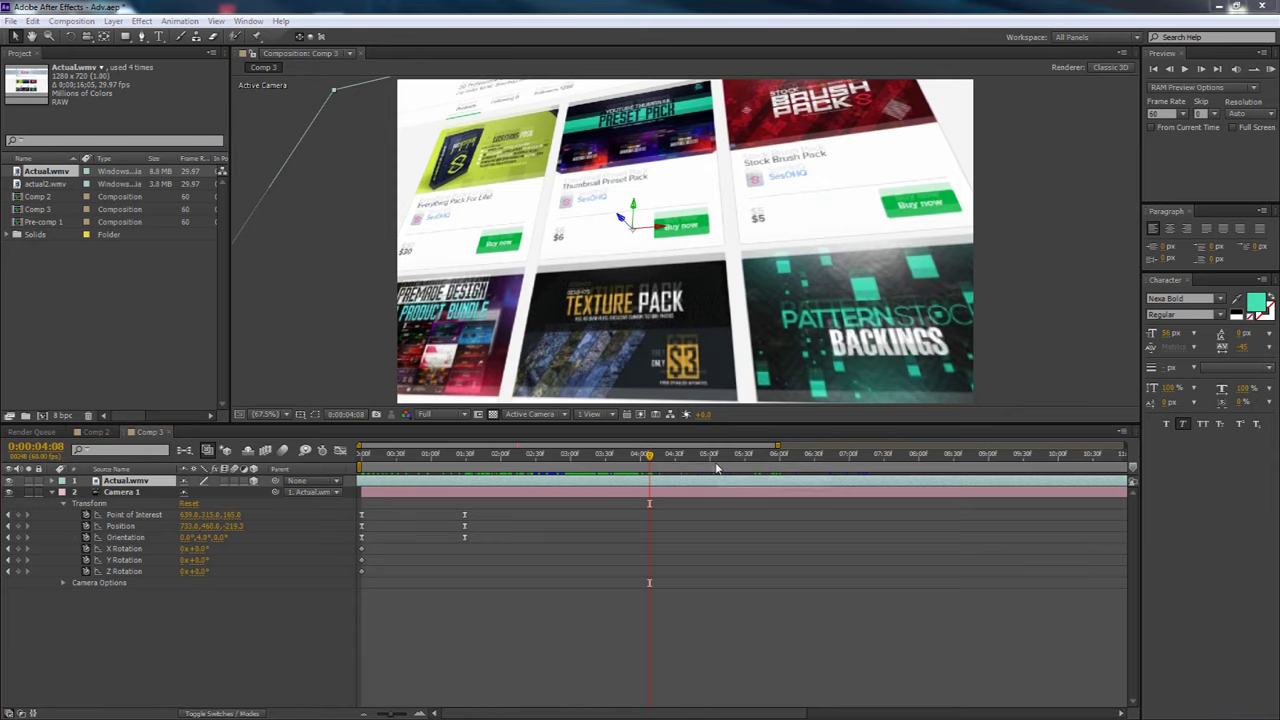
pyautogui.click(71, 20)
pyautogui.moveTo(32, 20)
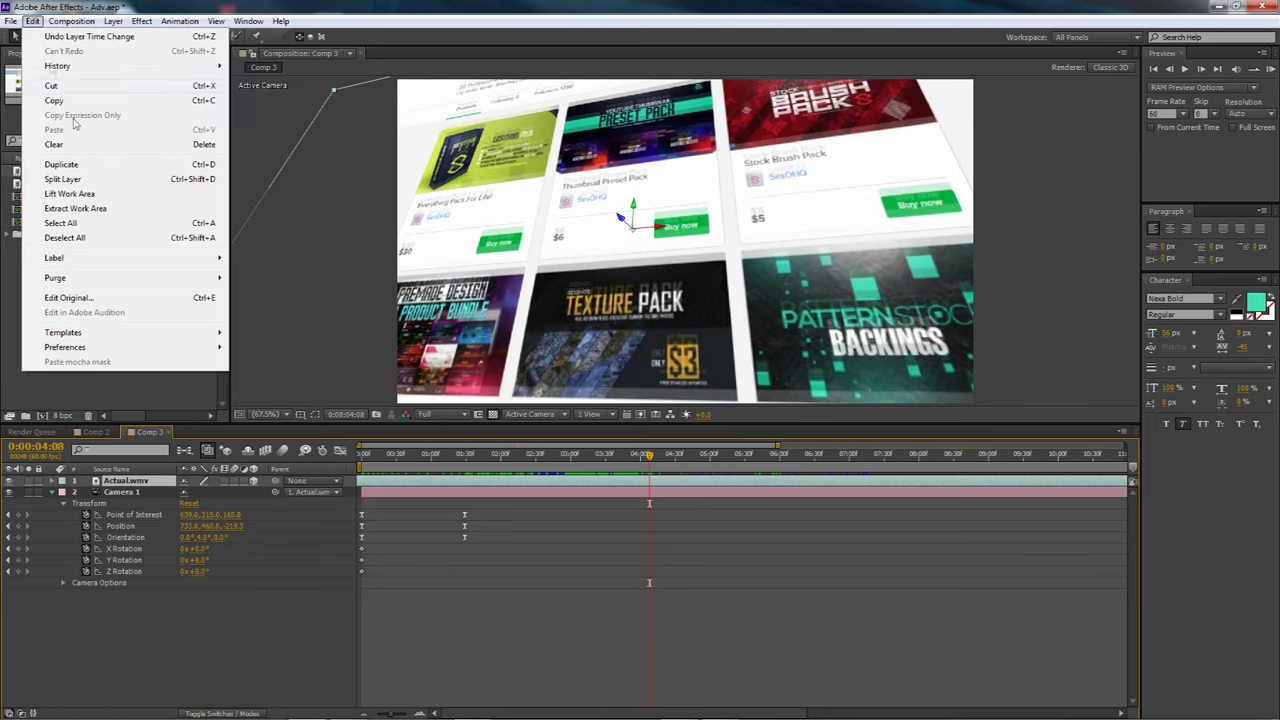
pyautogui.click(62, 179)
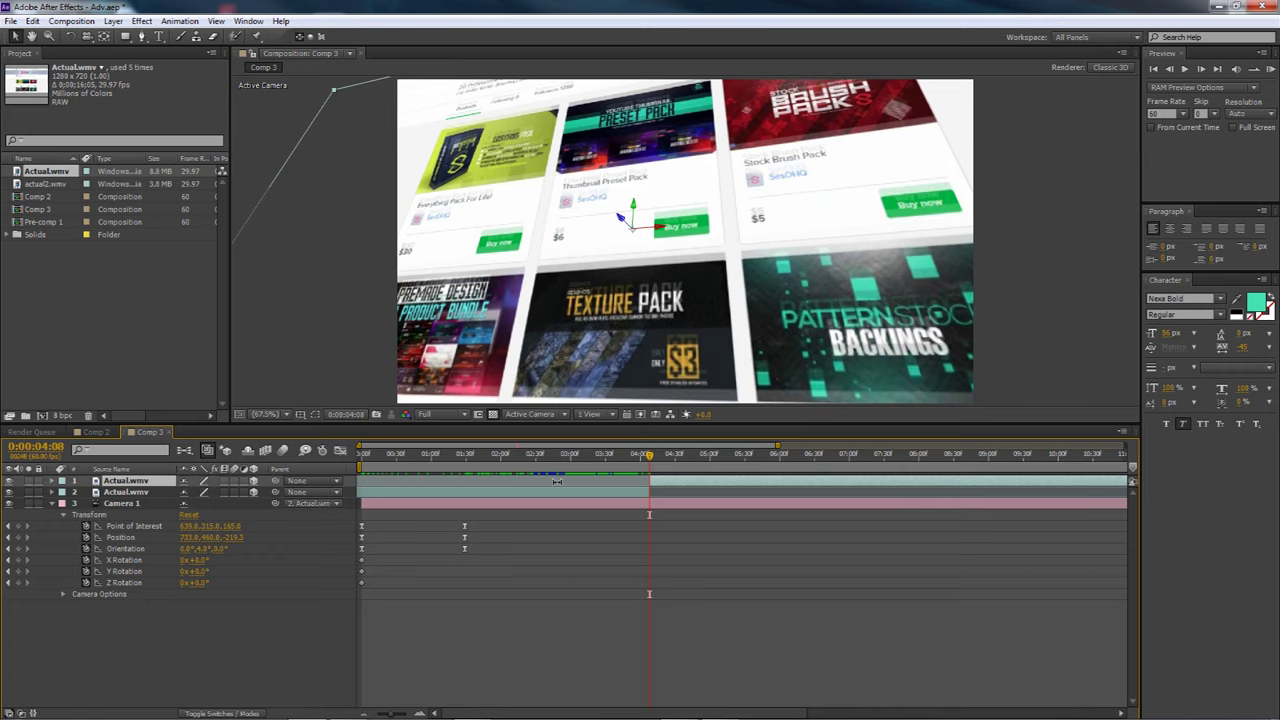
# - Try sliding the second Actual.wmv segment about one second later, and return the playhead to the cut near 4:08
pyautogui.moveTo(650, 460); pyautogui.dragTo(603, 458)
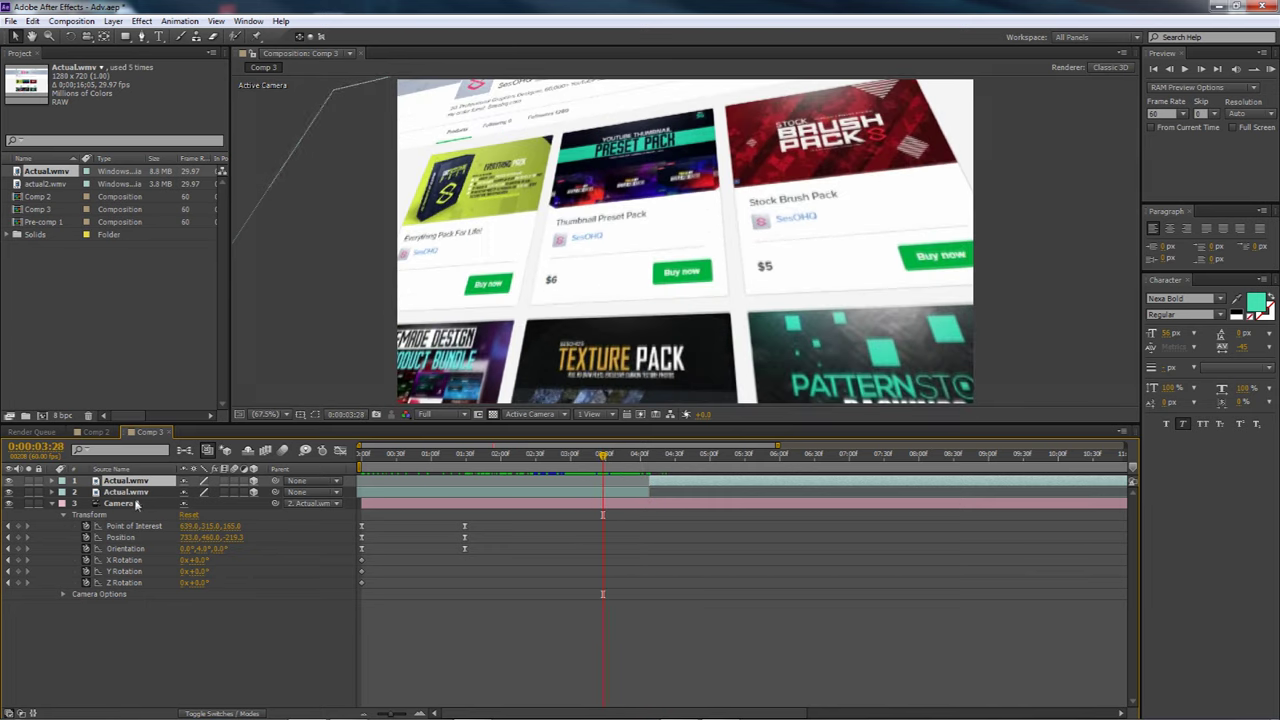
pyautogui.moveTo(673, 481); pyautogui.dragTo(699, 461)
pyautogui.click(686, 459)
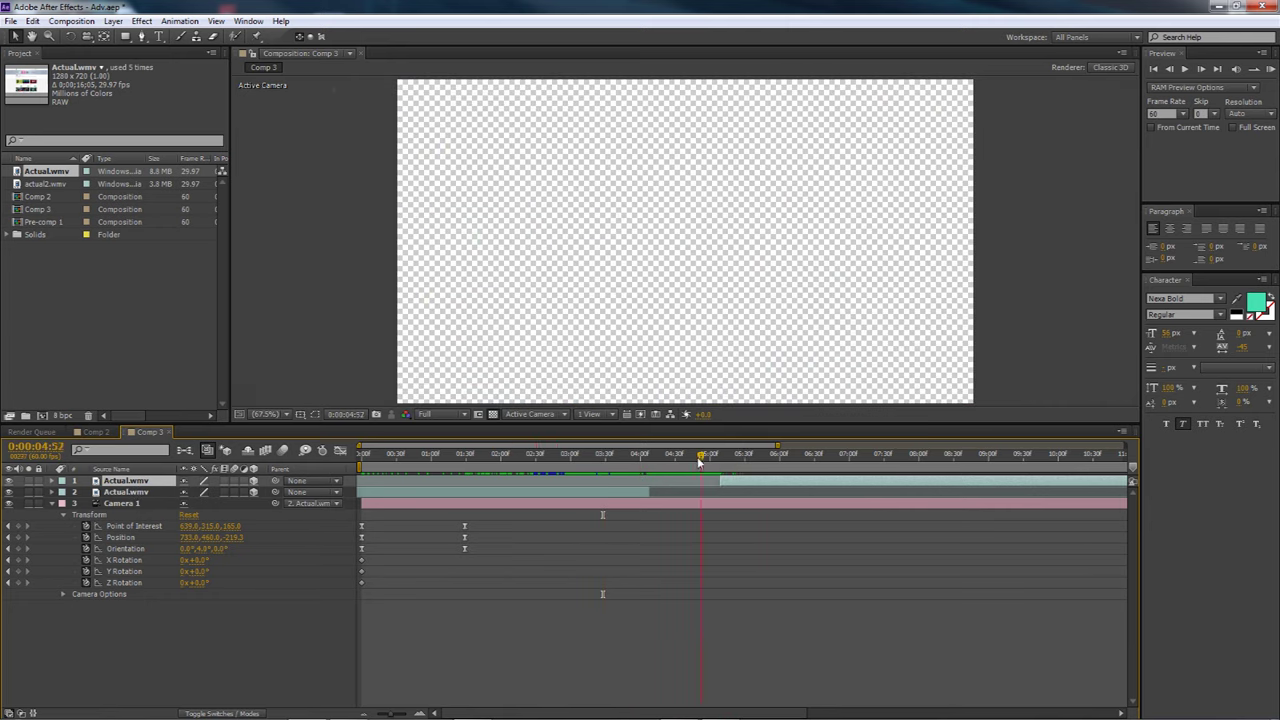
pyautogui.press('space')
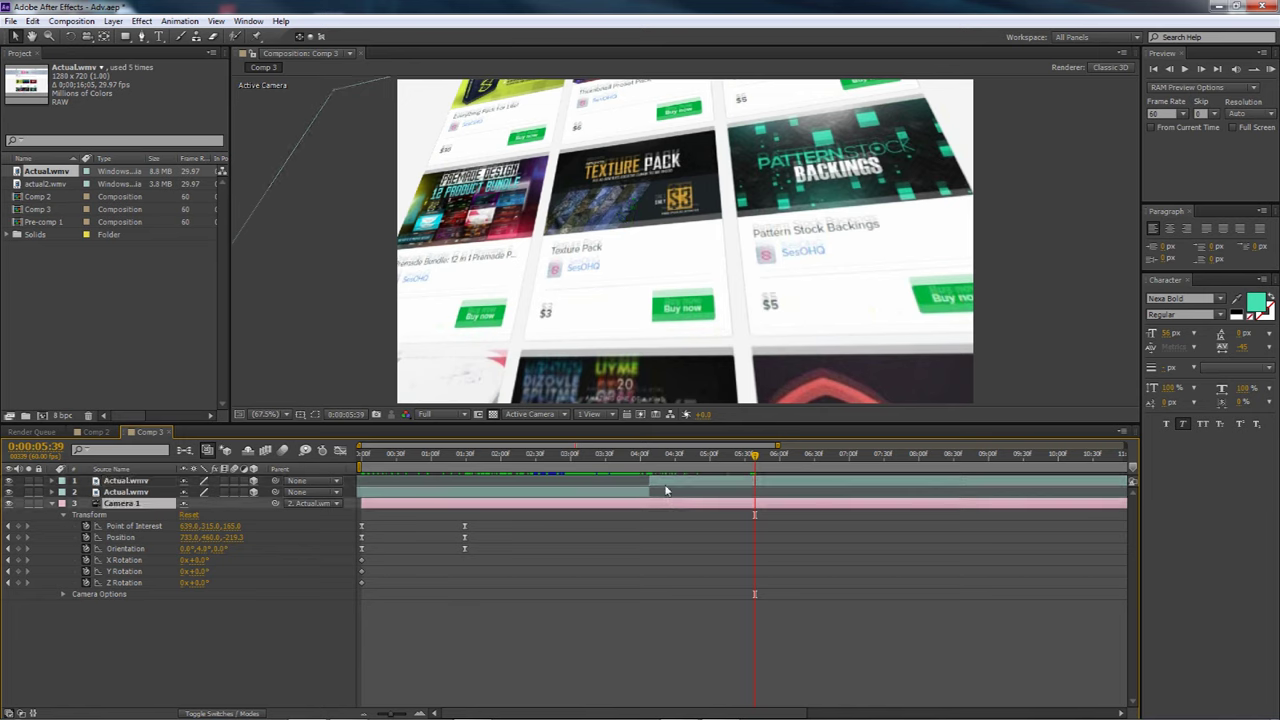
pyautogui.click(671, 455)
pyautogui.click(650, 455)
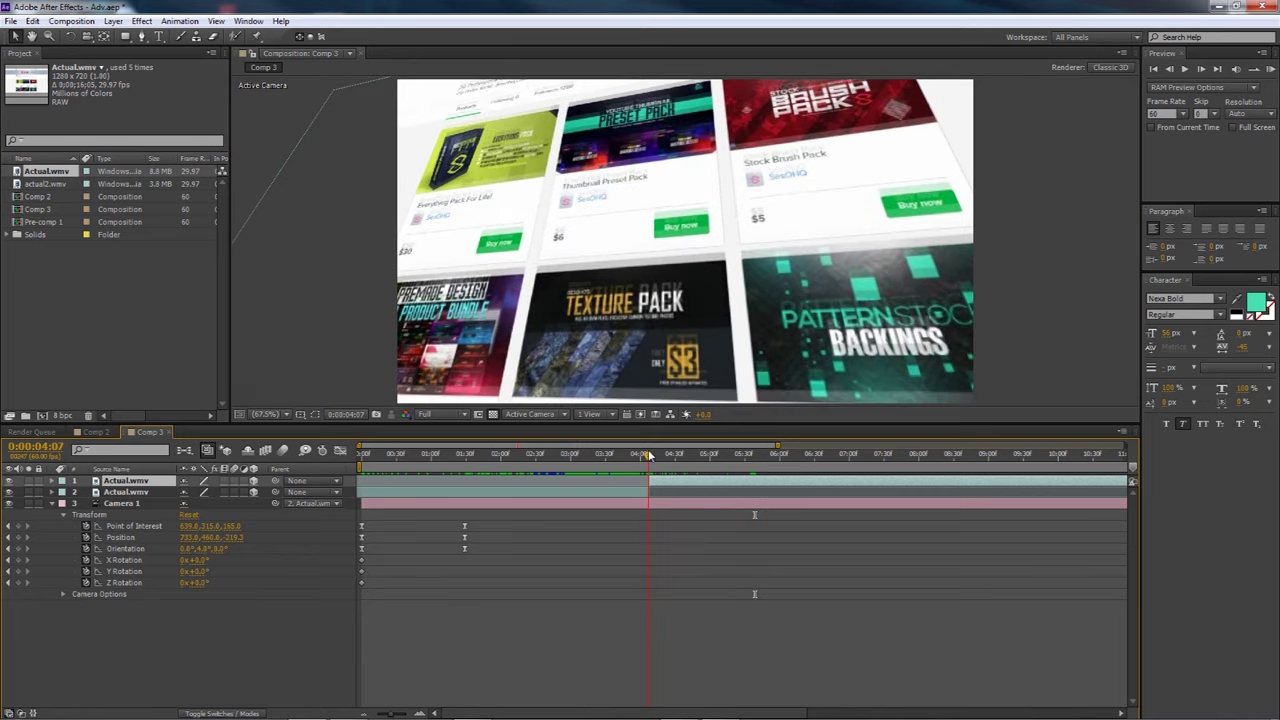
pyautogui.click(650, 455)
# - Try trimming Camera 1 to end at 4:08, and extend it back to the full composition length
pyautogui.moveTo(385, 715); pyautogui.dragTo(366, 714)
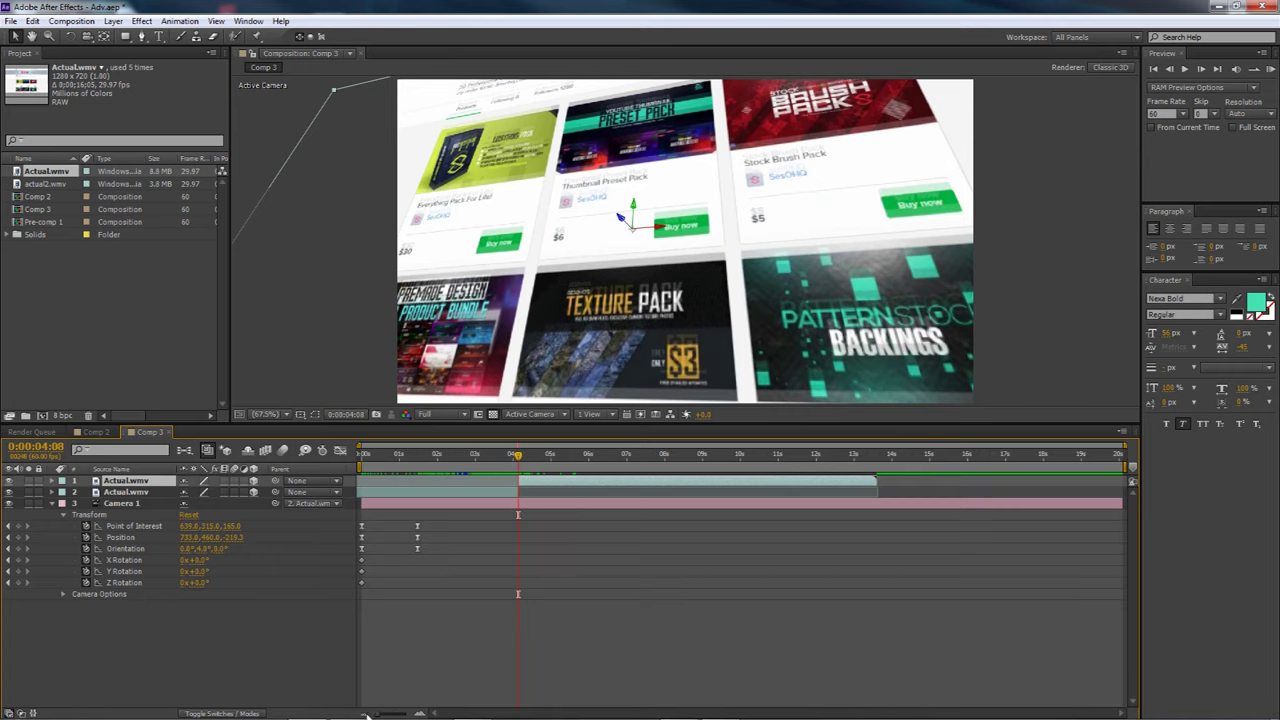
pyautogui.moveTo(1121, 503); pyautogui.dragTo(525, 505)
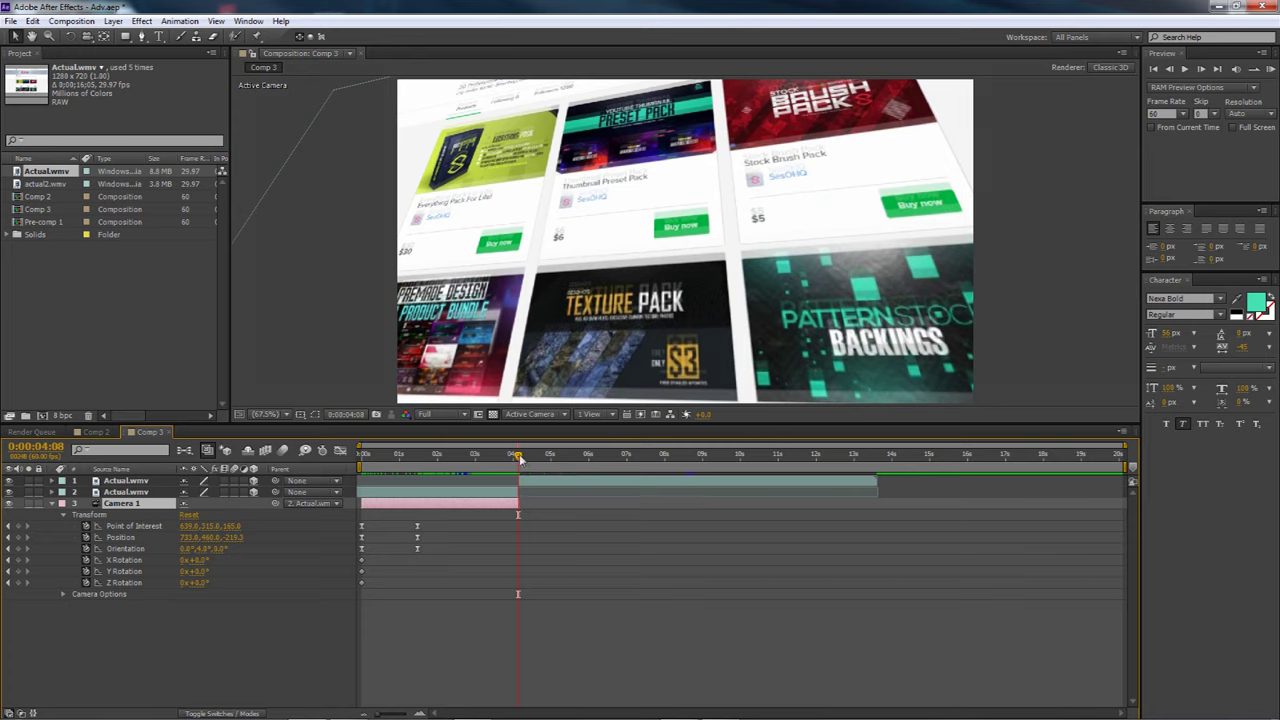
pyautogui.moveTo(518, 459); pyautogui.dragTo(614, 463)
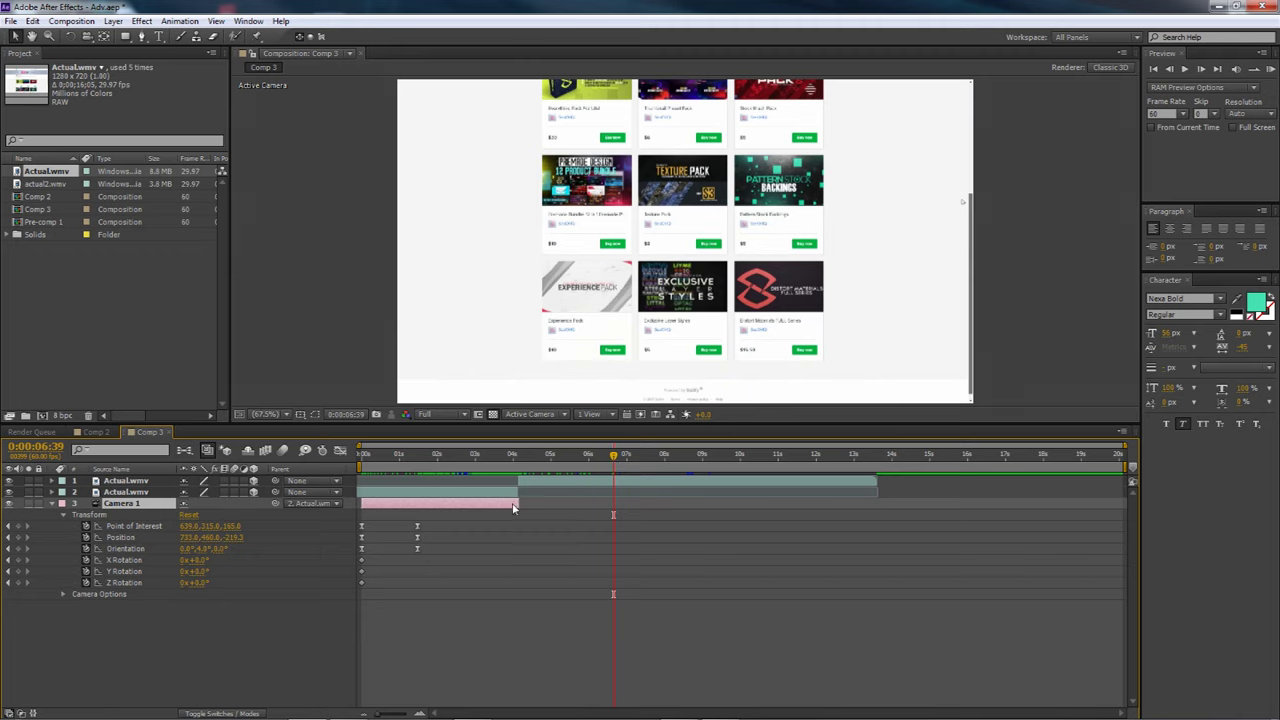
pyautogui.moveTo(519, 503); pyautogui.dragTo(585, 500)
pyautogui.moveTo(588, 503); pyautogui.dragTo(1124, 508)
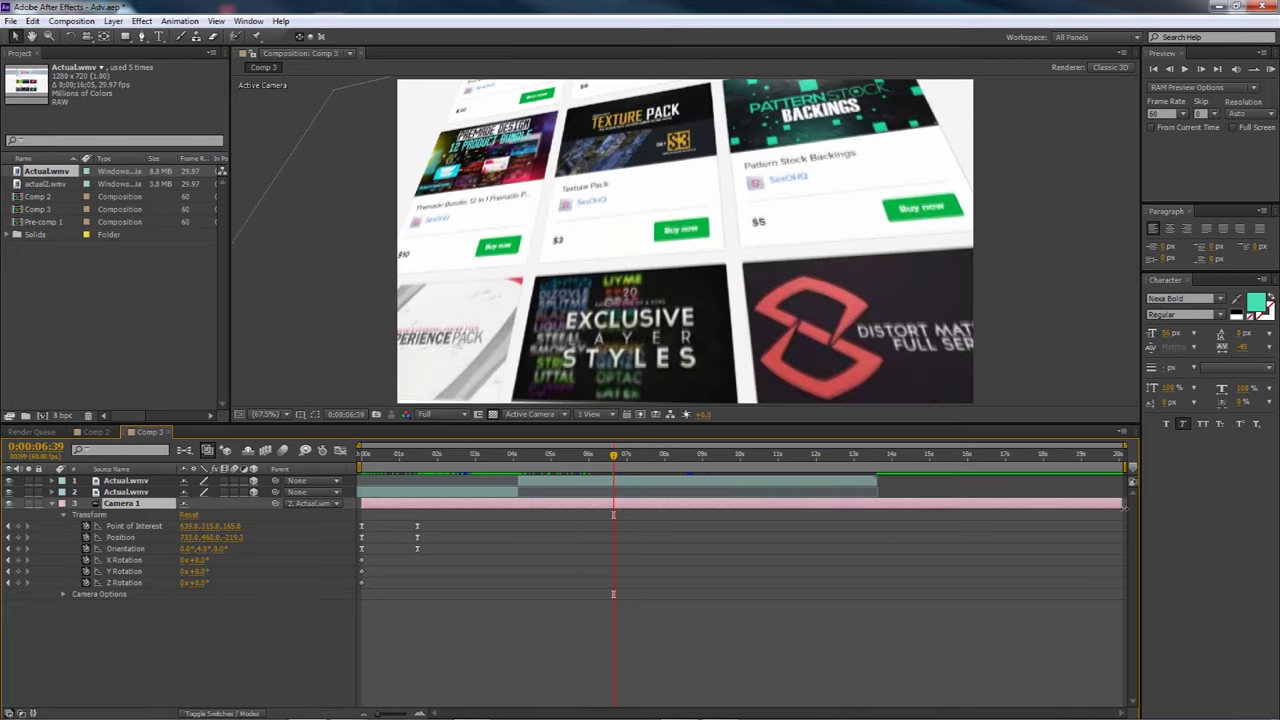
# - Delete the second Actual.wmv segment and add the actual2.wmv footage as the top layer
pyautogui.click(543, 482)
pyautogui.press('Delete')
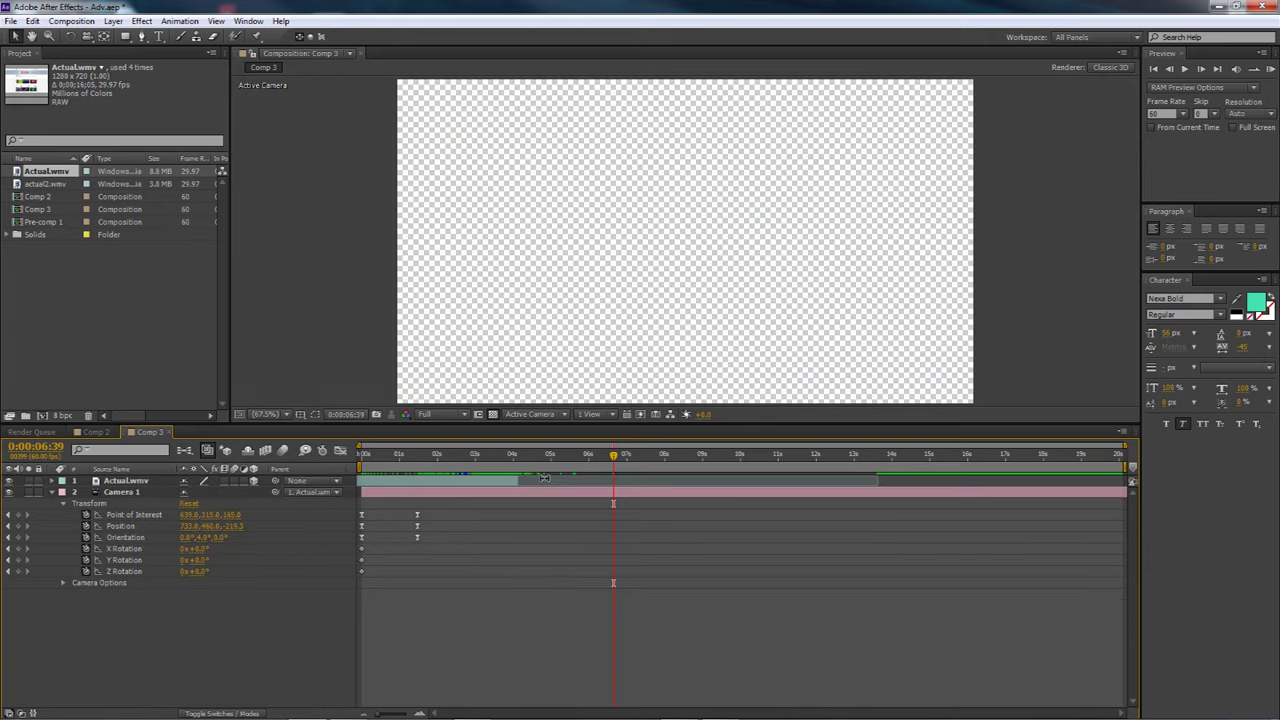
pyautogui.moveTo(45, 184); pyautogui.dragTo(130, 483)
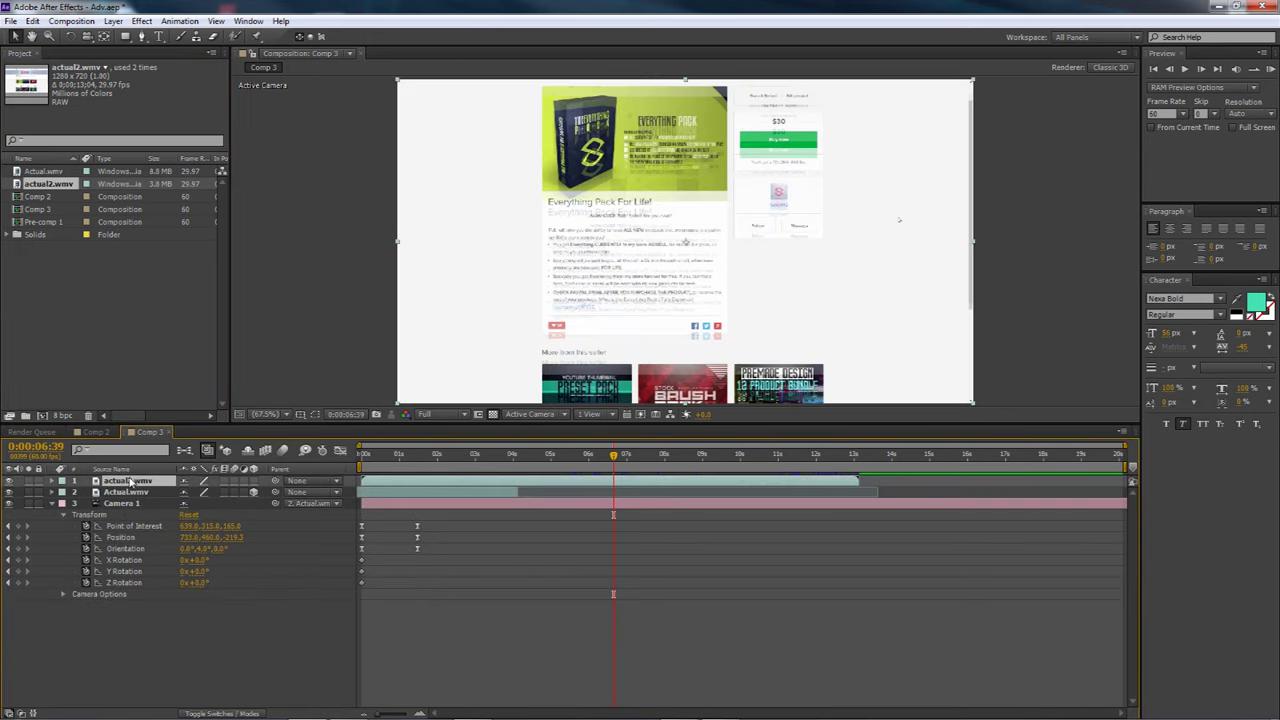
# - Make actual2.wmv a 3D layer and slide it in time to start where the Actual.wmv clip ends
pyautogui.click(254, 482)
pyautogui.click(254, 482)
pyautogui.click(254, 482)
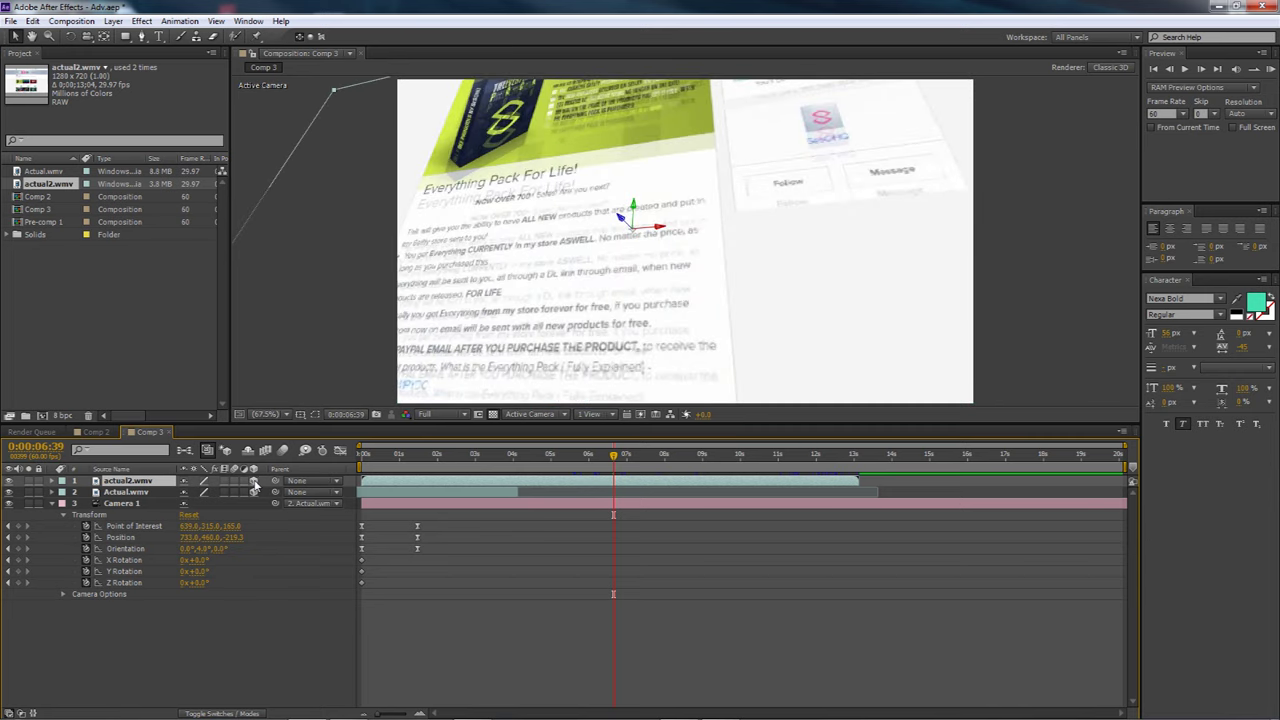
pyautogui.click(254, 482)
pyautogui.click(254, 482)
pyautogui.moveTo(645, 466); pyautogui.dragTo(654, 466)
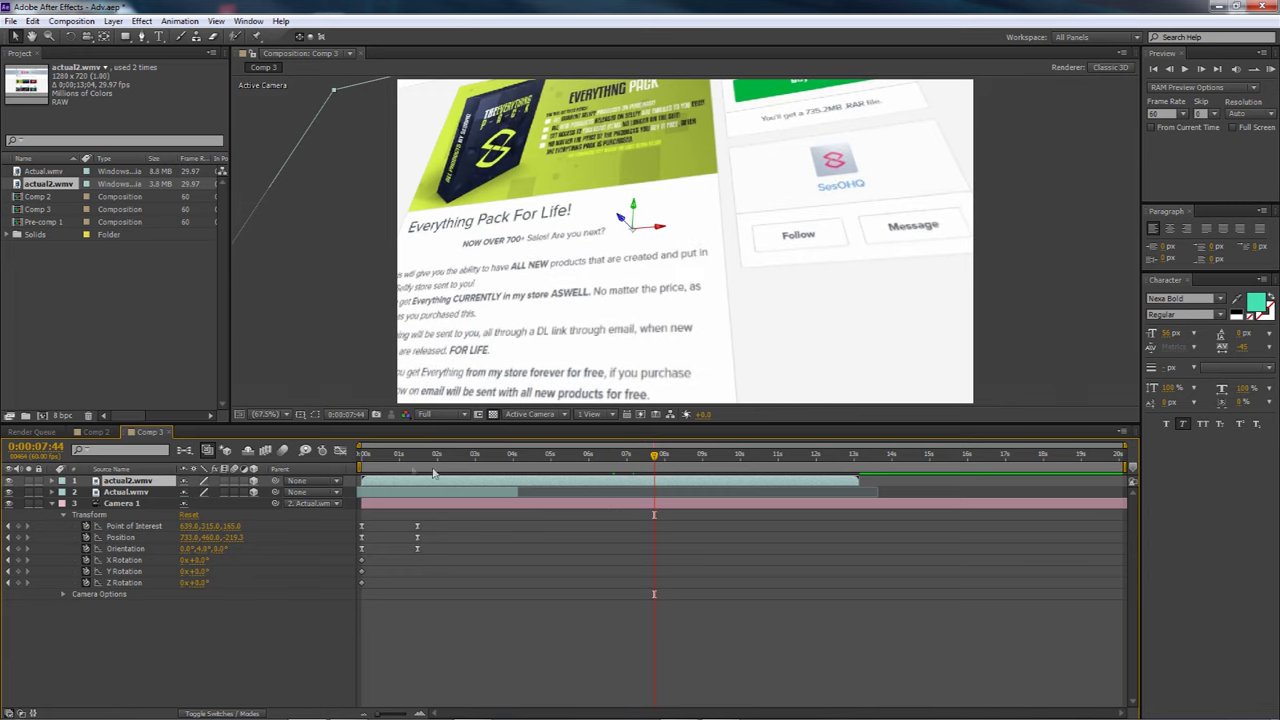
pyautogui.moveTo(430, 485); pyautogui.dragTo(587, 481)
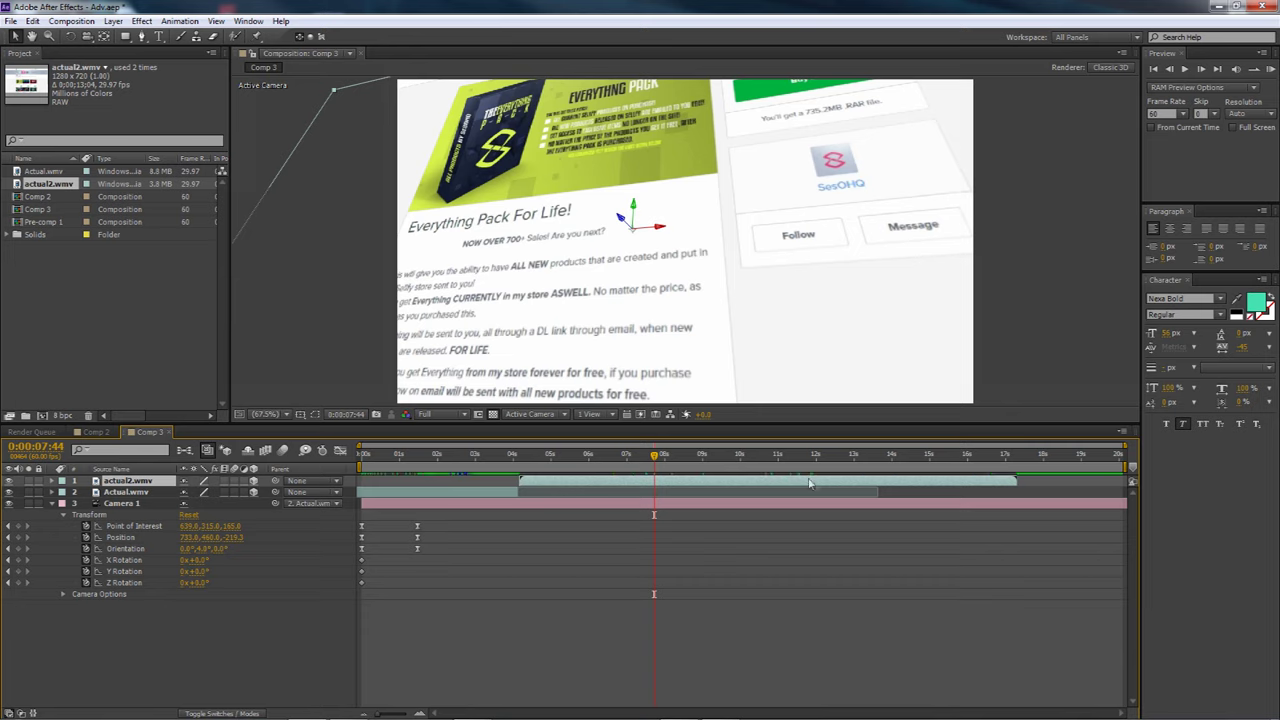
# - Trim Camera 1 so that it ends together with the Actual.wmv clip
pyautogui.moveTo(1129, 505); pyautogui.dragTo(550, 502)
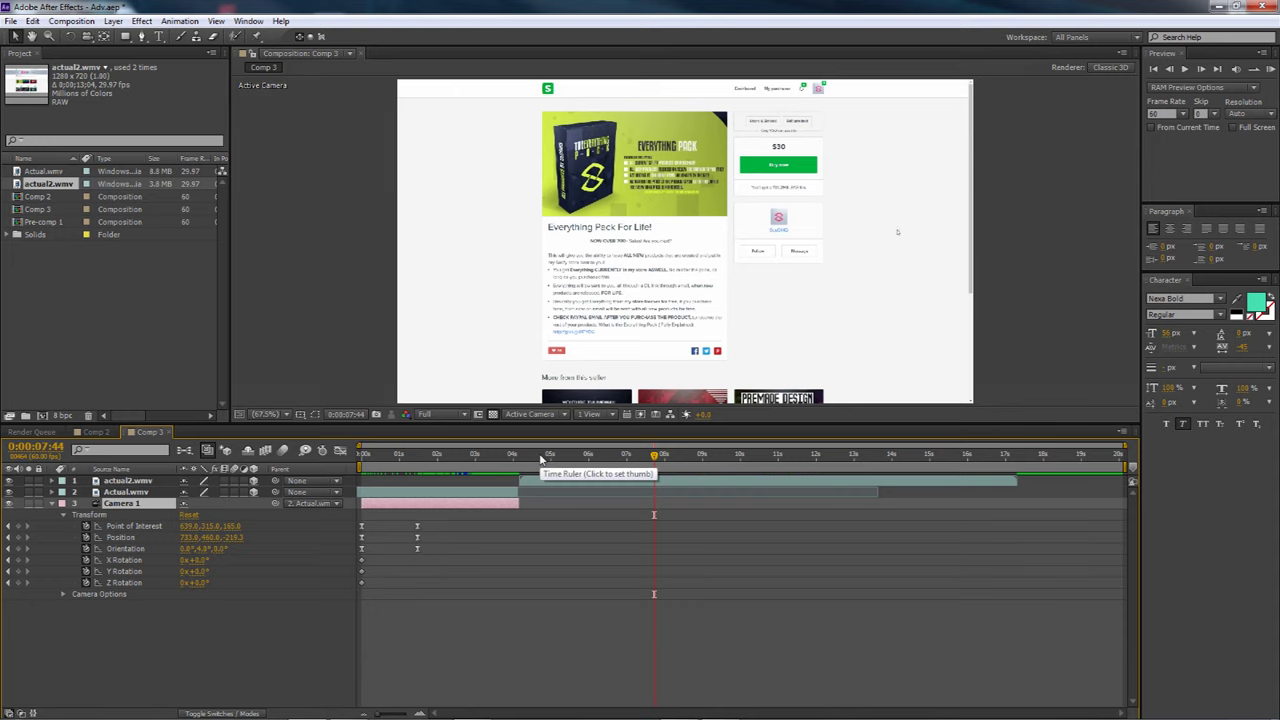
pyautogui.moveTo(540, 460); pyautogui.dragTo(518, 460)
# - Create a second camera, place it at the end of the layer stack, and parent it to actual2.wmv
pyautogui.rightClick(231, 640)
pyautogui.moveTo(260, 489)
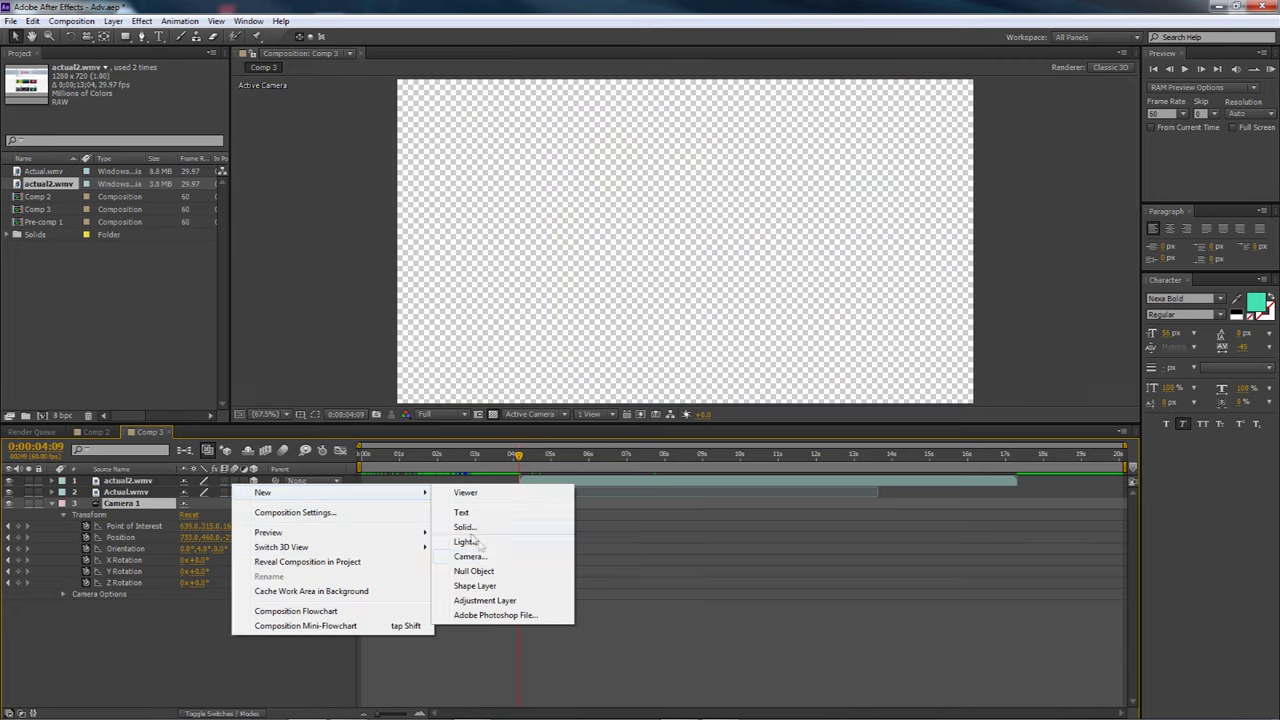
pyautogui.click(475, 556)
pyautogui.click(712, 238)
pyautogui.click(718, 300)
pyautogui.click(757, 483)
pyautogui.moveTo(130, 485); pyautogui.dragTo(149, 602)
pyautogui.moveTo(244, 577); pyautogui.dragTo(143, 487)
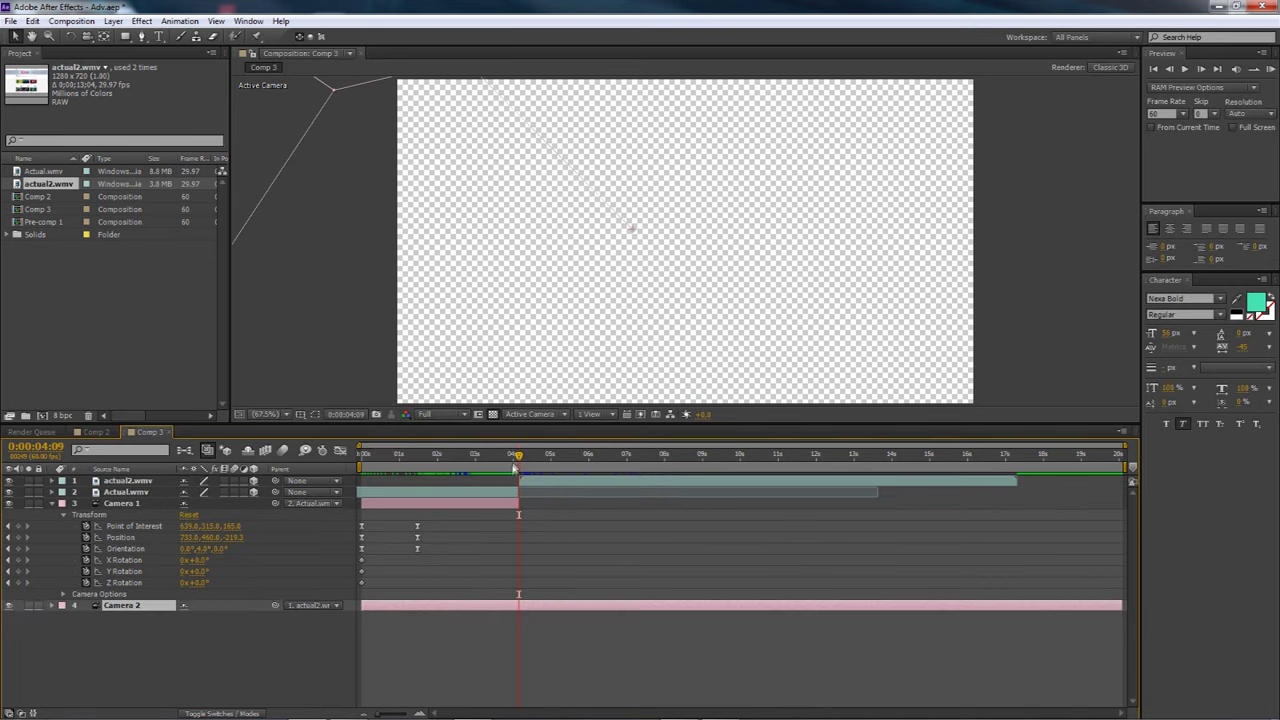
# - Nudge actual2.wmv slightly earlier to close the empty gap after the Actual.wmv clip
pyautogui.moveTo(518, 458); pyautogui.dragTo(516, 458)
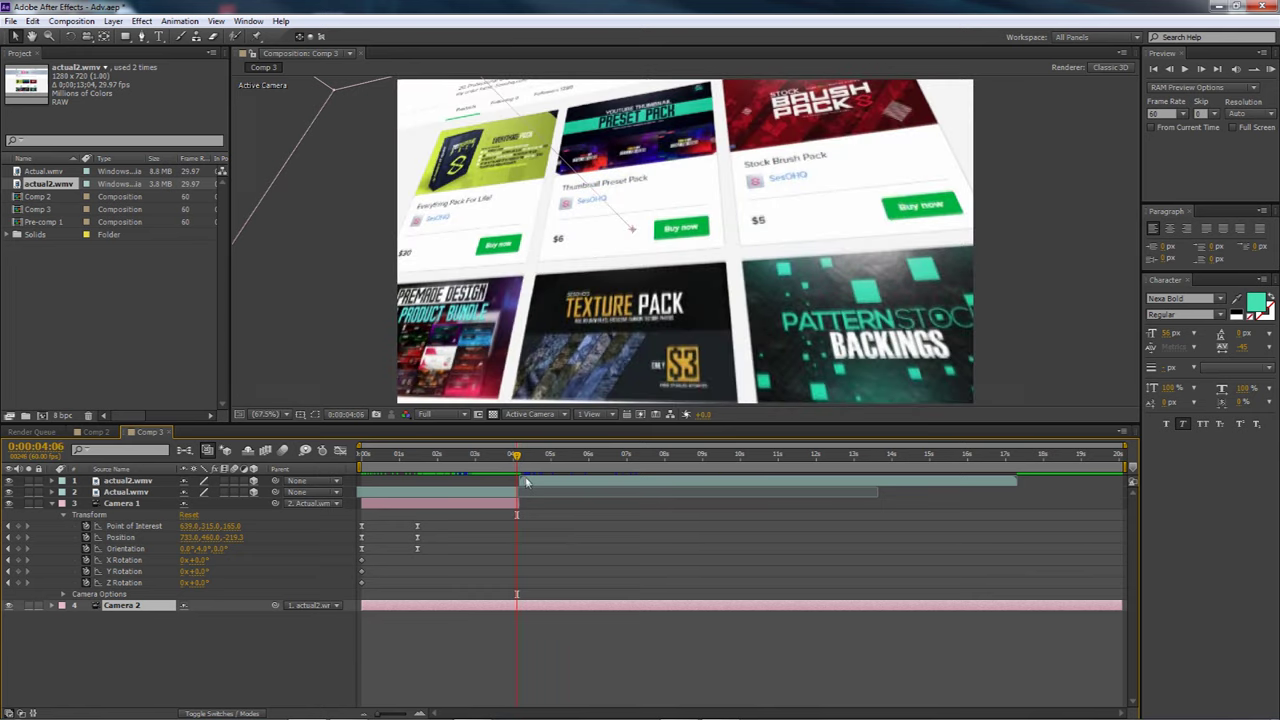
pyautogui.click(524, 482)
pyautogui.moveTo(516, 458); pyautogui.dragTo(522, 458)
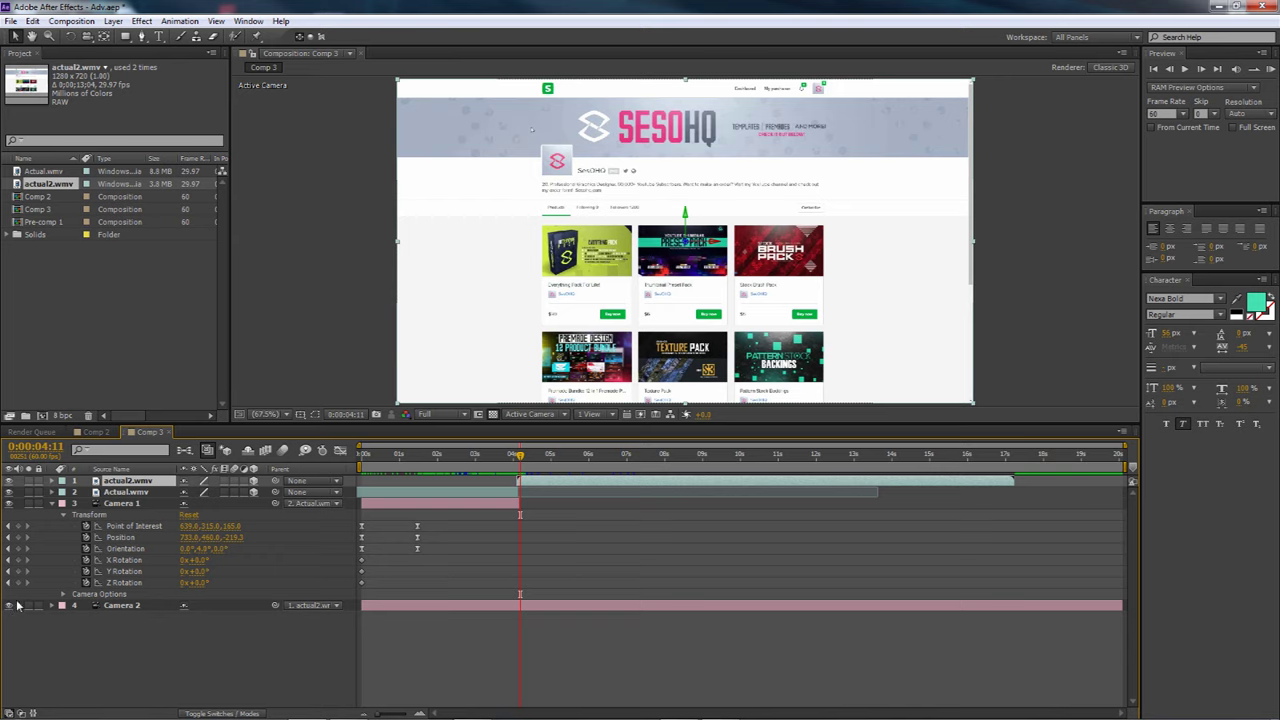
# - Keyframe Camera 2 at 4:11 with Point of Interest 661, 339, 0 and Position about 640, 448, -278, and set Orientation to 0°, 356°, 0°
pyautogui.click(53, 606)
pyautogui.click(65, 617)
pyautogui.click(85, 628)
pyautogui.click(85, 639)
pyautogui.moveTo(183, 630); pyautogui.dragTo(406, 640)
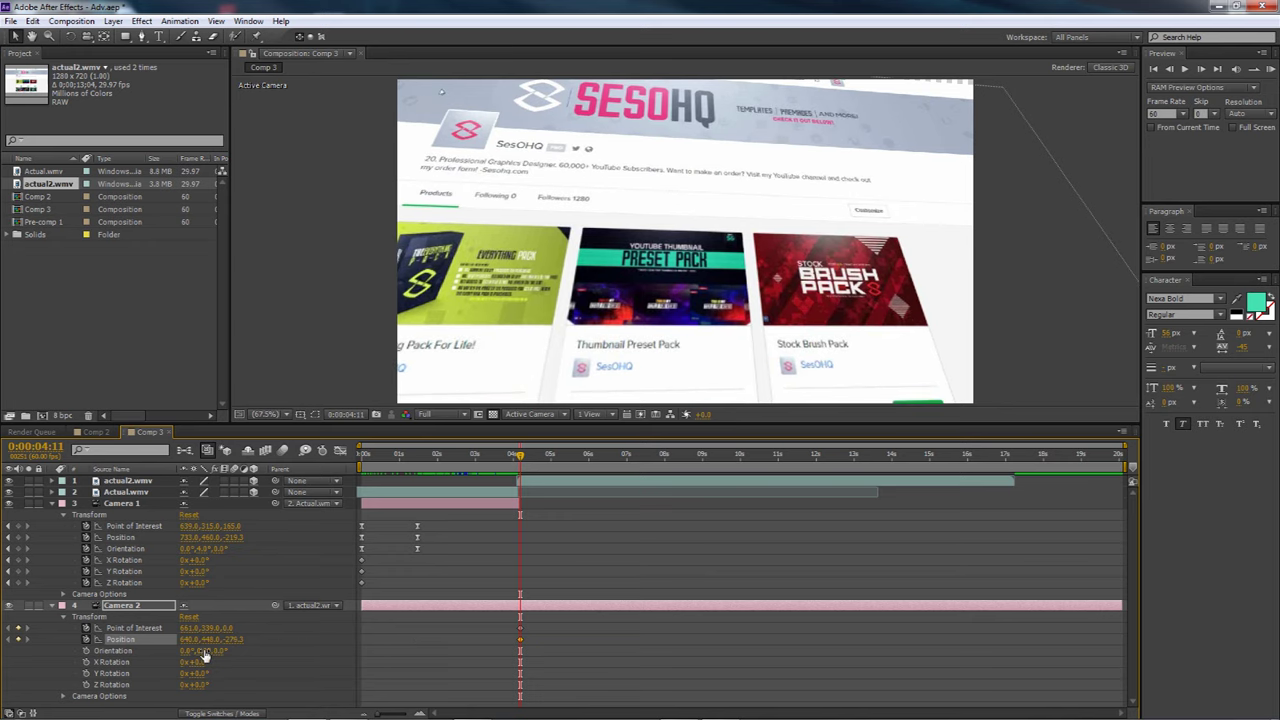
pyautogui.moveTo(203, 650); pyautogui.dragTo(196, 650)
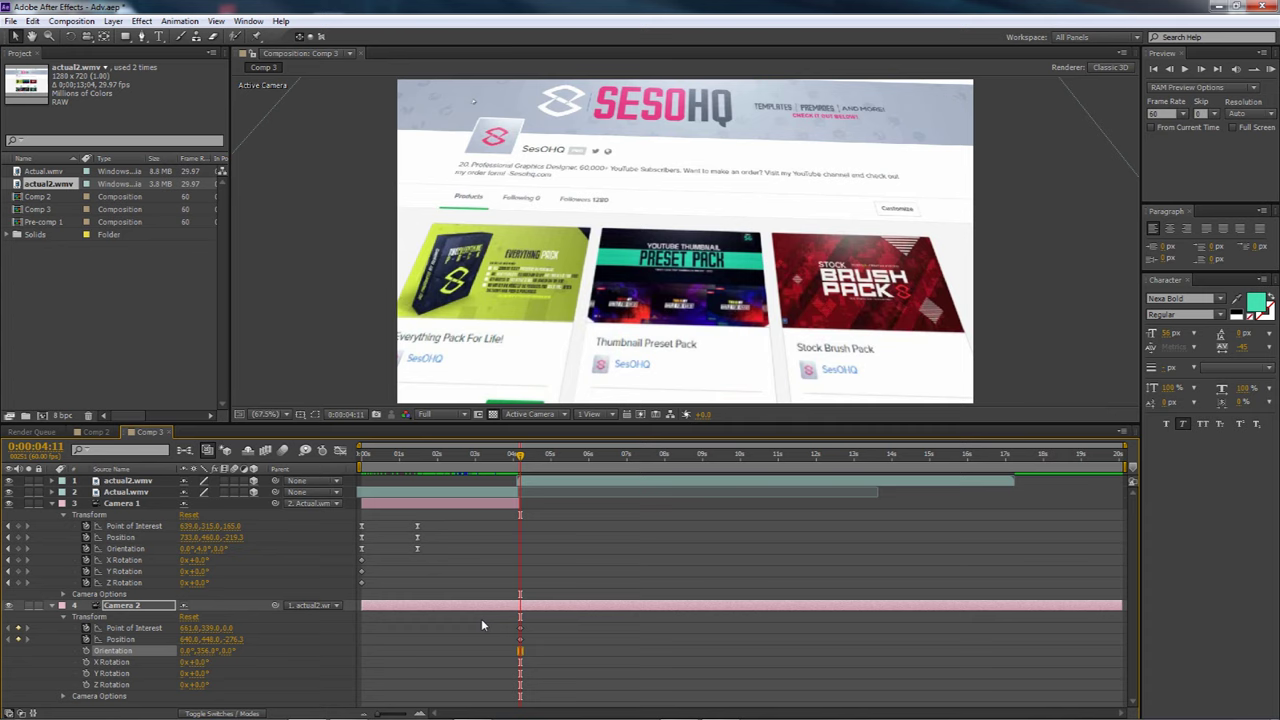
# - Try a pulled-back Camera 2 pose at 10:29 by adjusting its Position, Point of Interest and Orientation
pyautogui.moveTo(535, 457); pyautogui.dragTo(758, 467)
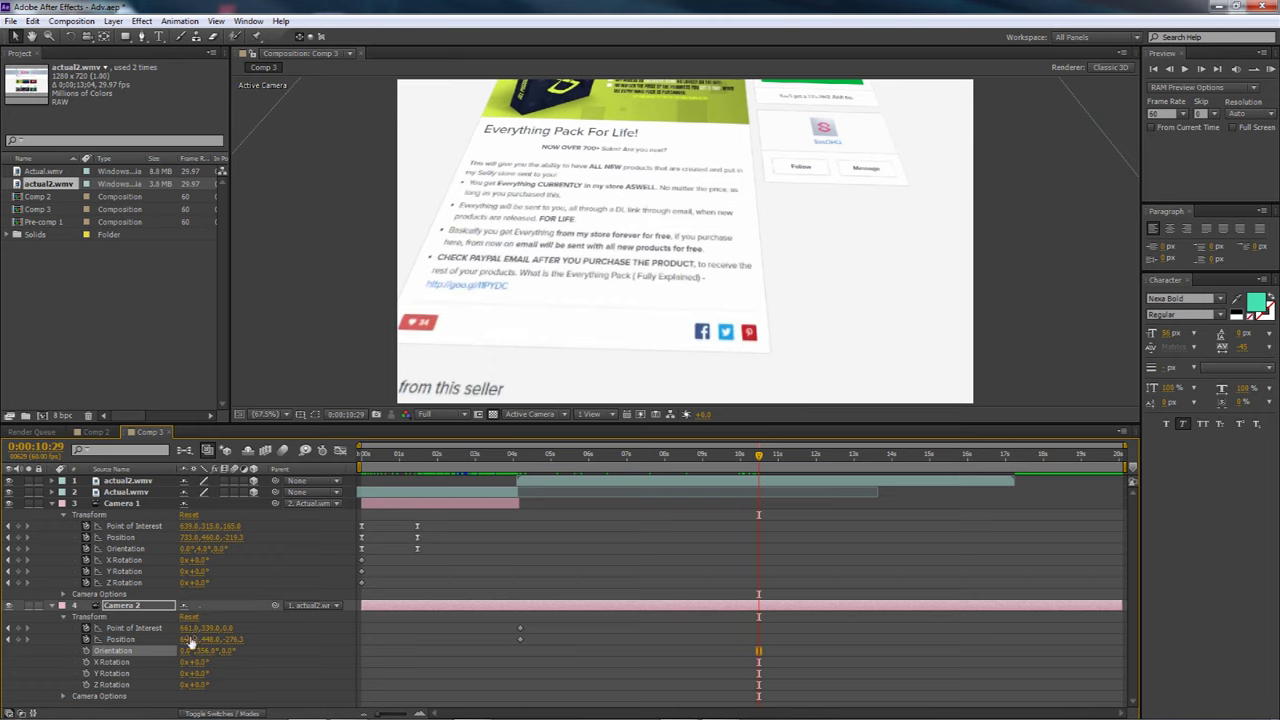
pyautogui.moveTo(190, 643)
pyautogui.mouseDown()
pyautogui.moveTo(165, 628)
pyautogui.moveTo(250, 628)
pyautogui.moveTo(188, 640)
pyautogui.moveTo(248, 649)
pyautogui.moveTo(188, 651)
pyautogui.mouseUp()
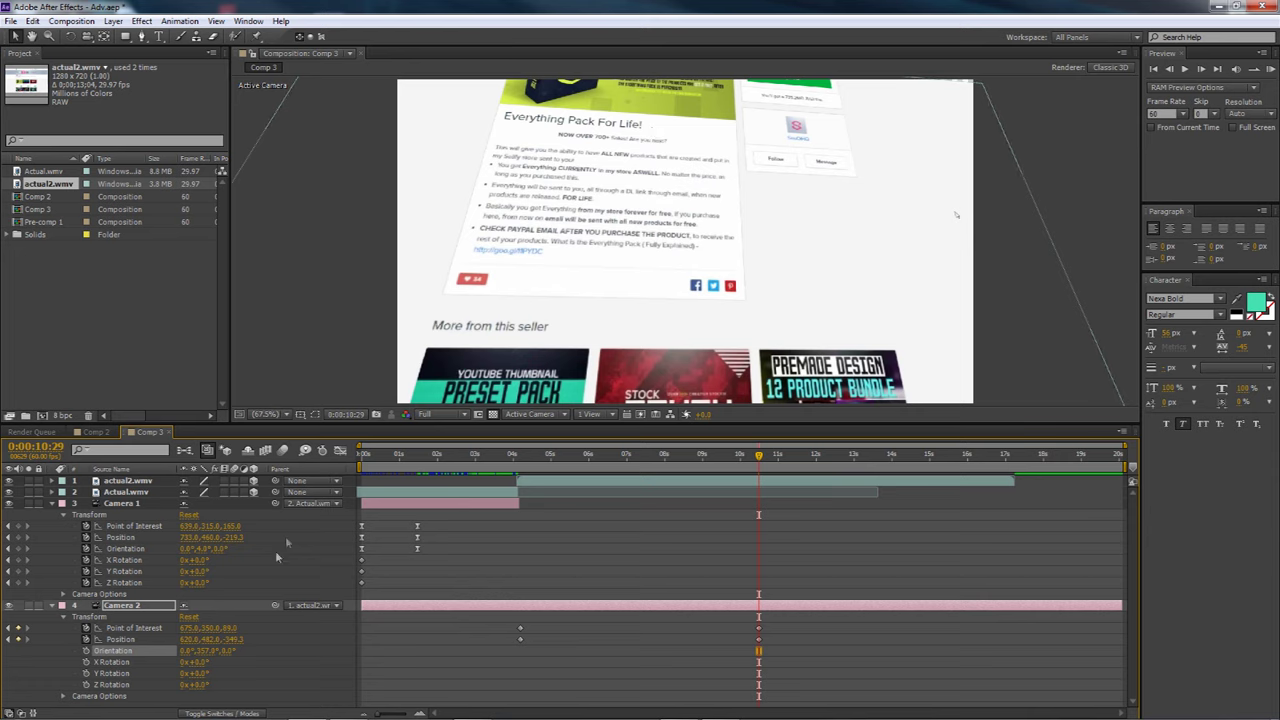
pyautogui.moveTo(188, 630); pyautogui.dragTo(234, 628)
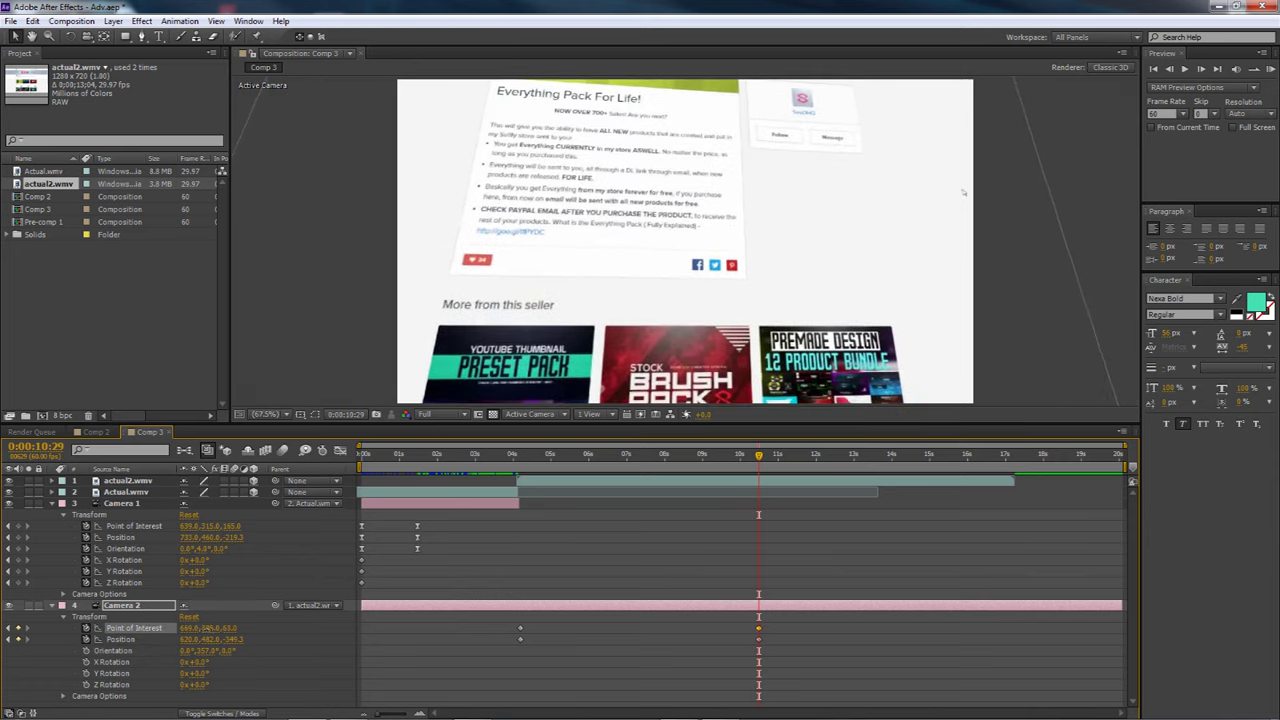
pyautogui.moveTo(185, 646)
pyautogui.mouseDown()
pyautogui.moveTo(218, 648)
pyautogui.moveTo(192, 652)
pyautogui.moveTo(208, 656)
pyautogui.mouseUp()
# - Keyframe Camera 2's Orientation at 354°, 354°, 0° and its end pose near 11:45 with Point of Interest 681, 291, 208 and Position 627, 336, -482.3
pyautogui.moveTo(758, 455); pyautogui.dragTo(806, 457)
pyautogui.click(86, 651)
pyautogui.moveTo(232, 639); pyautogui.dragTo(134, 628)
pyautogui.moveTo(210, 639); pyautogui.dragTo(168, 639)
pyautogui.moveTo(806, 456); pyautogui.dragTo(851, 487)
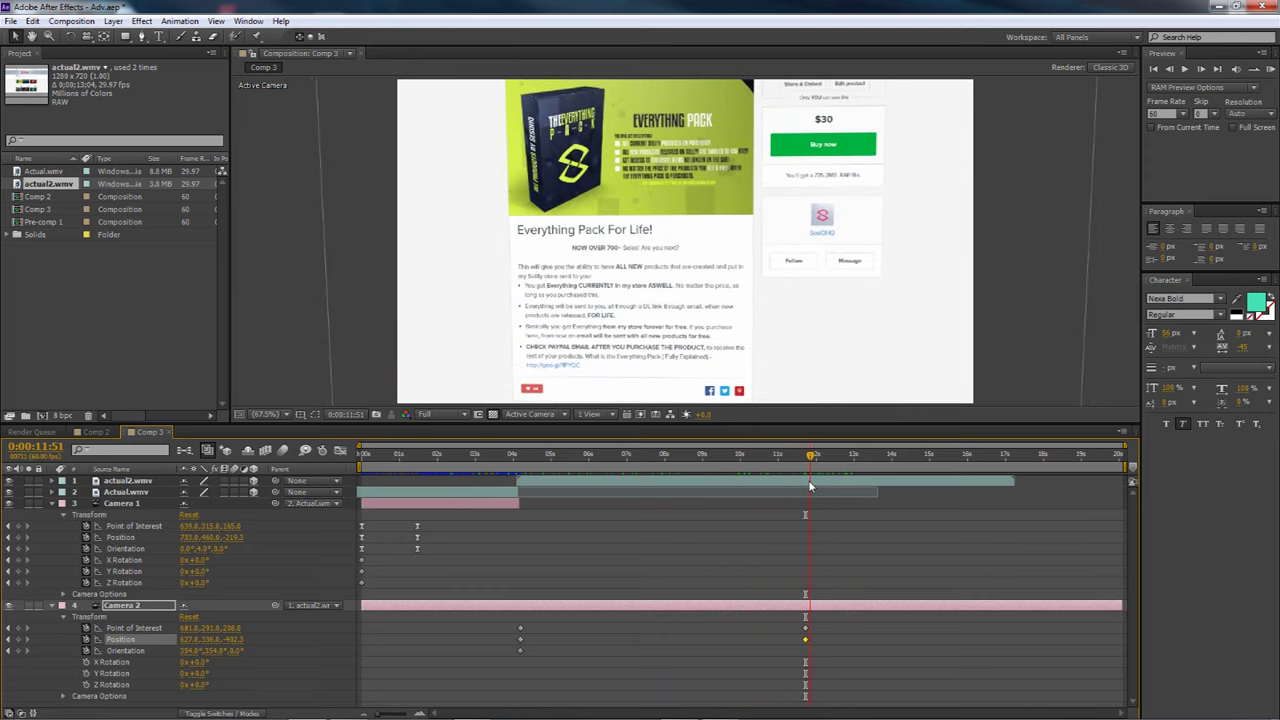
# - Split actual2.wmv at 13:10 and delete the part after the cut
pyautogui.moveTo(799, 487); pyautogui.dragTo(860, 461)
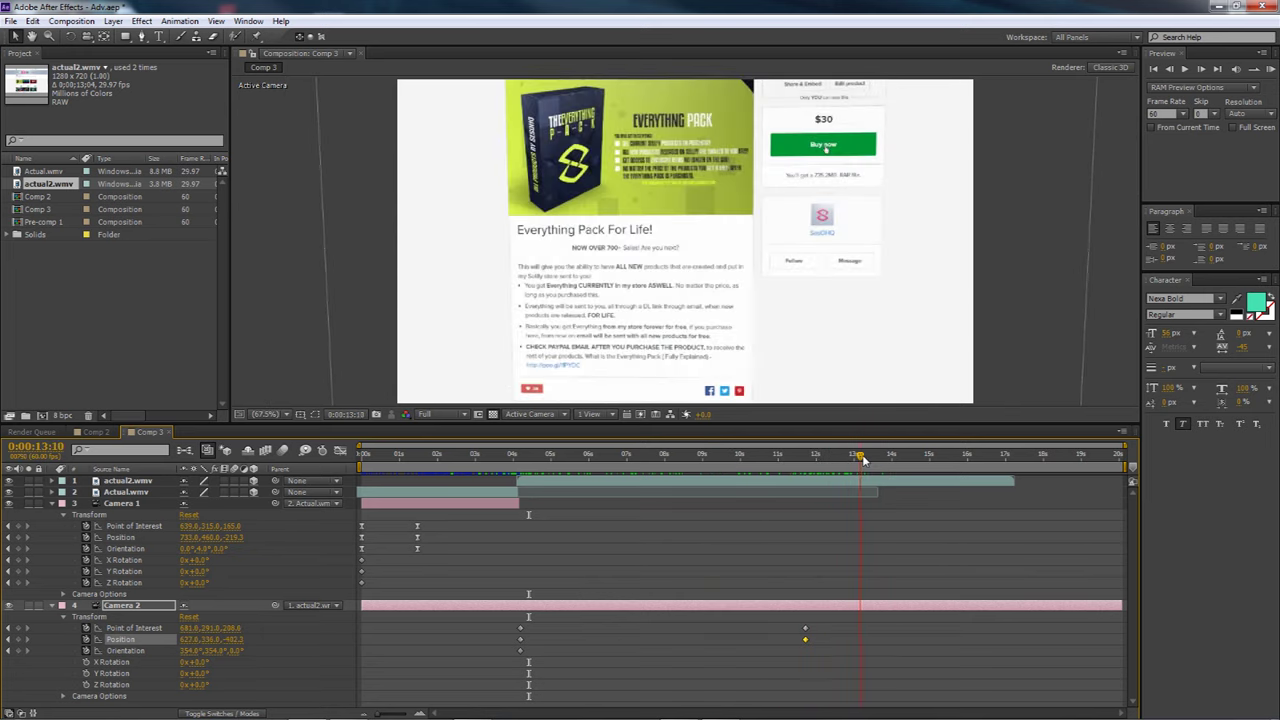
pyautogui.click(862, 481)
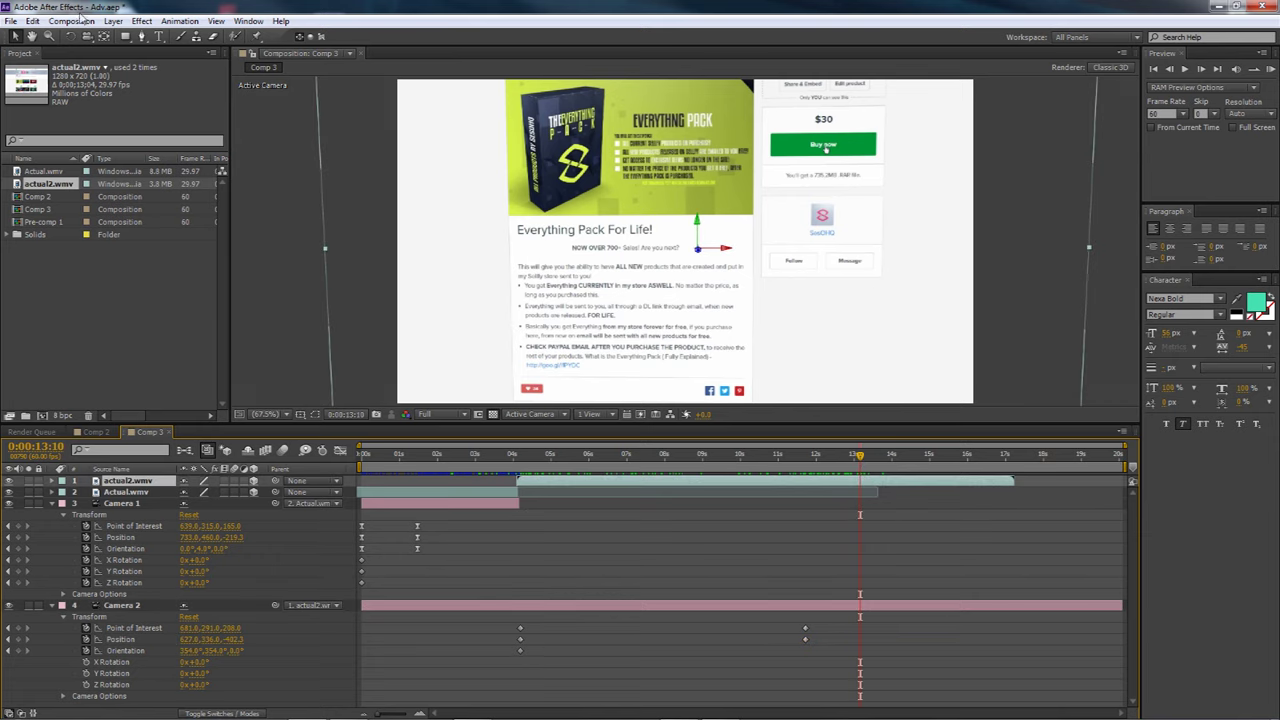
pyautogui.click(33, 21)
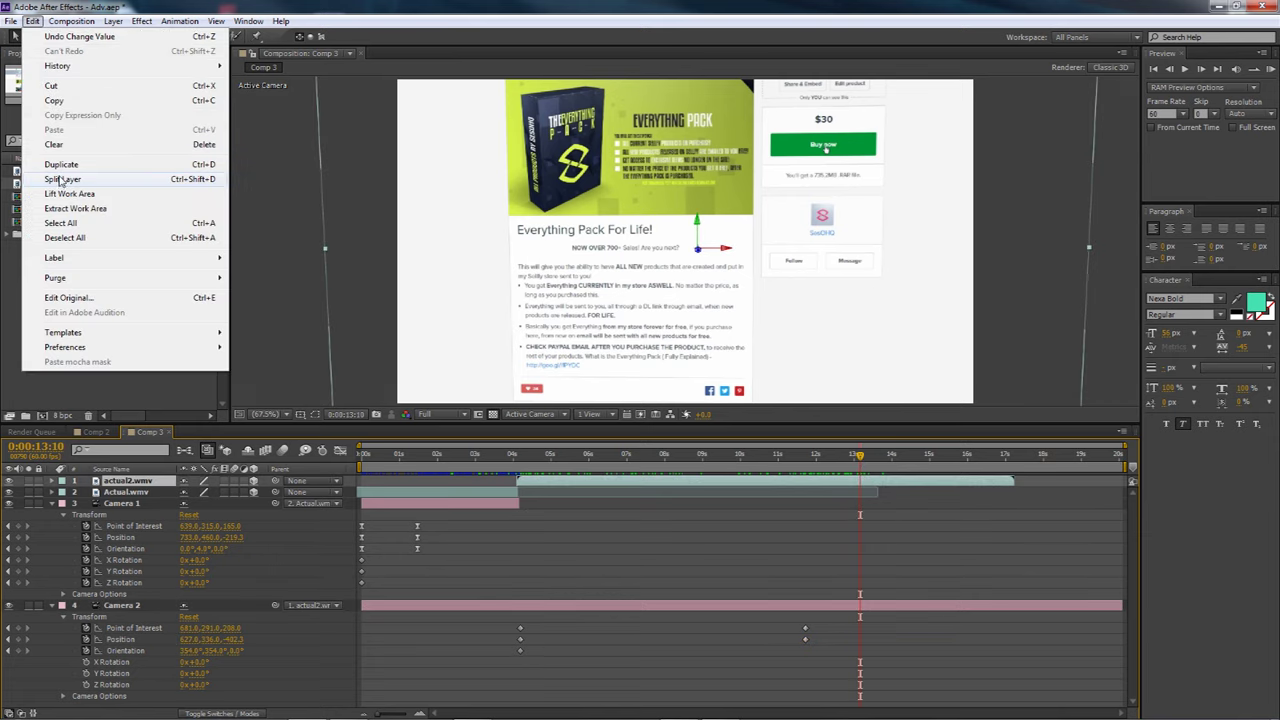
pyautogui.click(60, 179)
pyautogui.press('Delete')
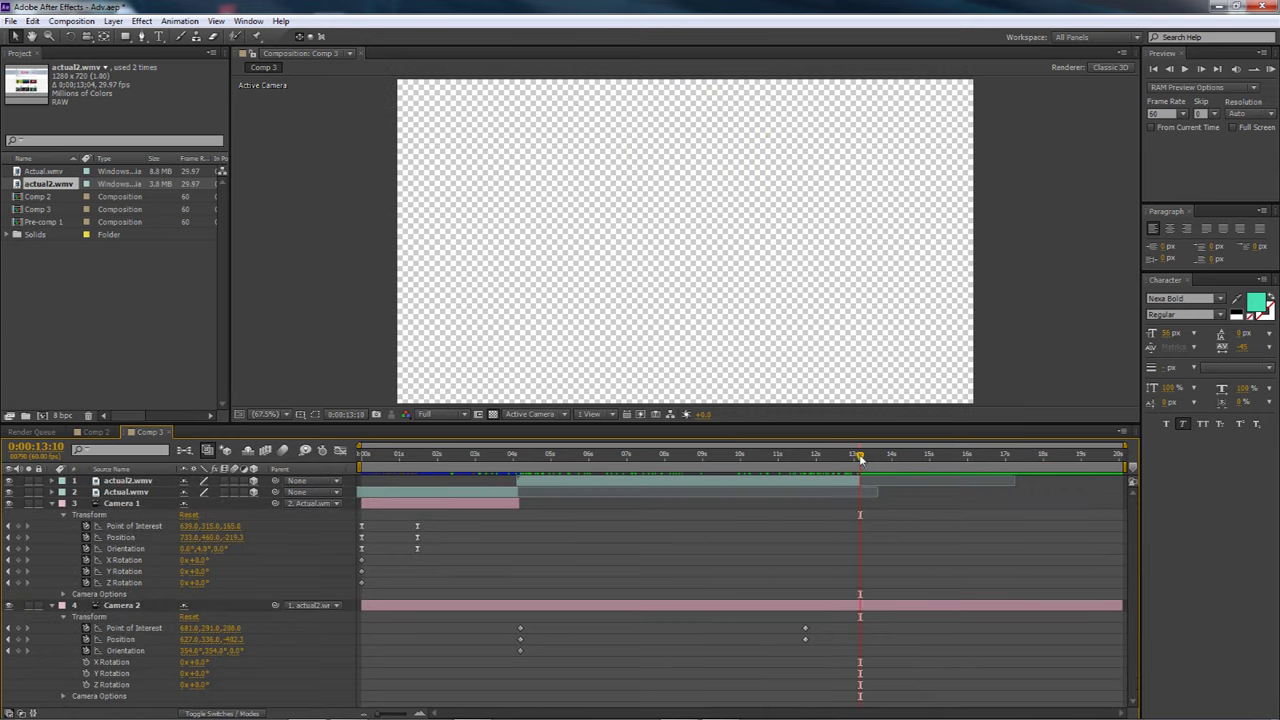
# - Apply Easy Ease to all of Camera 2's Point of Interest, Position and Orientation keyframes
pyautogui.click(854, 459)
pyautogui.moveTo(832, 461); pyautogui.dragTo(548, 463)
pyautogui.moveTo(492, 622); pyautogui.dragTo(836, 674)
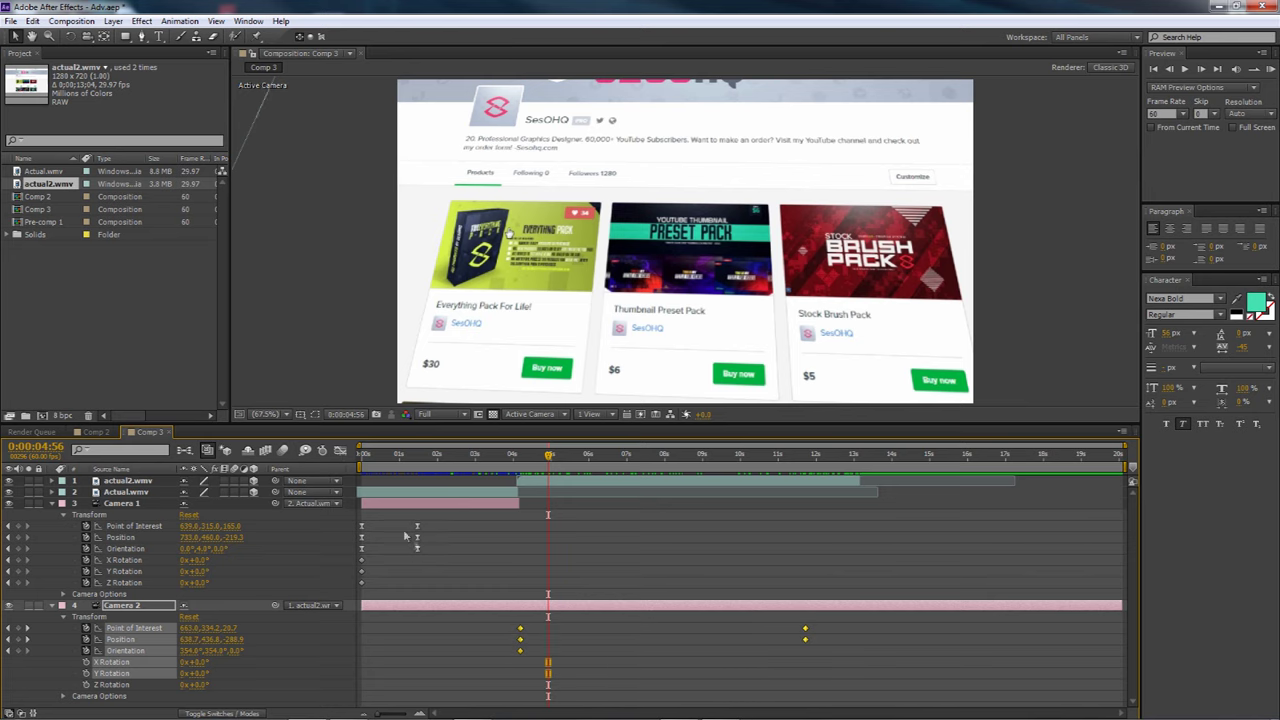
pyautogui.rightClick(520, 638)
pyautogui.moveTo(590, 697)
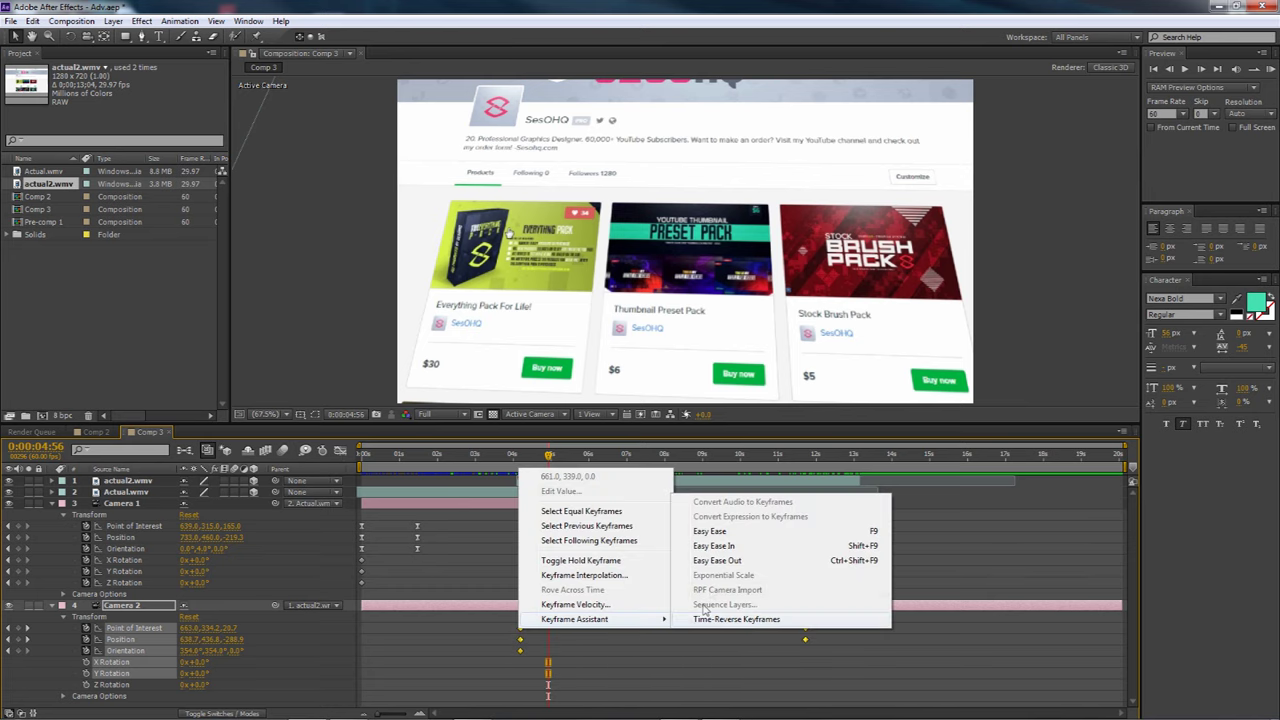
pyautogui.click(705, 530)
# - In the Graph Editor, lengthen the influence handles of Camera 2's Point of Interest and Position speed curves, and return to the keyframe view
pyautogui.click(340, 451)
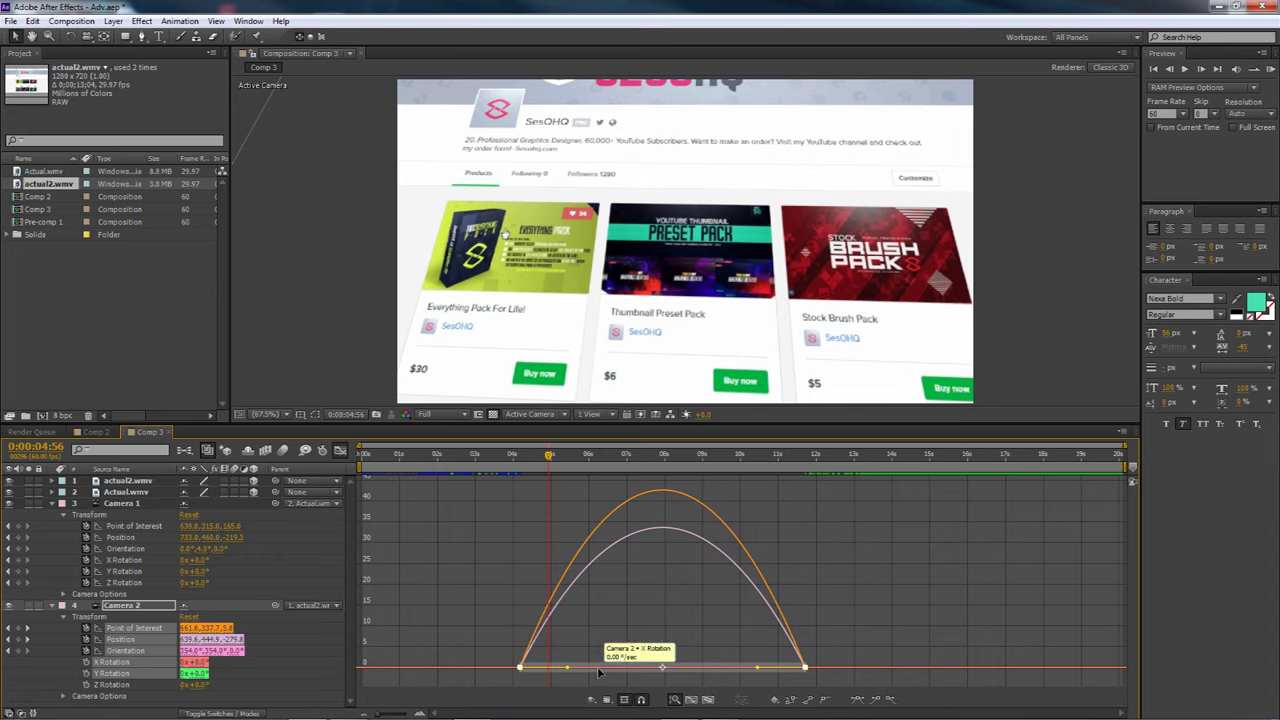
pyautogui.moveTo(568, 668); pyautogui.dragTo(606, 670)
pyautogui.moveTo(757, 668); pyautogui.dragTo(717, 668)
pyautogui.click(577, 622)
pyautogui.moveTo(563, 666); pyautogui.dragTo(605, 670)
pyautogui.moveTo(757, 668); pyautogui.dragTo(732, 668)
pyautogui.click(340, 450)
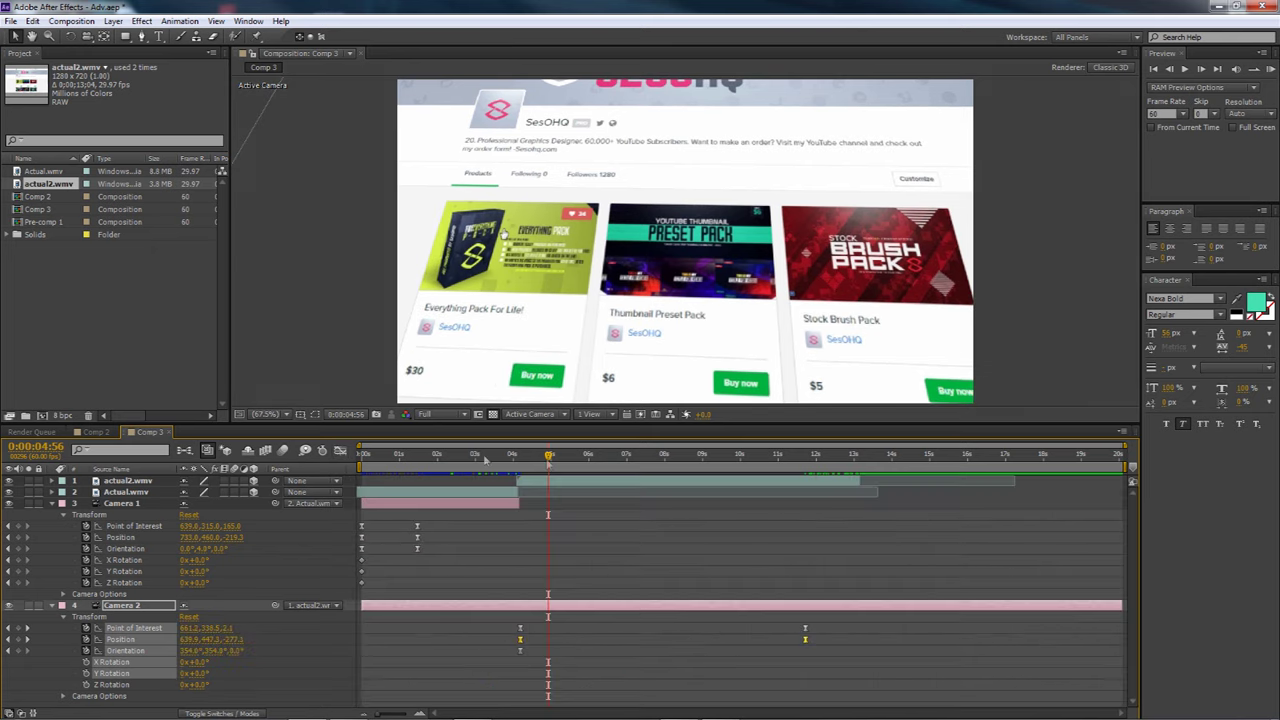
# - Review Camera 2's move across the Comp 3 timeline and compare it with Comp 2 through to its end
pyautogui.moveTo(557, 455); pyautogui.dragTo(827, 458)
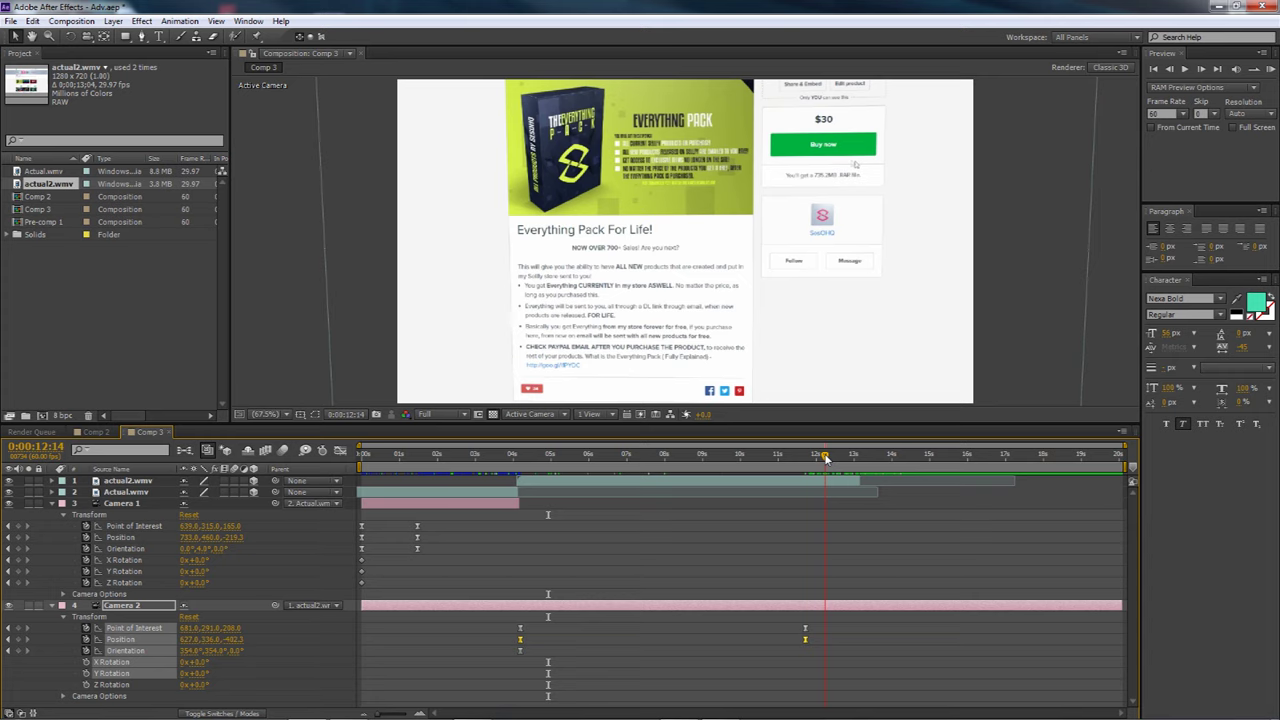
pyautogui.moveTo(814, 458); pyautogui.dragTo(567, 455)
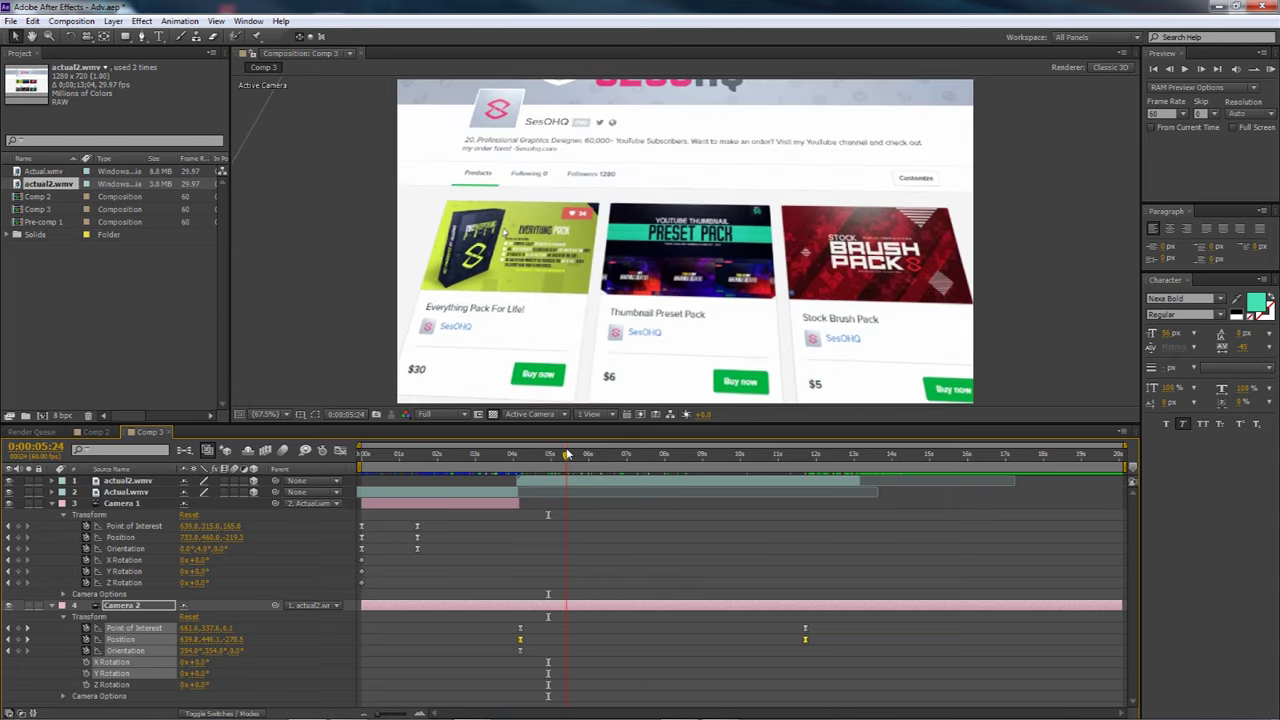
pyautogui.moveTo(567, 455); pyautogui.dragTo(357, 455)
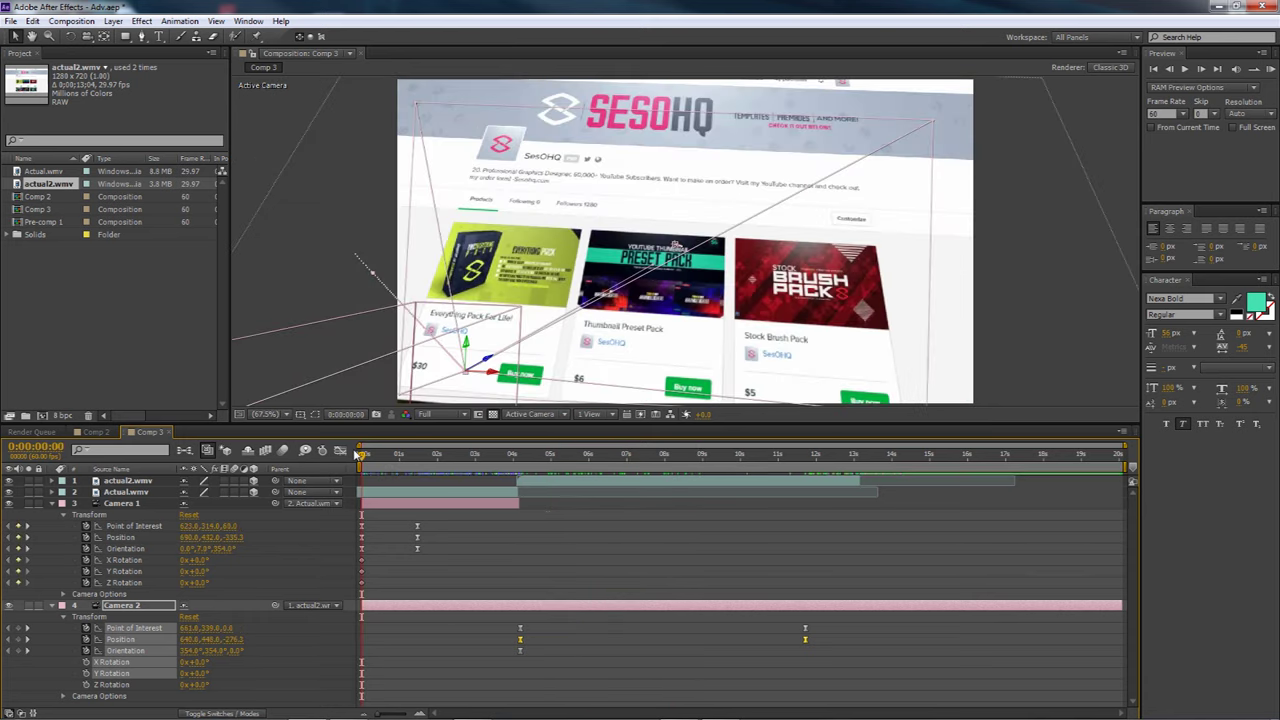
pyautogui.click(96, 432)
pyautogui.moveTo(381, 458); pyautogui.dragTo(1133, 462)
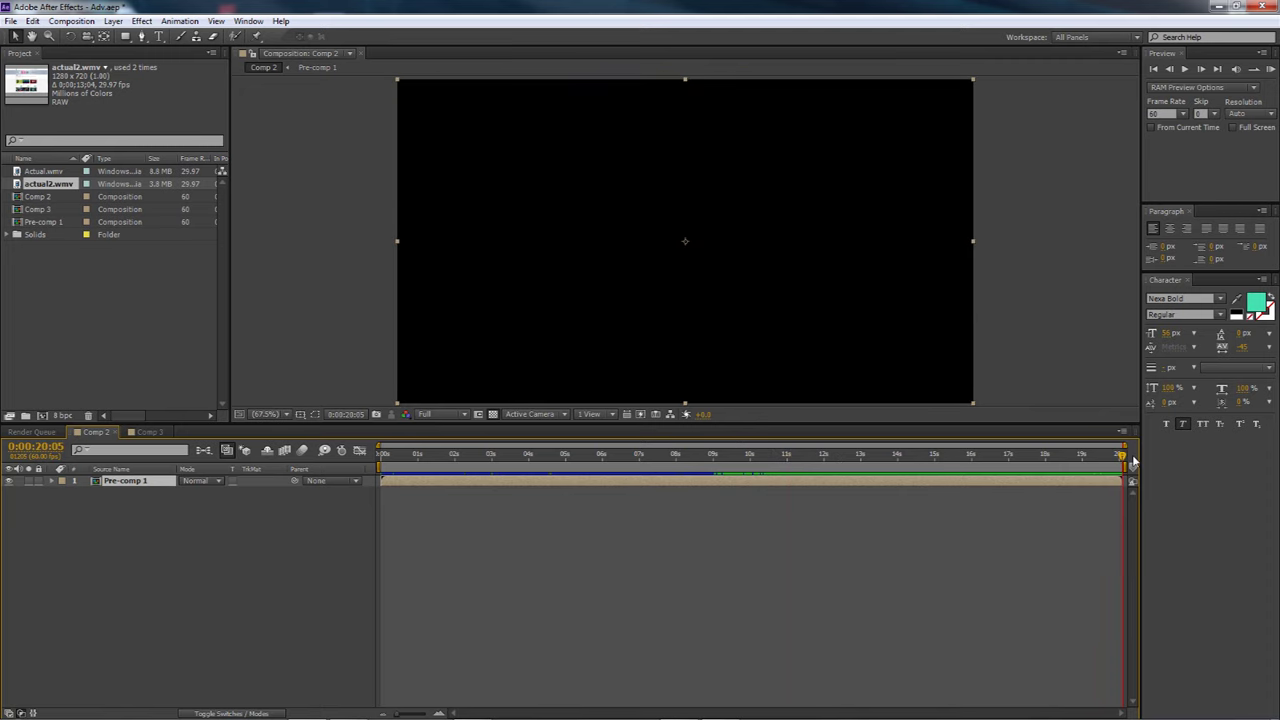
pyautogui.click(148, 432)
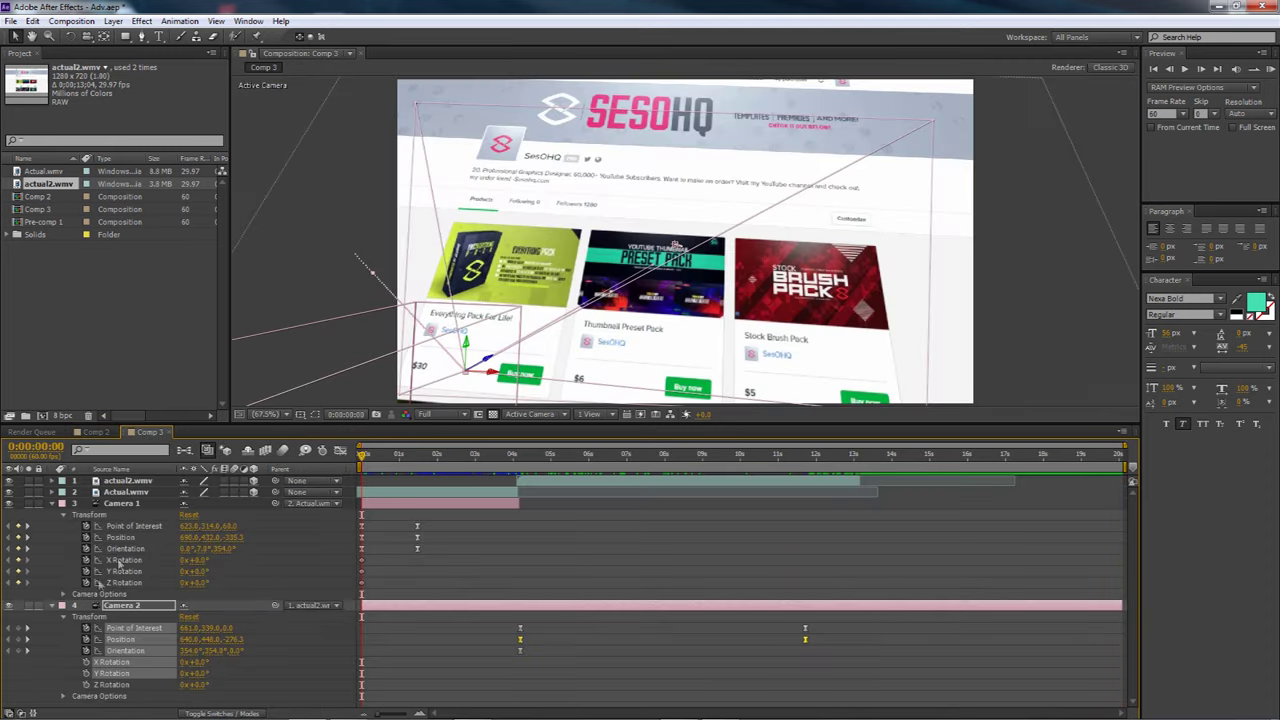
# - Collapse both cameras' properties and create a full-frame solid in colour #EEEEEE in Comp 3
pyautogui.click(54, 505)
pyautogui.click(54, 515)
pyautogui.click(117, 543)
pyautogui.rightClick(117, 544)
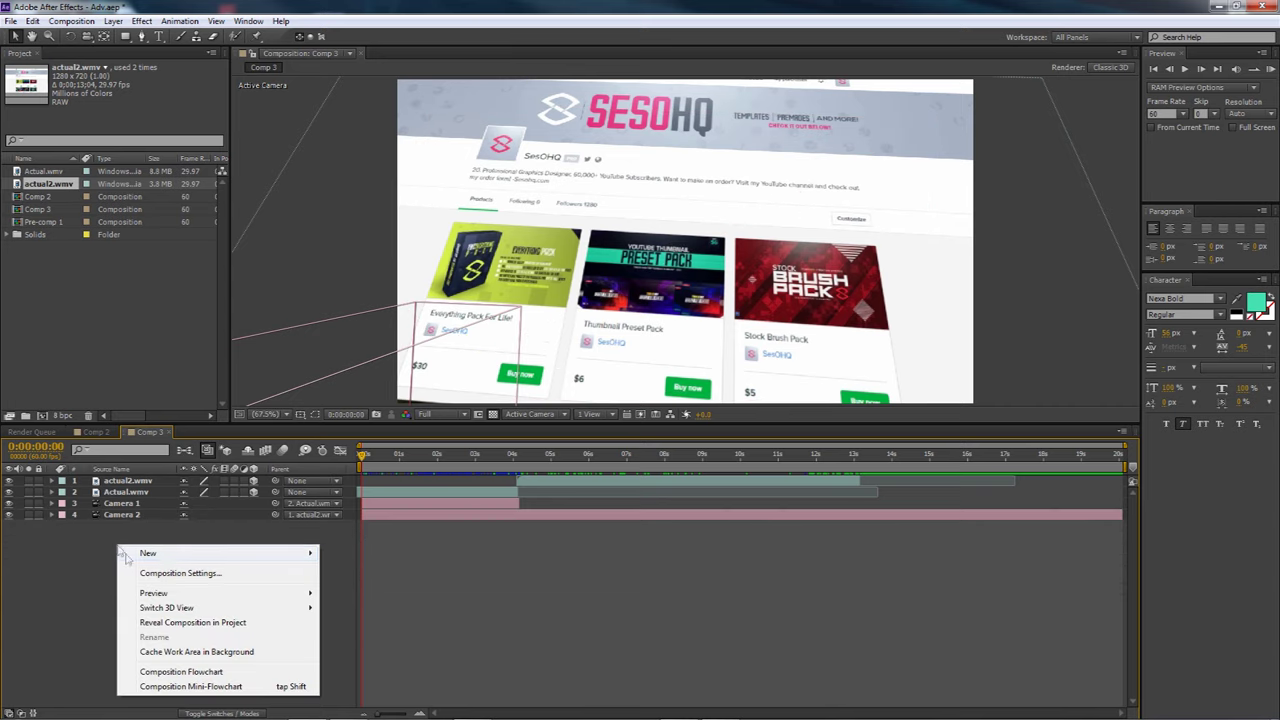
pyautogui.moveTo(166, 557)
pyautogui.click(345, 589)
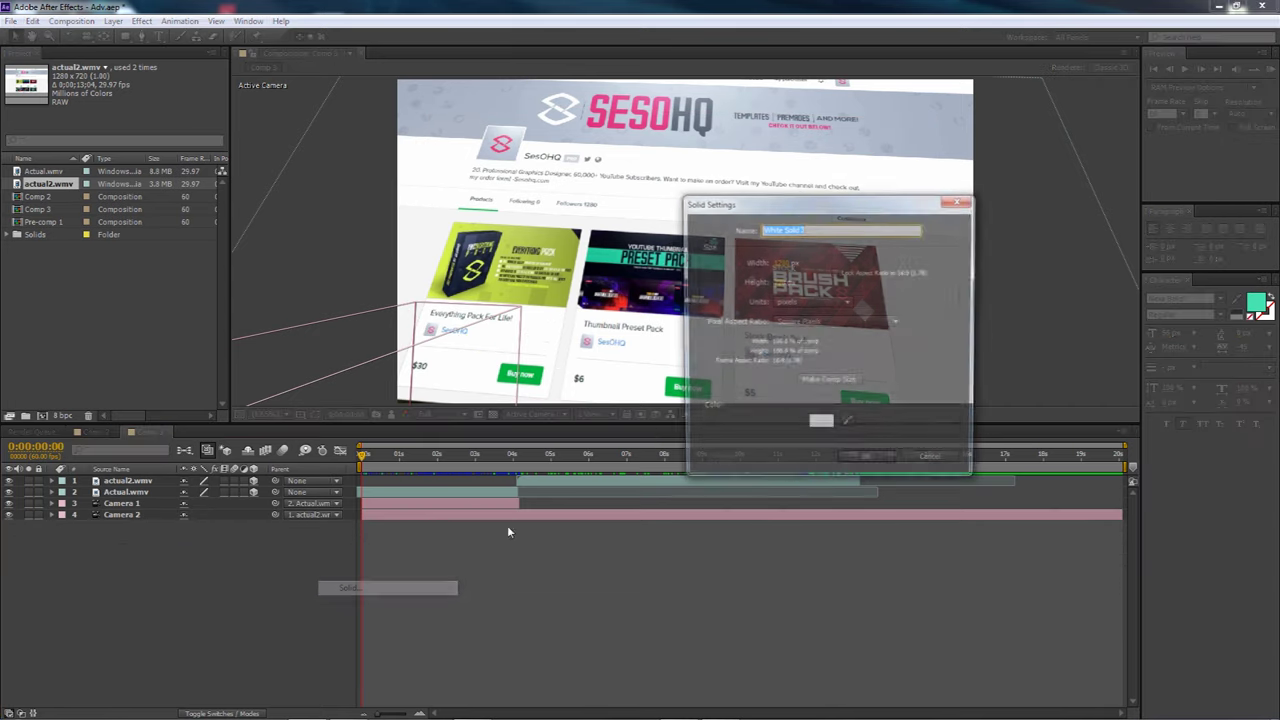
pyautogui.click(822, 425)
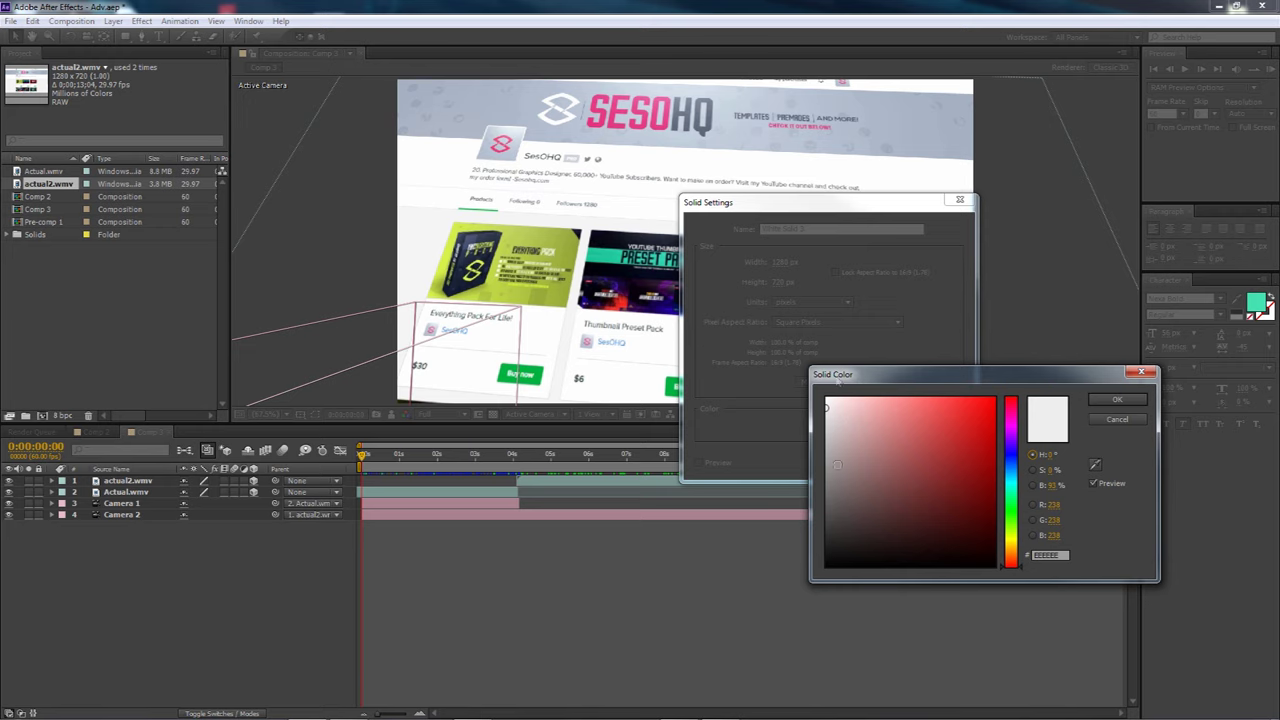
pyautogui.click(1117, 400)
pyautogui.click(869, 462)
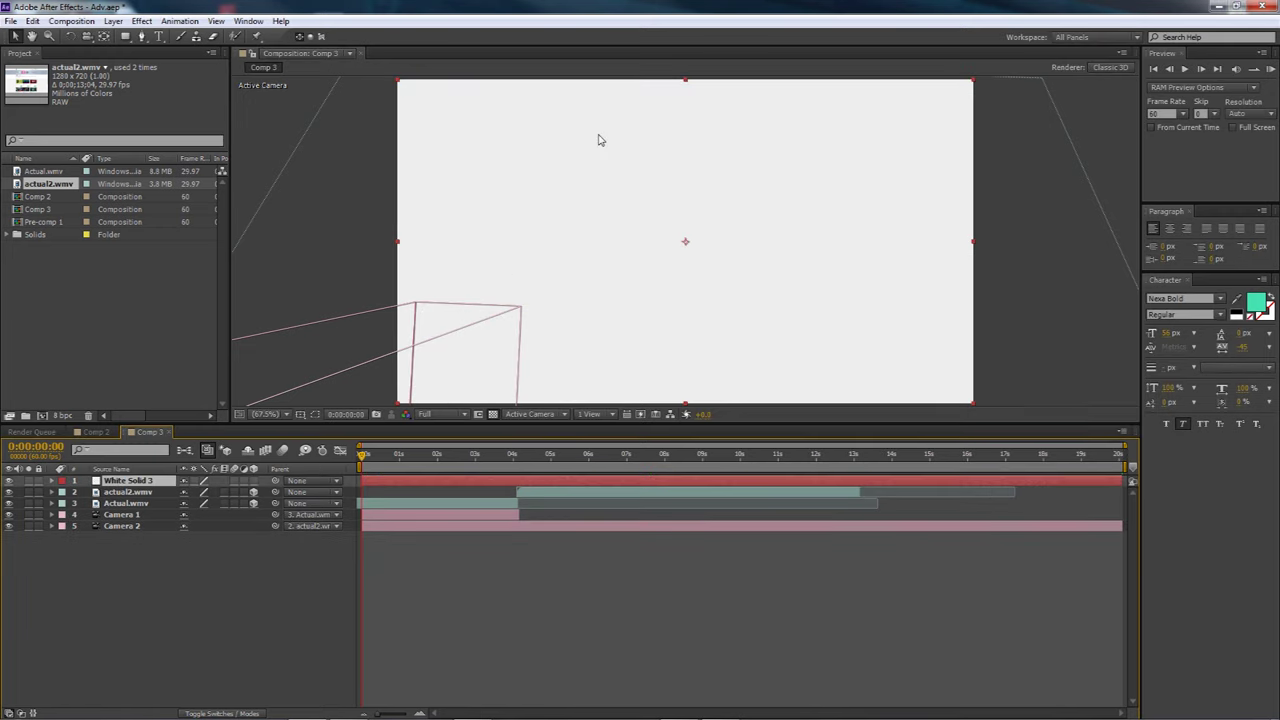
# - Add a text layer above the white solid reading SELLFY.COM/SESOHQ
pyautogui.rightClick(147, 557)
pyautogui.moveTo(290, 564)
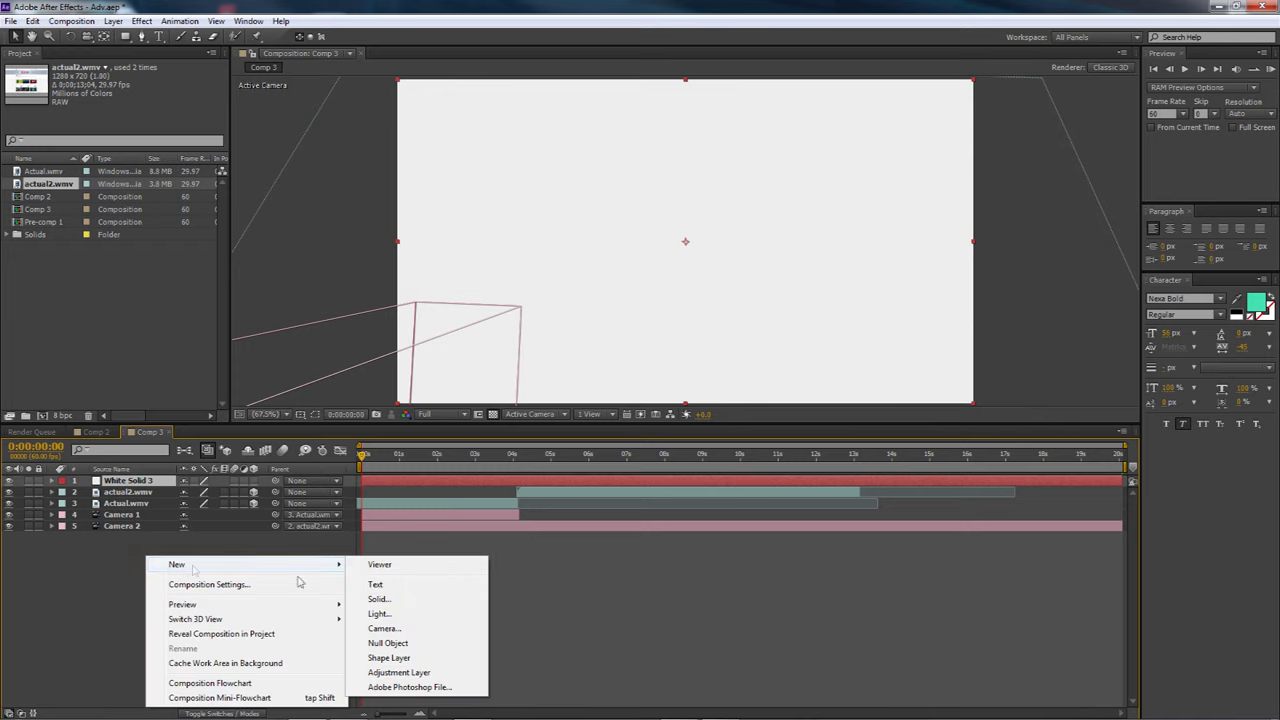
pyautogui.click(394, 588)
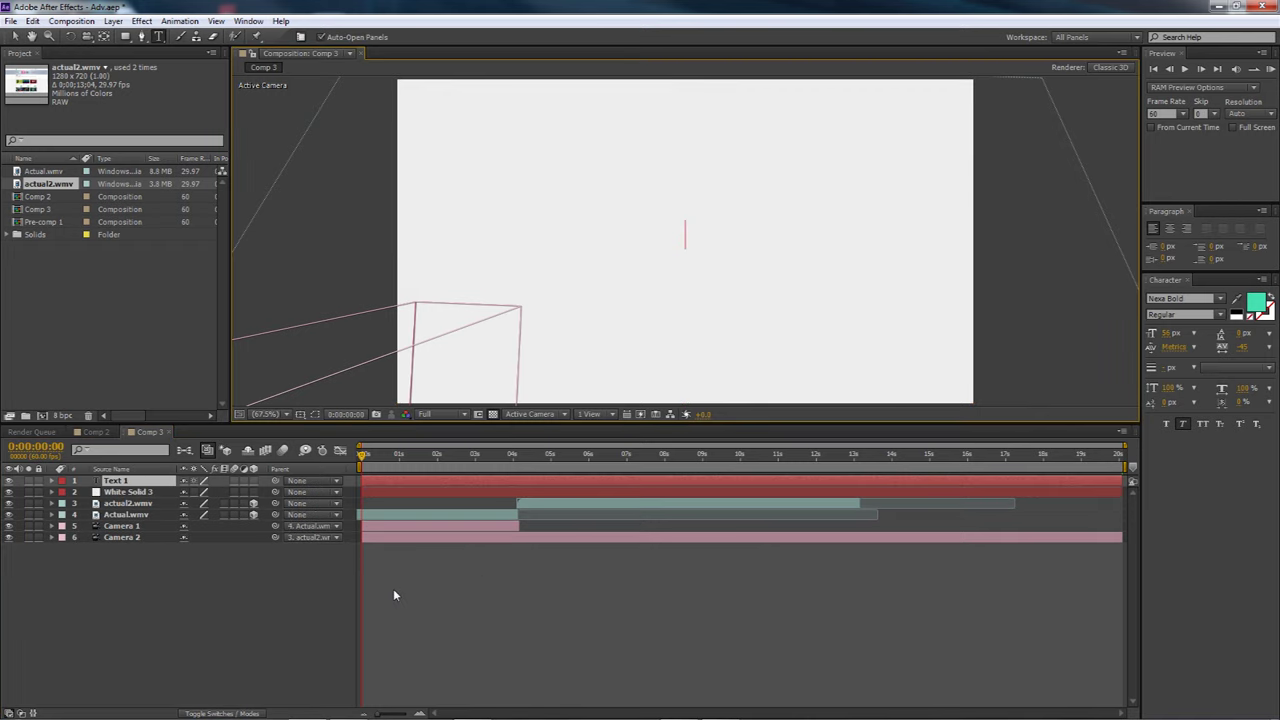
pyautogui.write('SELLFy')
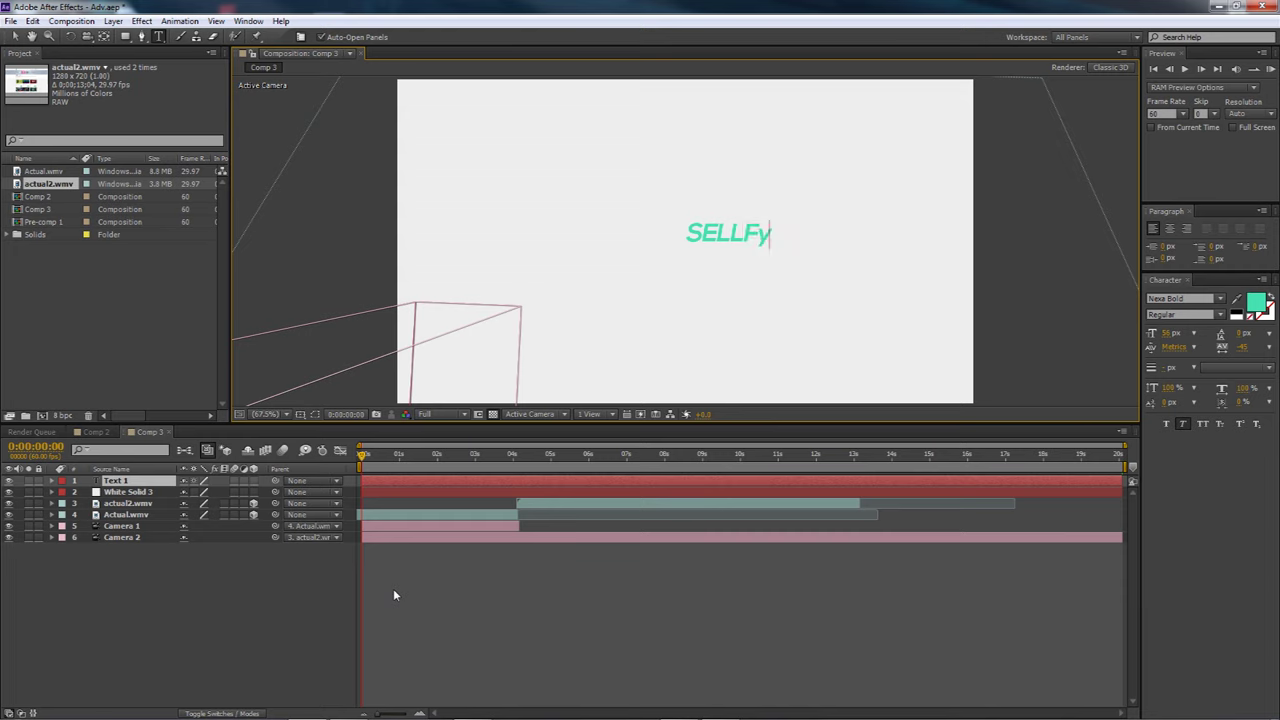
pyautogui.press('BackSpace')
pyautogui.write('Y.COM')
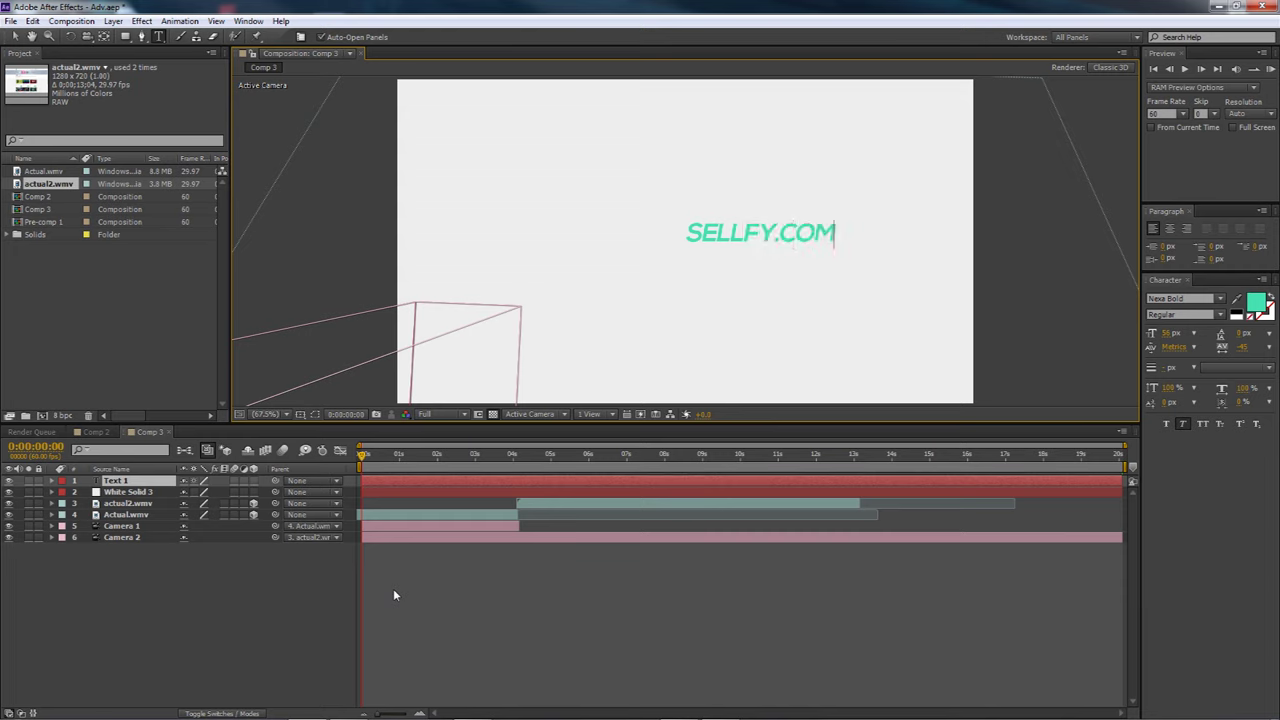
pyautogui.write('/SESOHO')
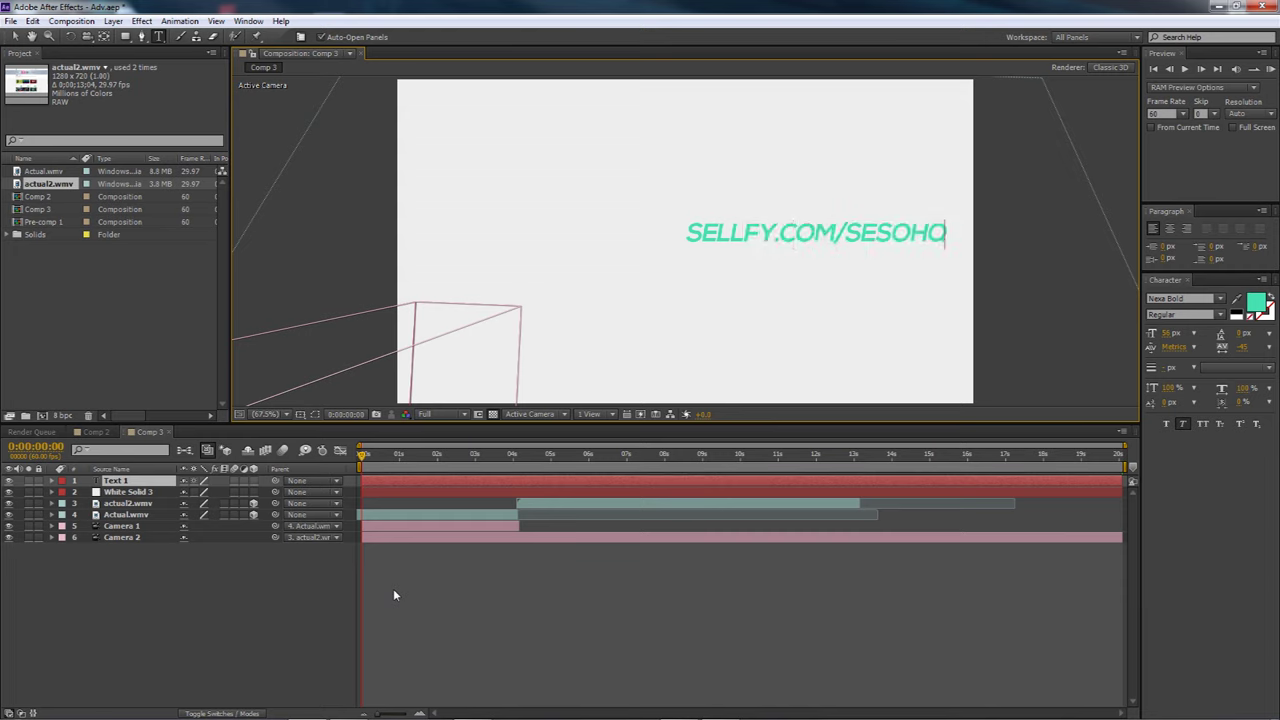
pyautogui.click(16, 37)
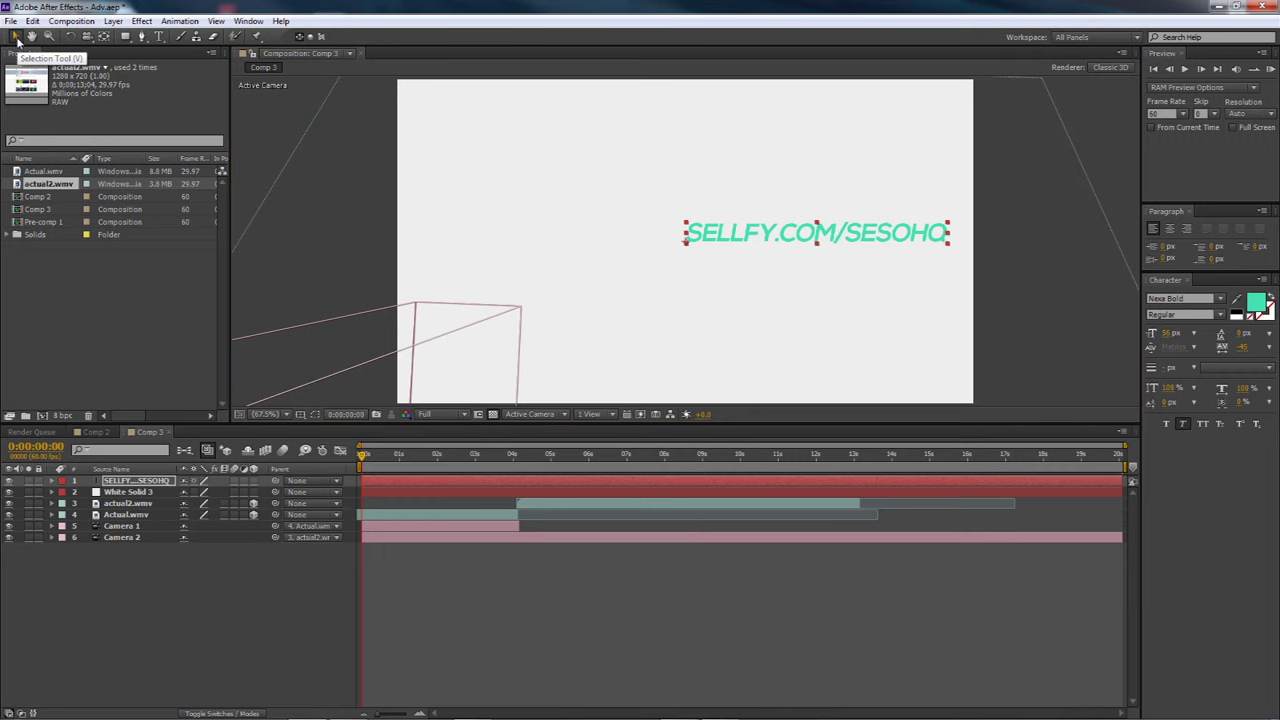
# - Try to centre the SELLFY.COM/SESOHQ text by moving it against a temporary grid and switching its paragraph alignment
pyautogui.click(300, 415)
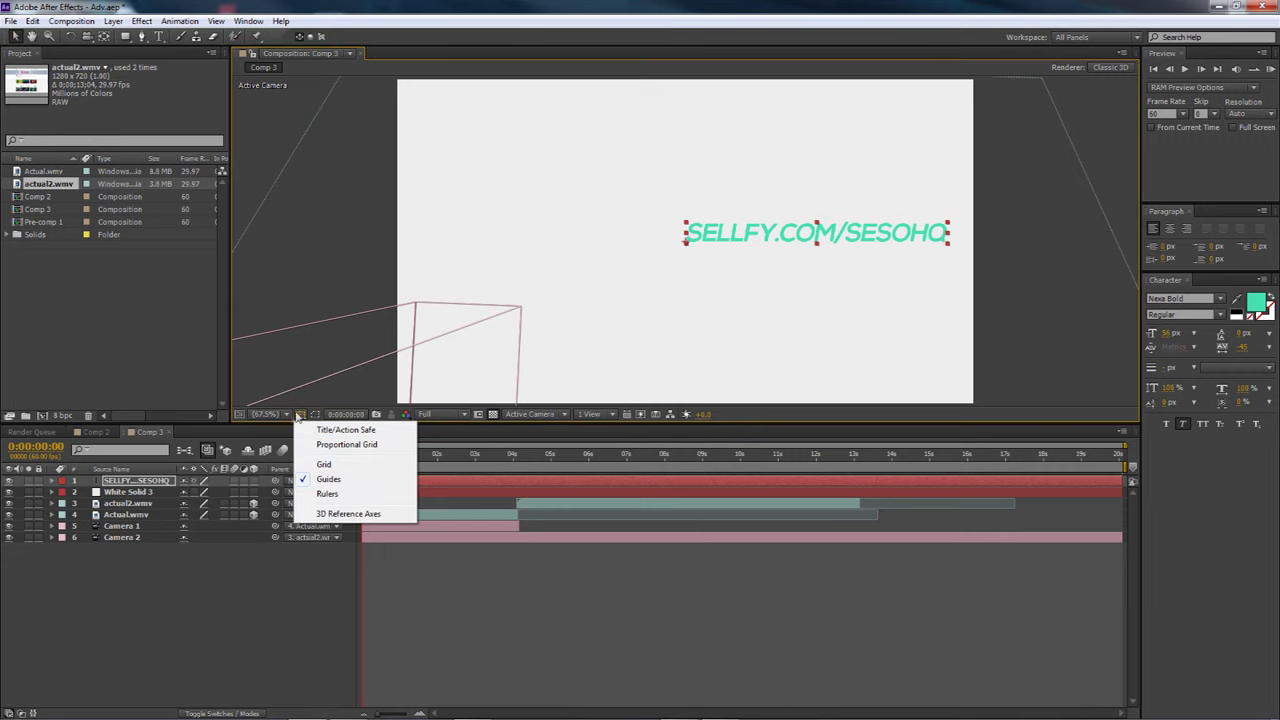
pyautogui.click(326, 464)
pyautogui.moveTo(743, 228); pyautogui.dragTo(630, 240)
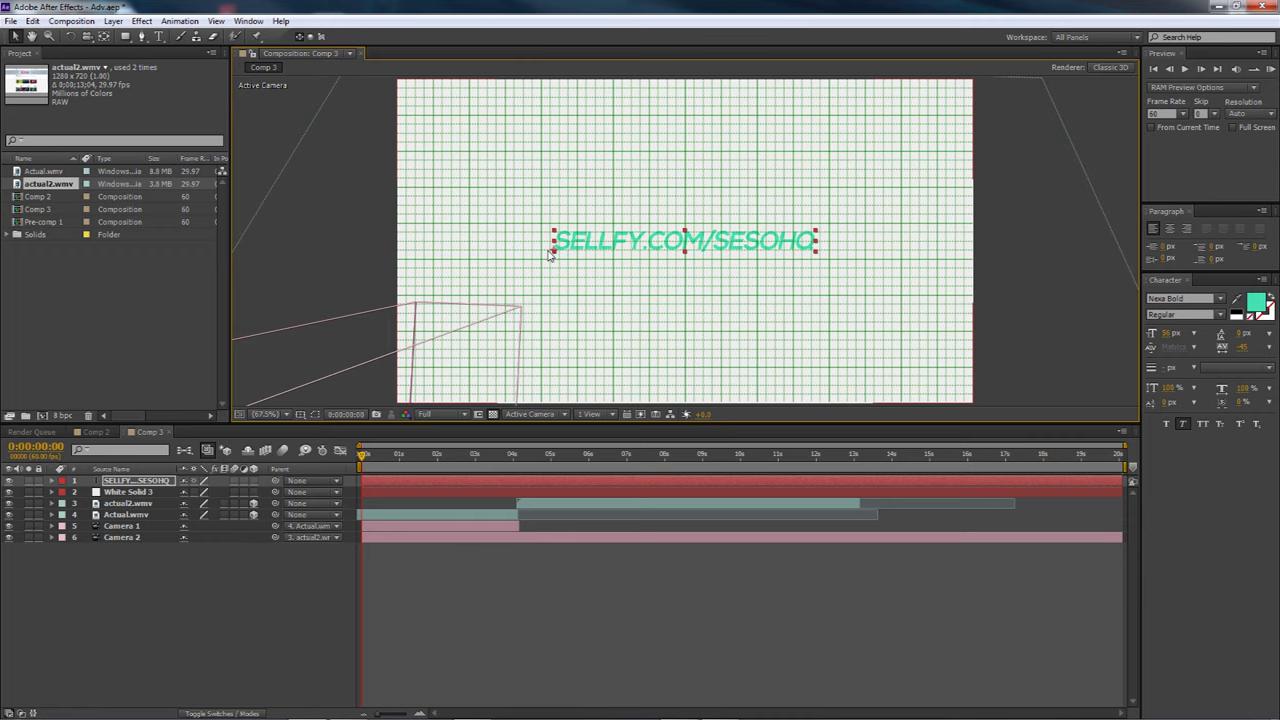
pyautogui.click(1169, 229)
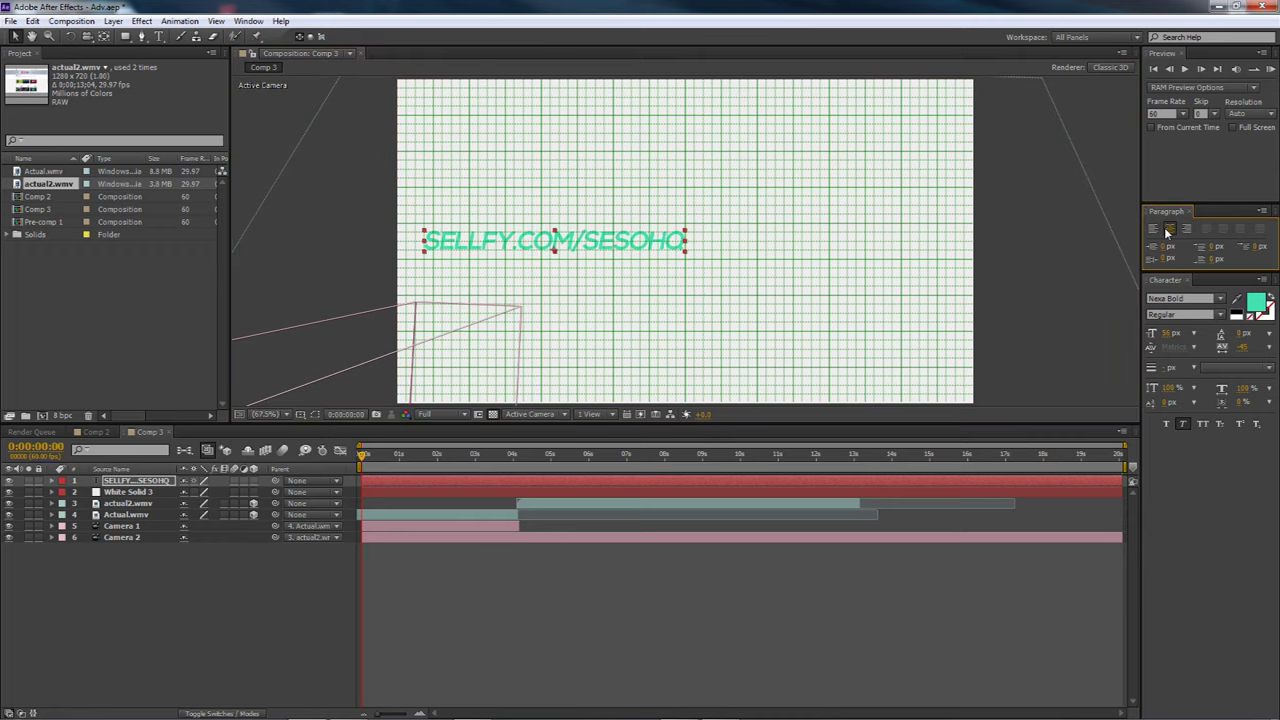
pyautogui.click(303, 414)
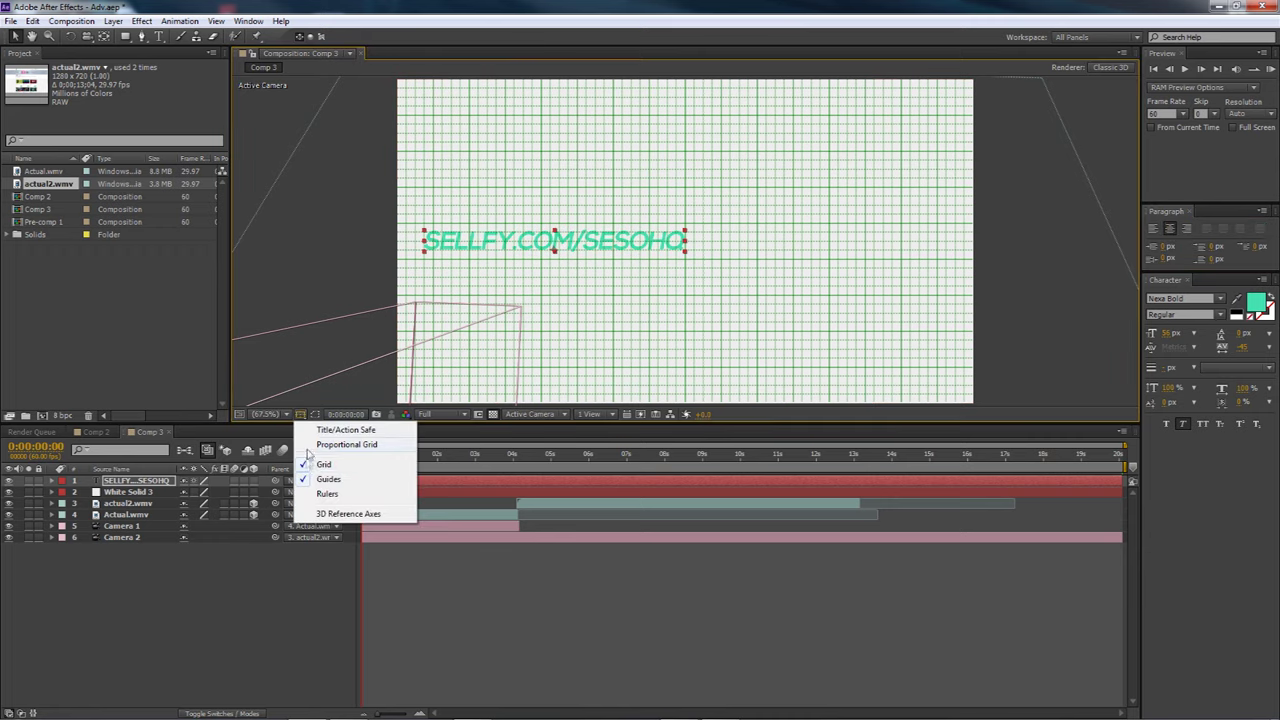
pyautogui.click(322, 463)
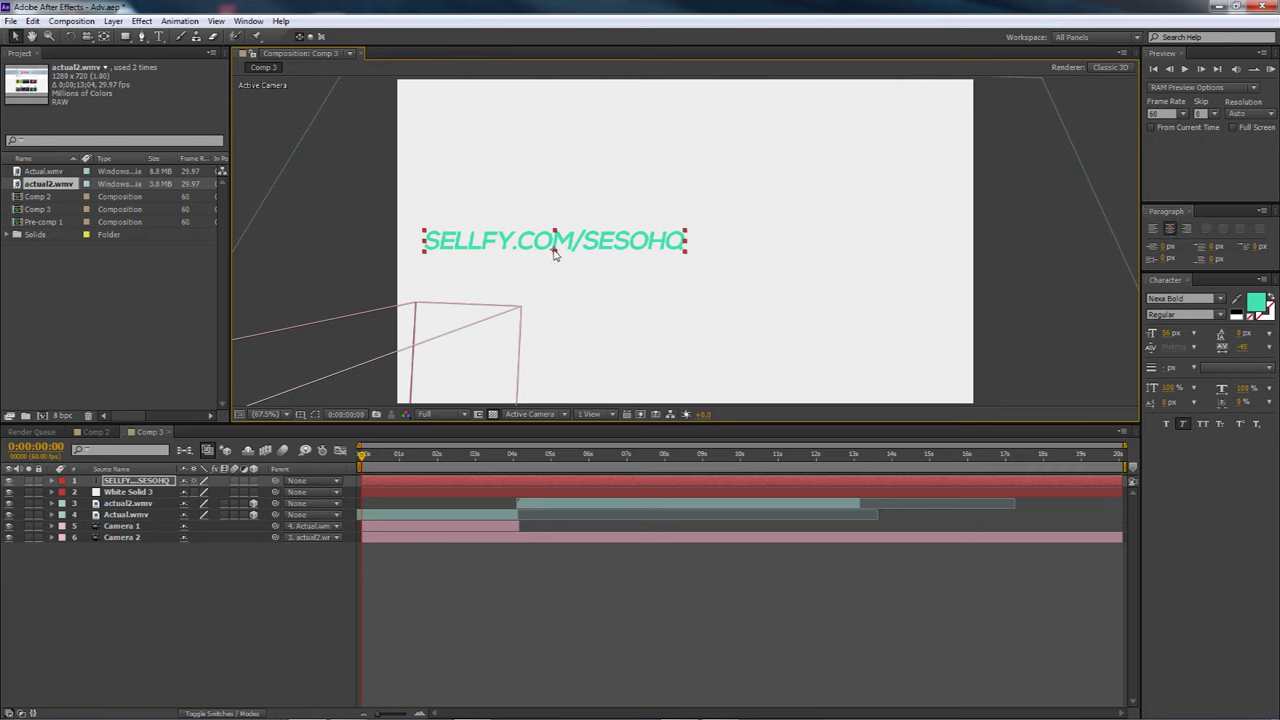
pyautogui.click(1152, 228)
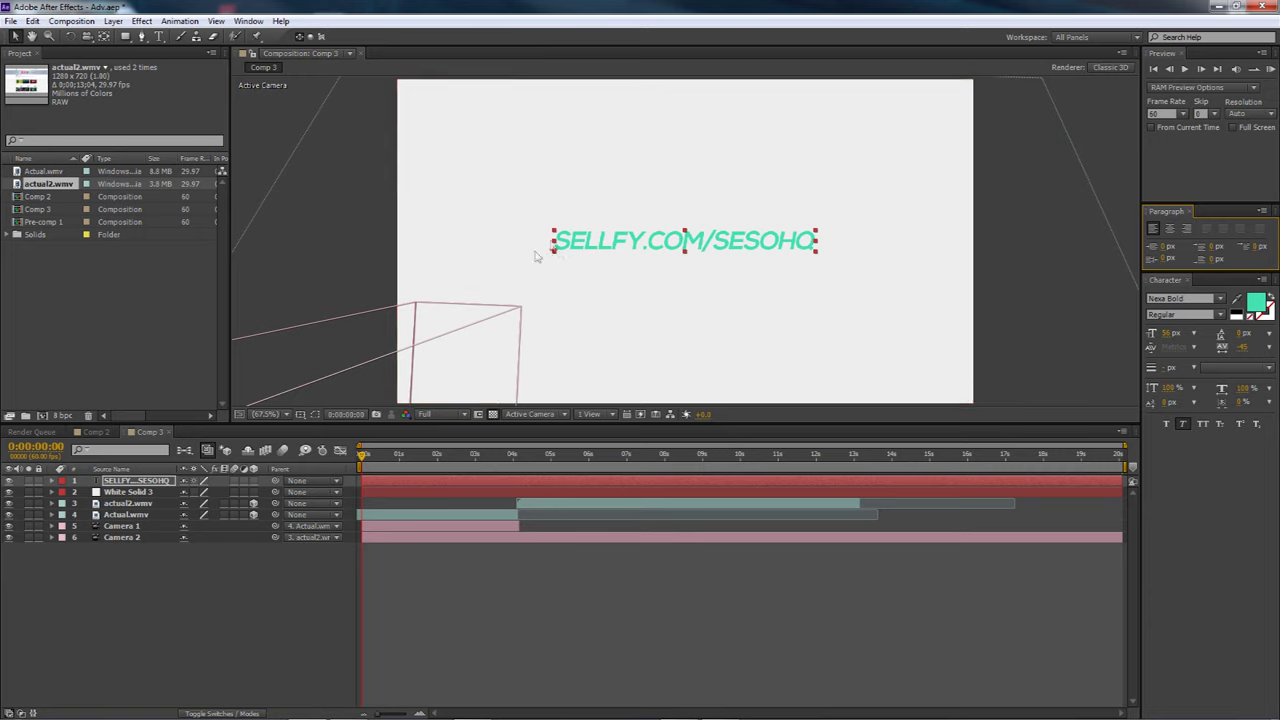
# - Centre-align the SELLFY.COM/SESOHQ text's paragraph and apply Center In View to the layer
pyautogui.click(1171, 229)
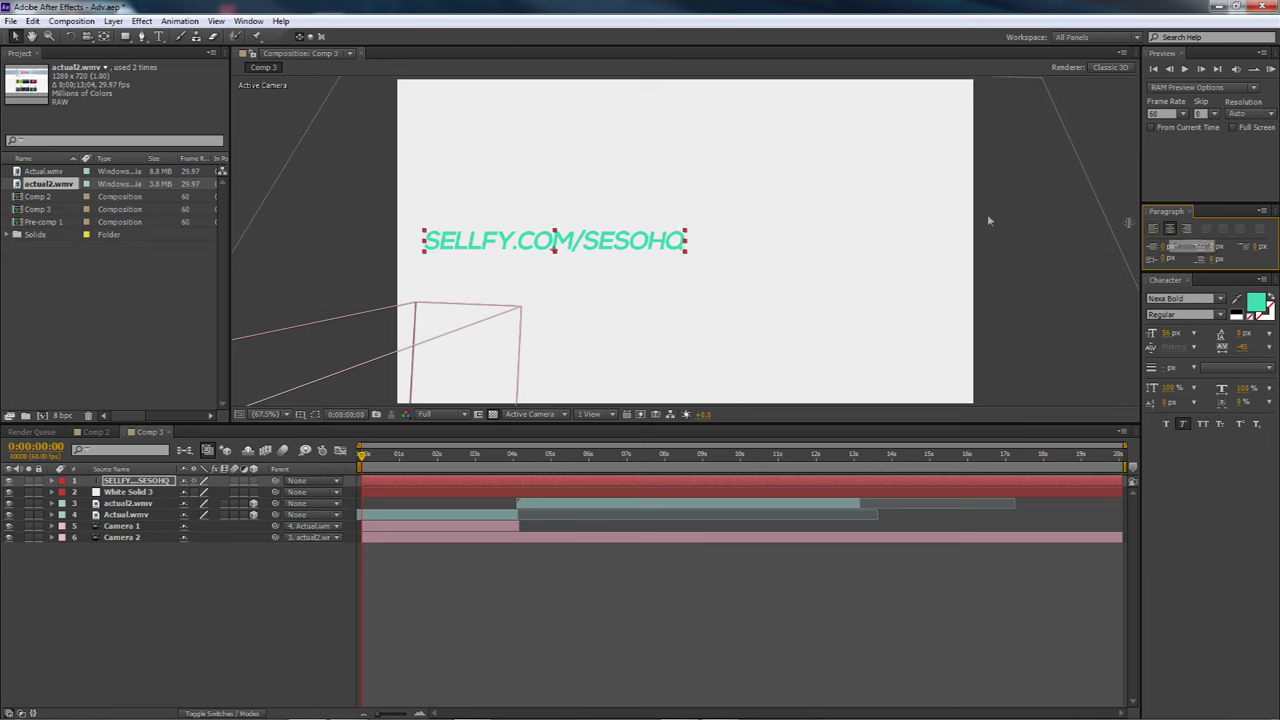
pyautogui.rightClick(603, 240)
pyautogui.moveTo(652, 276)
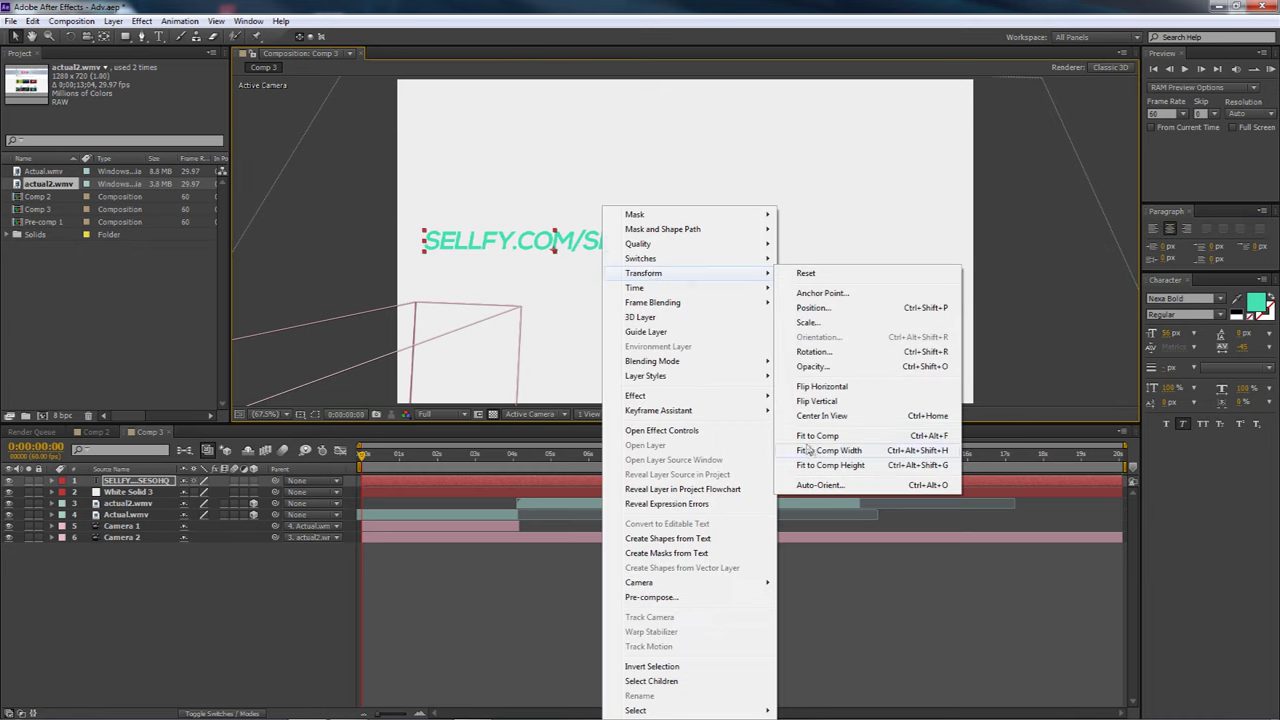
pyautogui.click(840, 416)
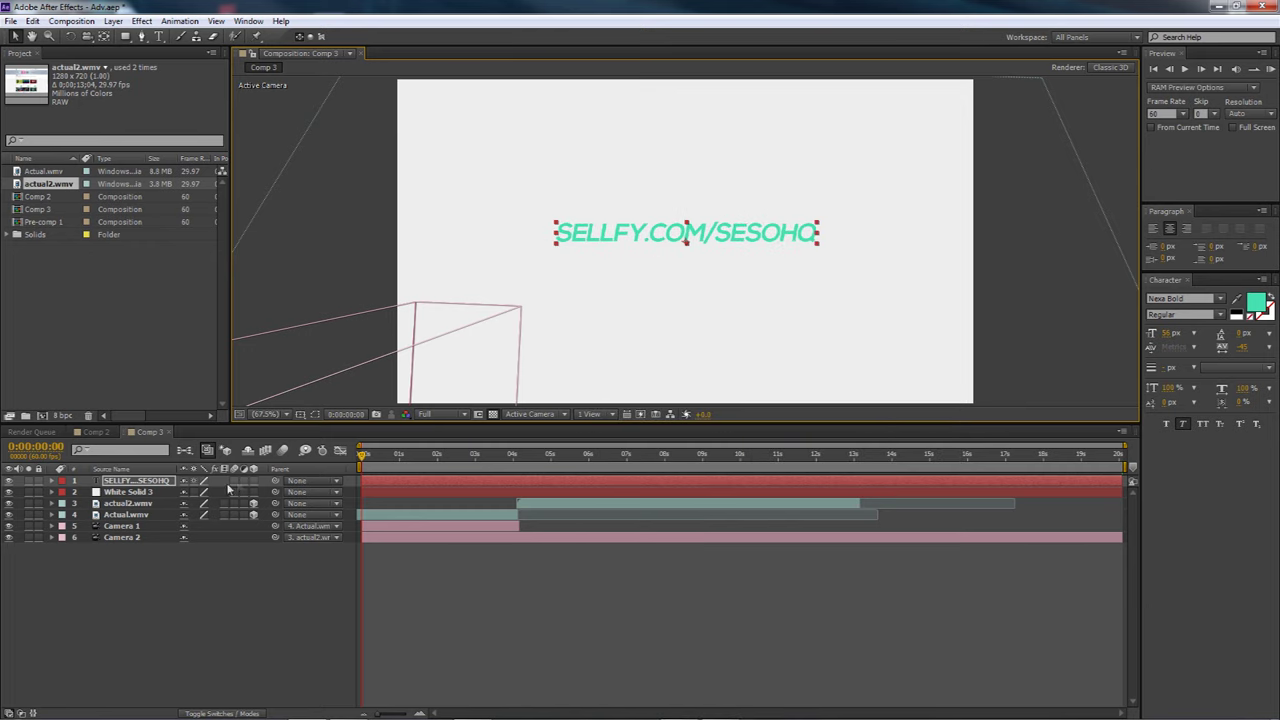
# - Set the white solid's track matte to Alpha Inverted Matte "SELLFY.COM/SESOHQ" so the text is cut out of it
pyautogui.click(134, 492)
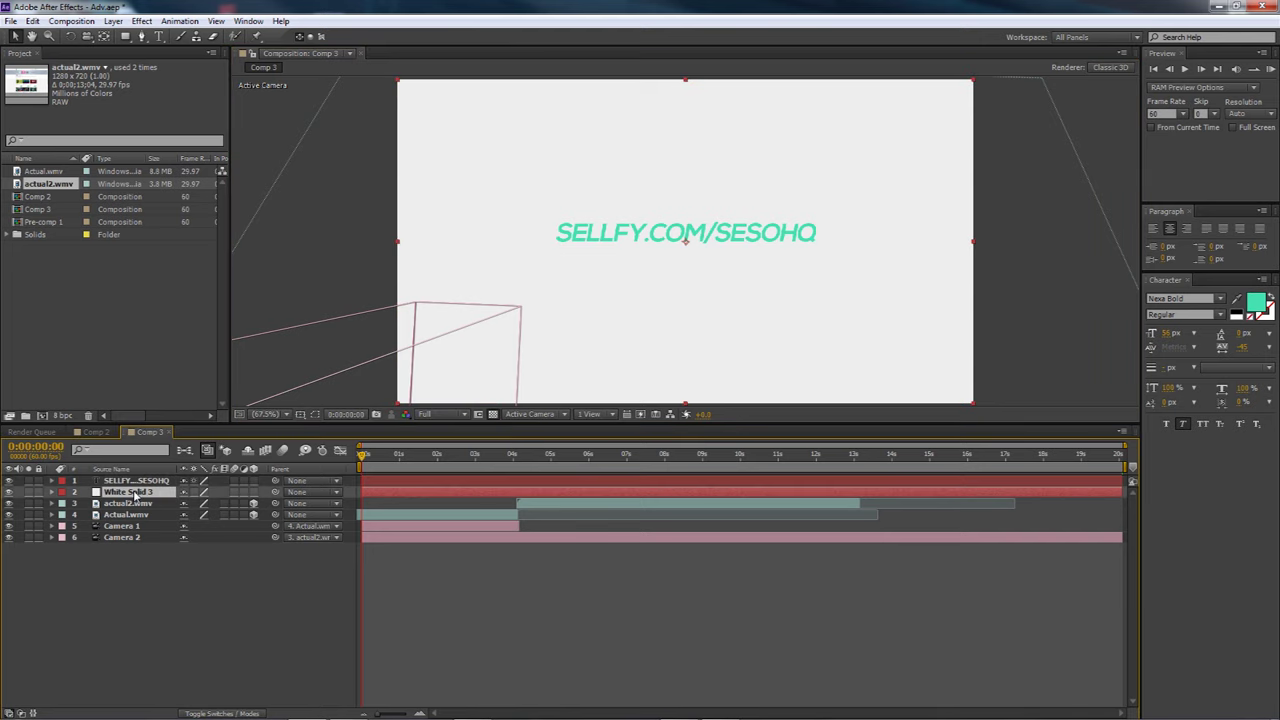
pyautogui.click(227, 714)
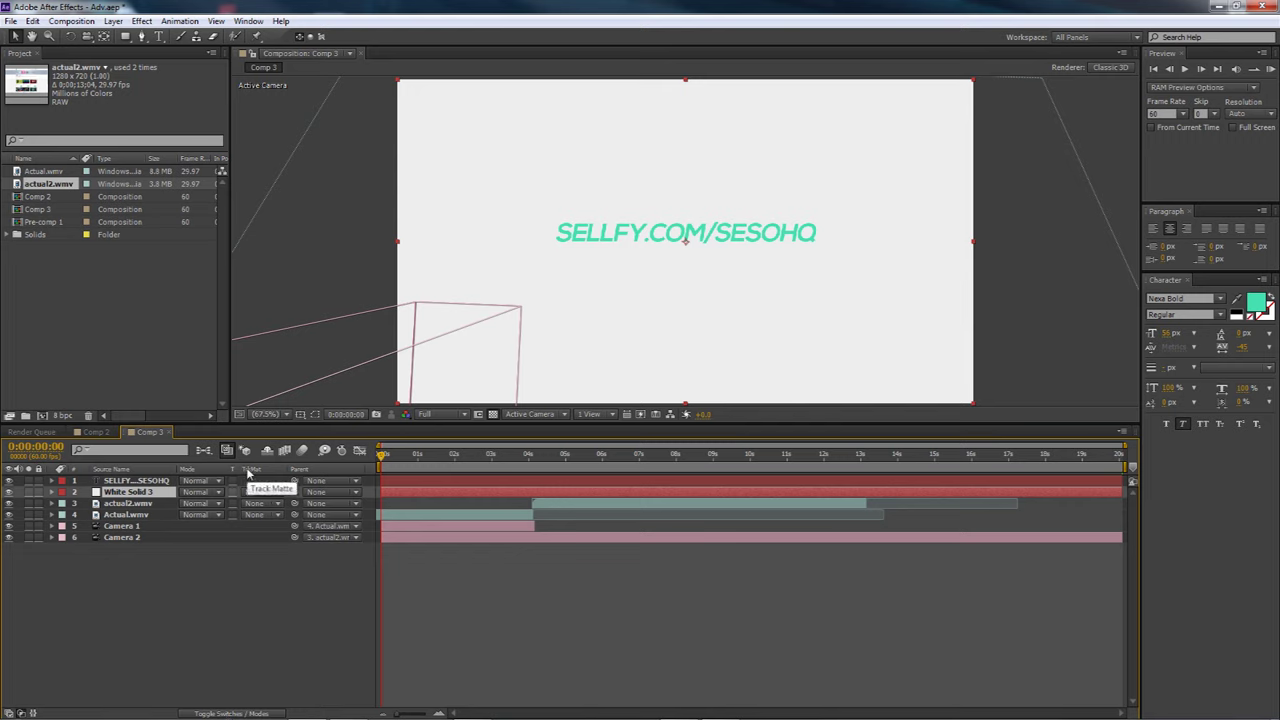
pyautogui.click(246, 712)
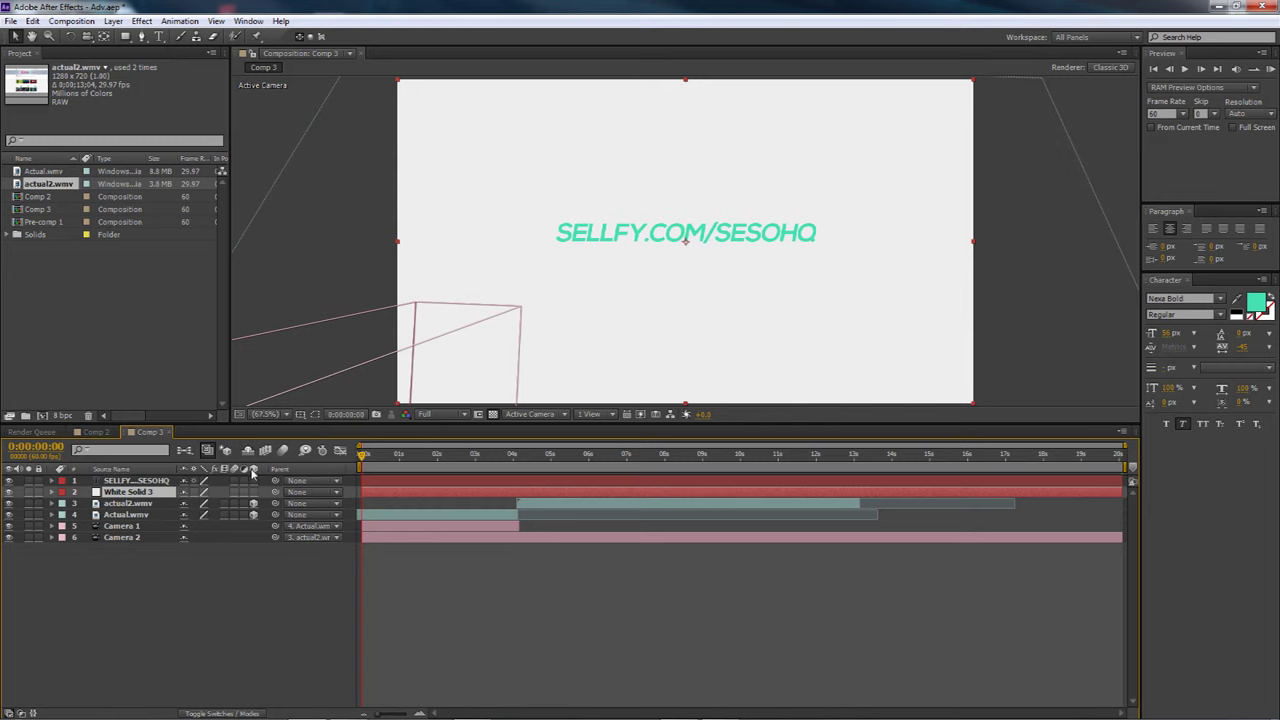
pyautogui.click(243, 713)
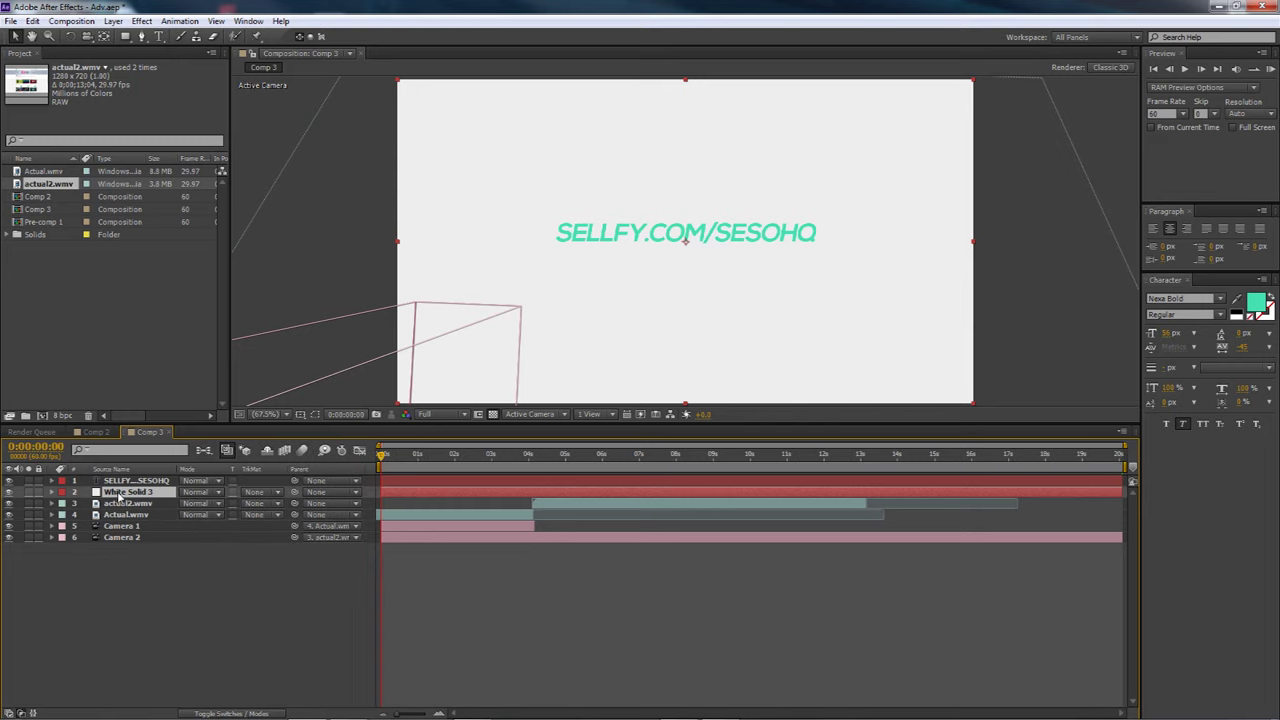
pyautogui.keyDown('shift'); pyautogui.click(126, 481); pyautogui.keyUp('shift')
pyautogui.keyDown('ctrl'); pyautogui.click(126, 482); pyautogui.keyUp('ctrl')
pyautogui.click(265, 494)
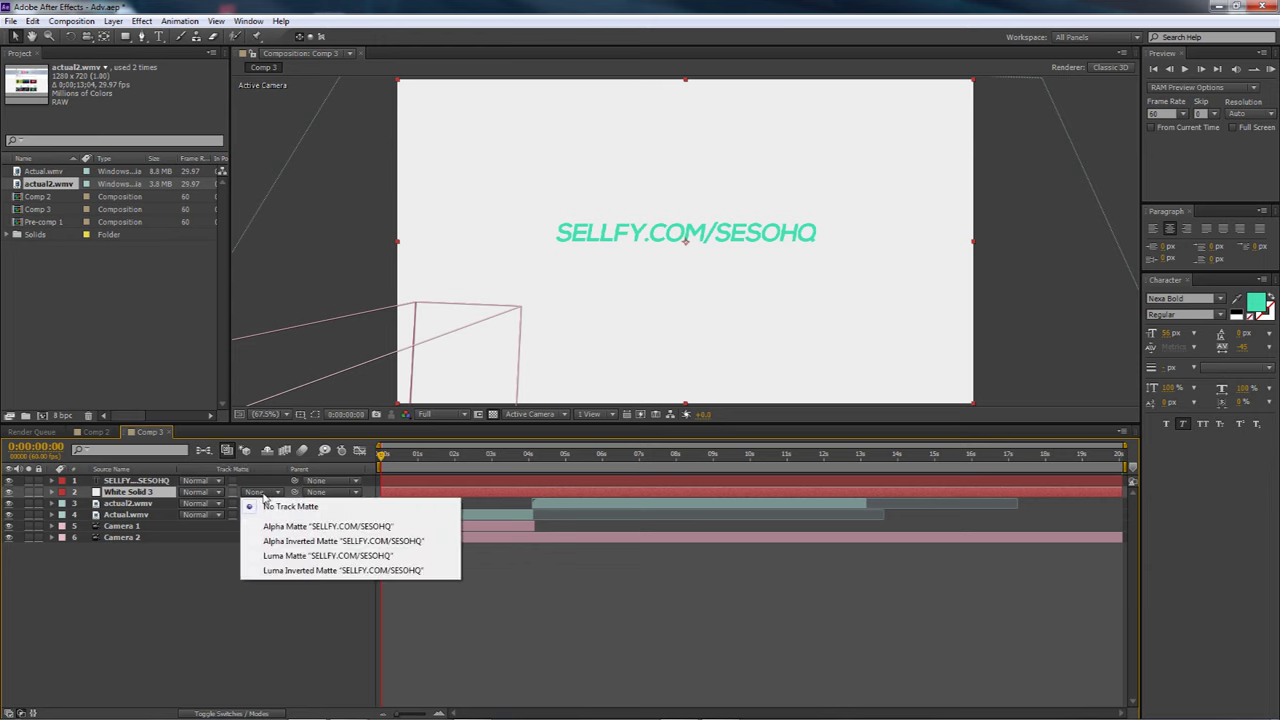
pyautogui.click(372, 543)
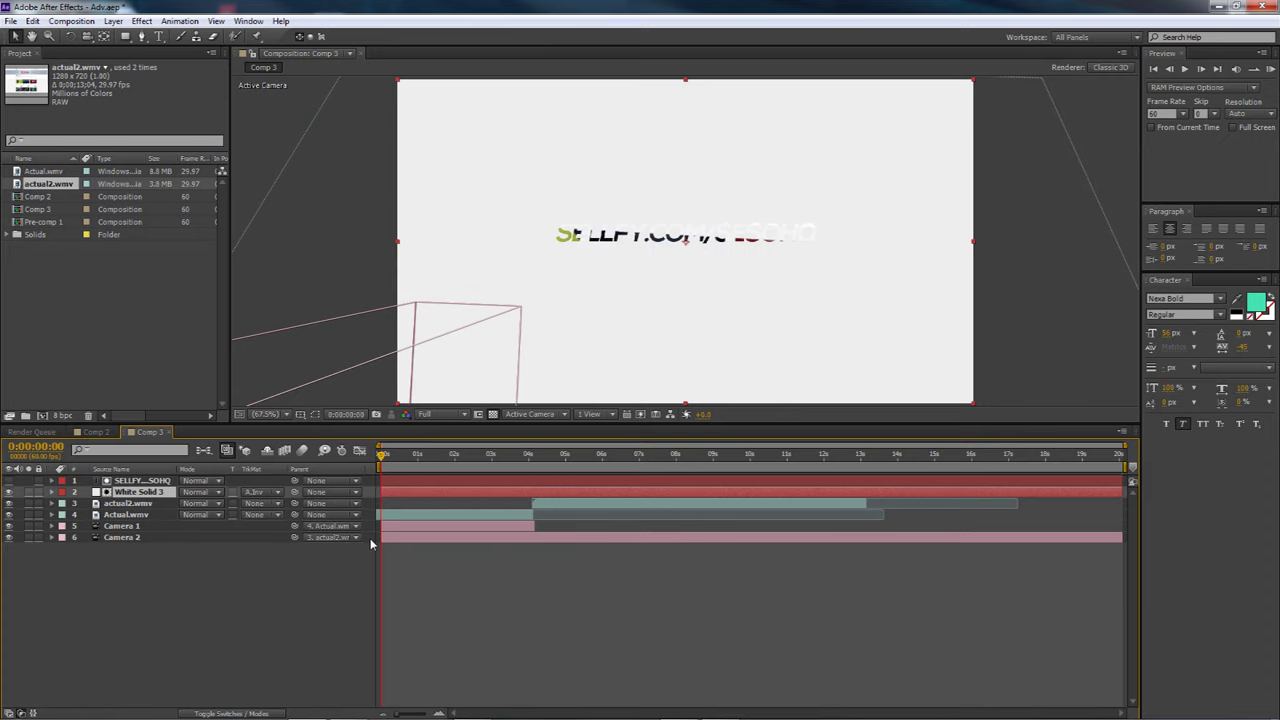
# - Preview the cut-out text over the clips and set the white solid's Opacity to 0%
pyautogui.moveTo(567, 462); pyautogui.dragTo(509, 468)
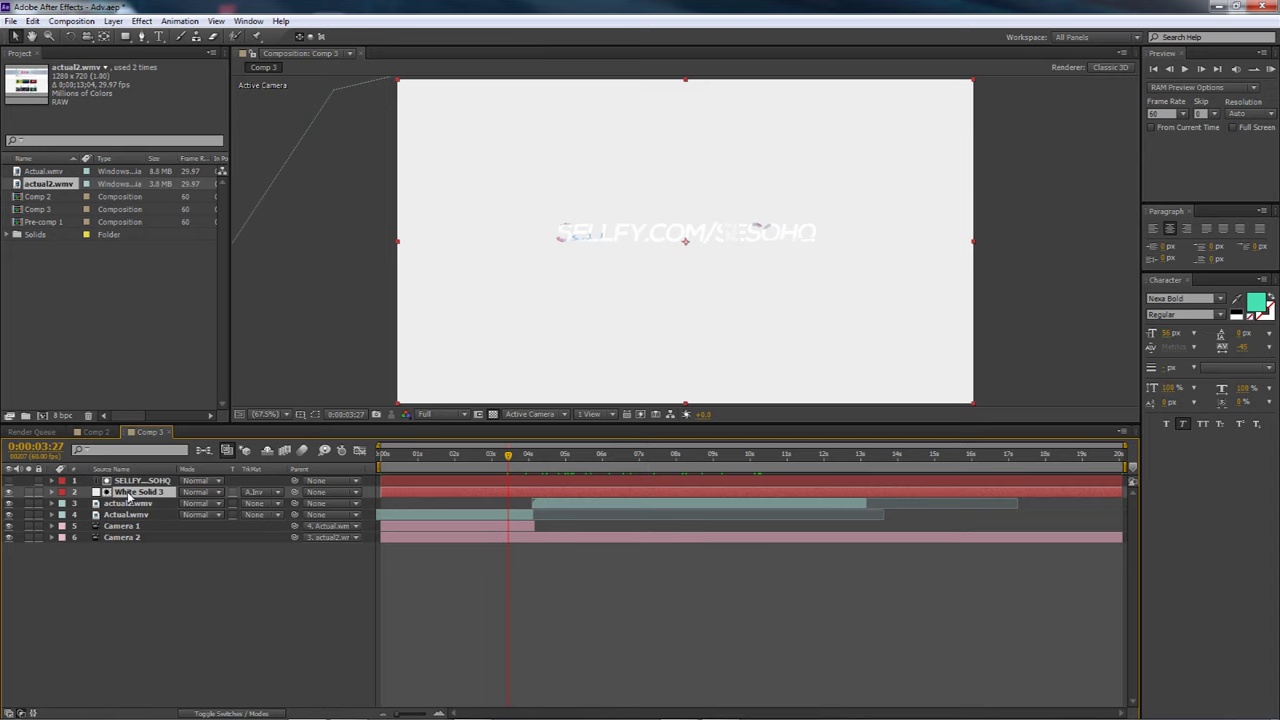
pyautogui.press('KP_0')
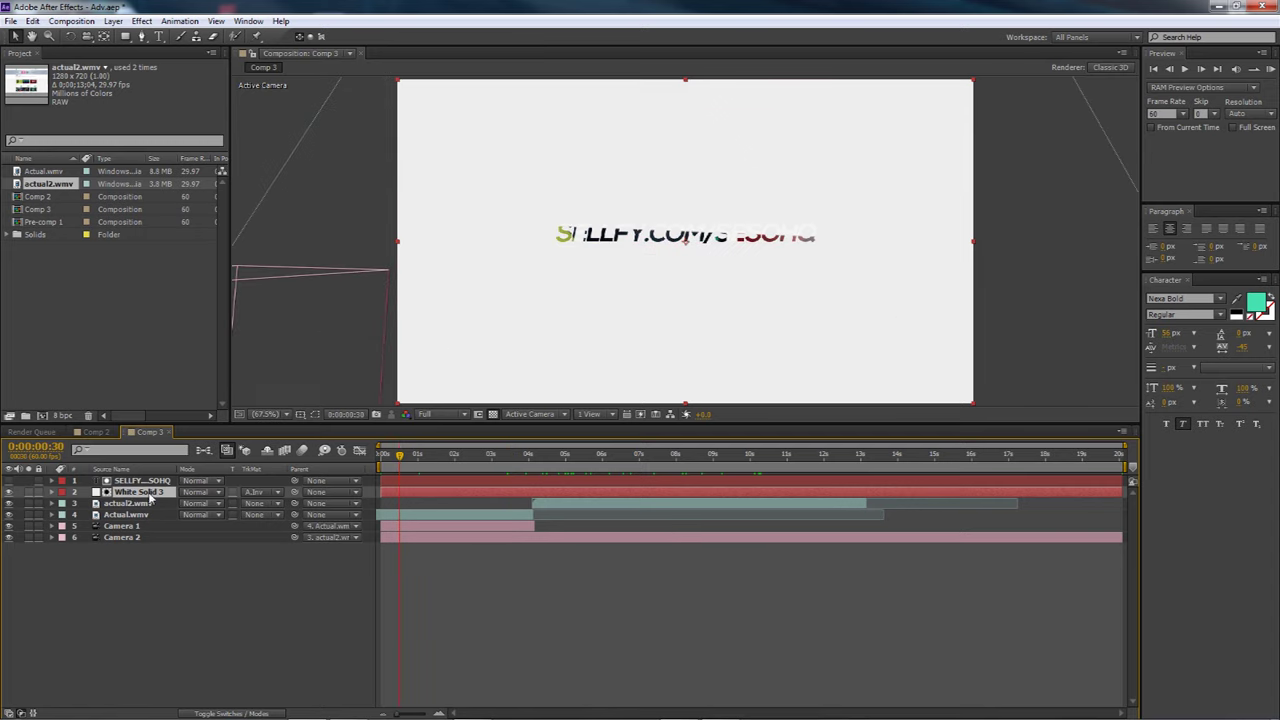
pyautogui.press('t')
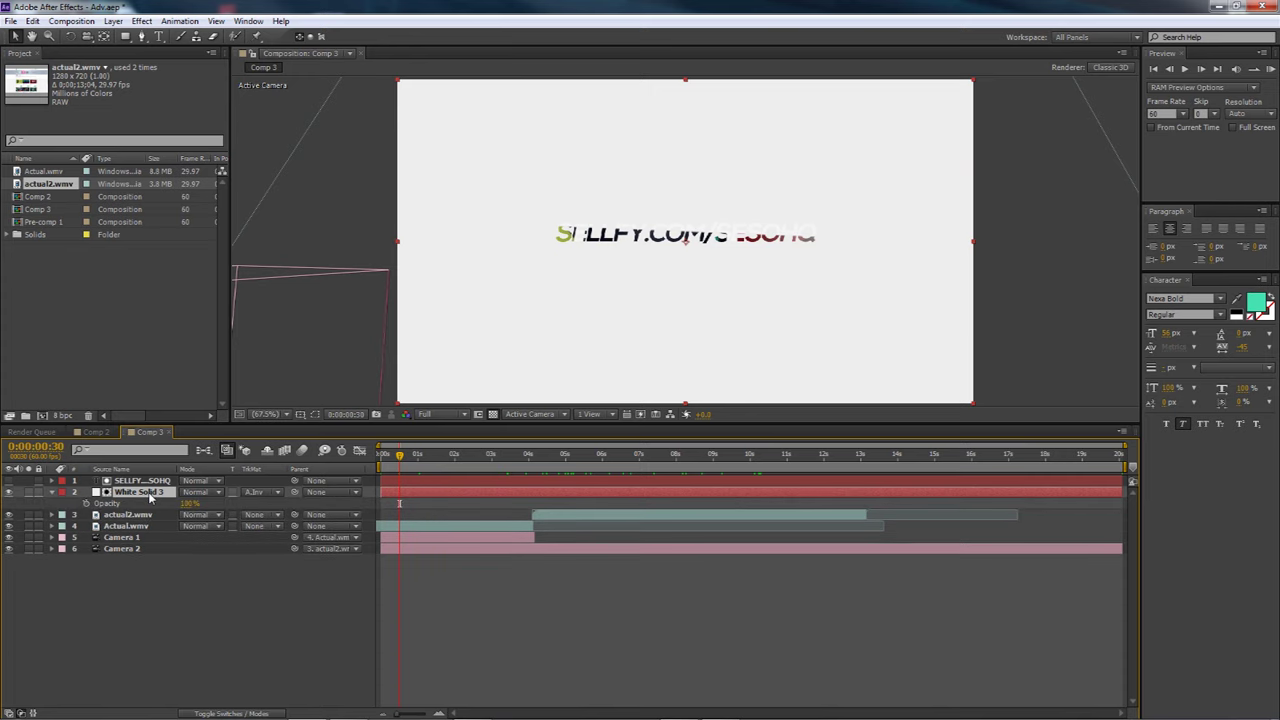
pyautogui.click(190, 503)
pyautogui.write('0')
pyautogui.press('Return')
# - Add an Opacity keyframe of 0% to the white solid at 3:31
pyautogui.click(381, 457)
pyautogui.moveTo(378, 458); pyautogui.dragTo(511, 470)
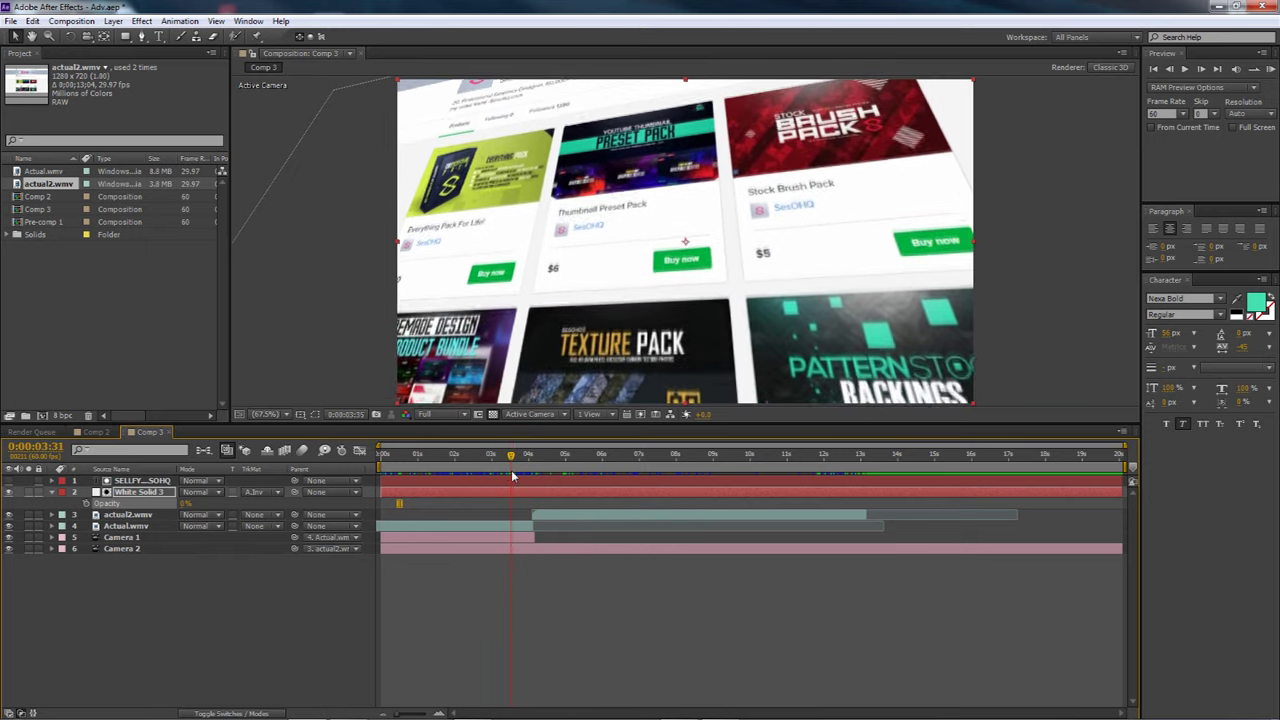
pyautogui.click(86, 505)
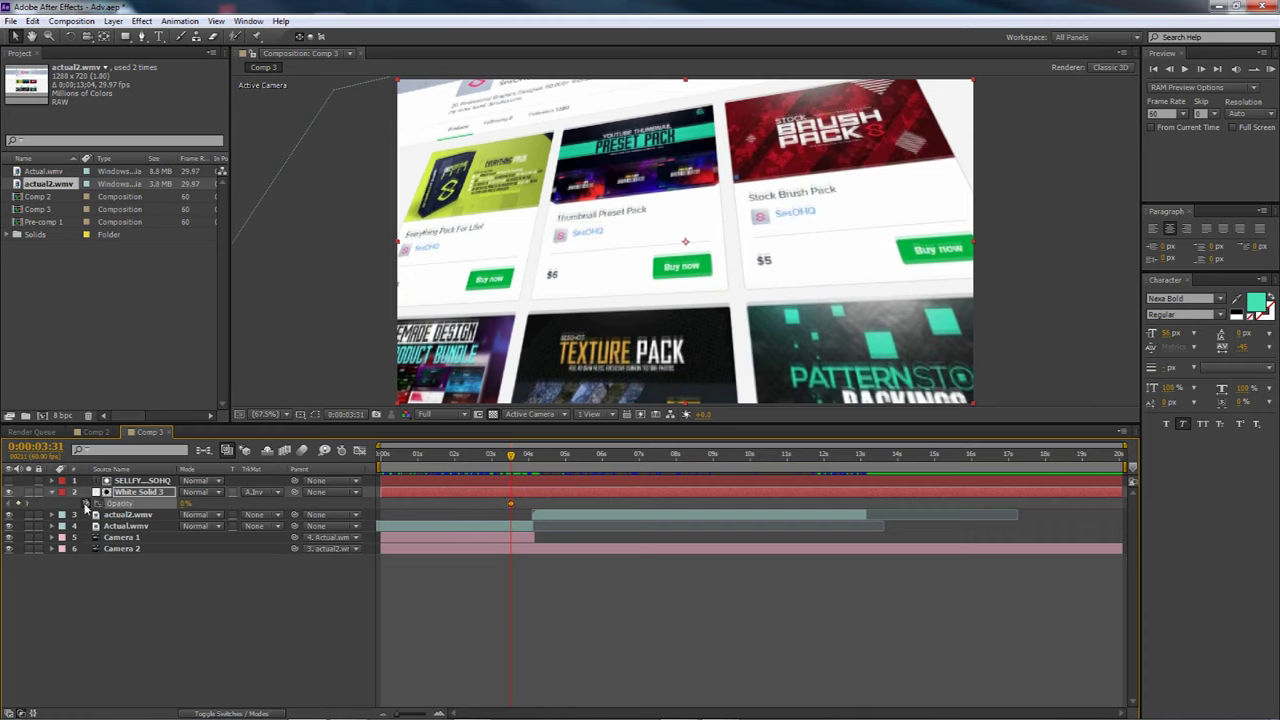
# - Keyframe the white solid's Opacity at 100% at 4:05 and 4:41, and at 0% at 5:13
pyautogui.click(512, 460)
pyautogui.moveTo(512, 460); pyautogui.dragTo(531, 466)
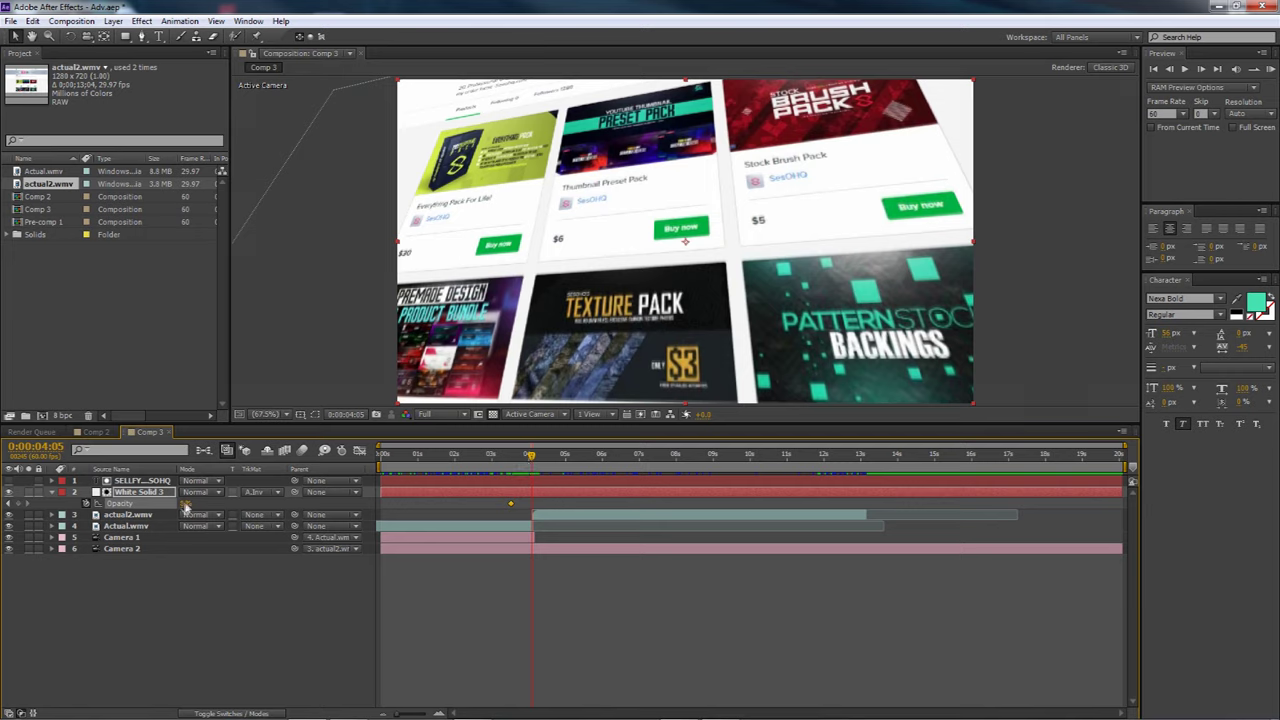
pyautogui.moveTo(186, 503); pyautogui.dragTo(230, 503)
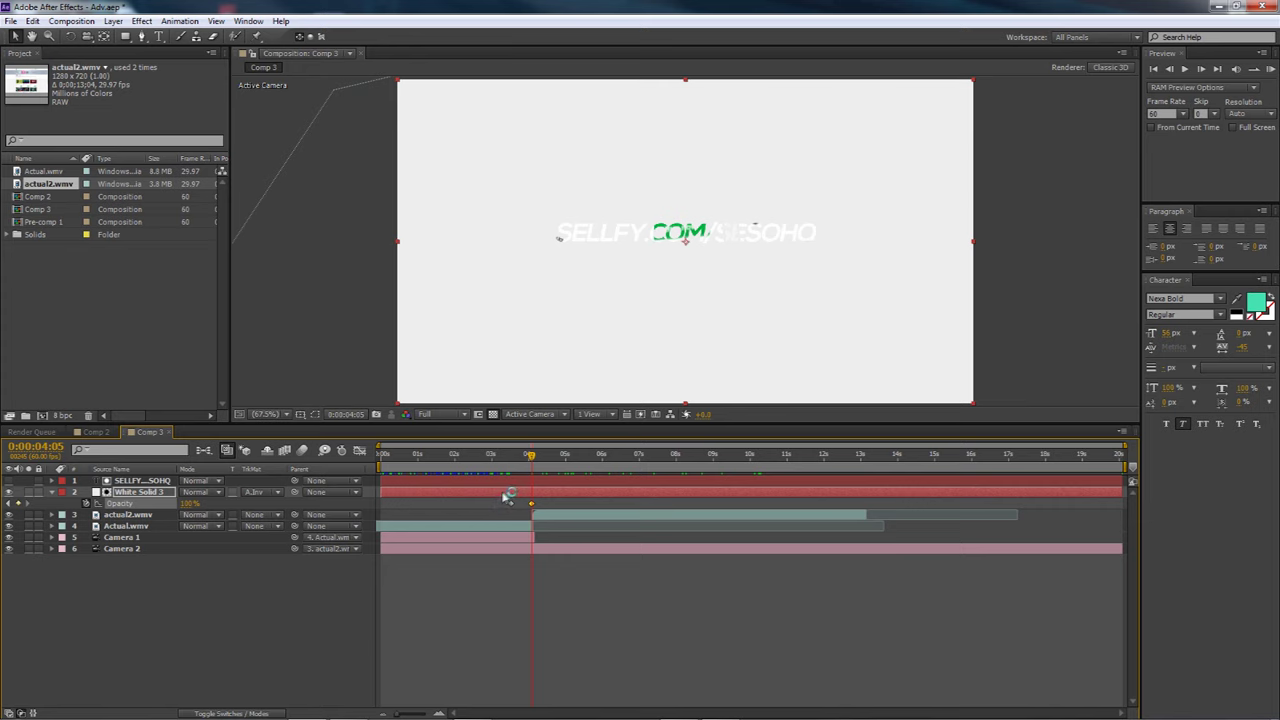
pyautogui.moveTo(512, 458); pyautogui.dragTo(555, 465)
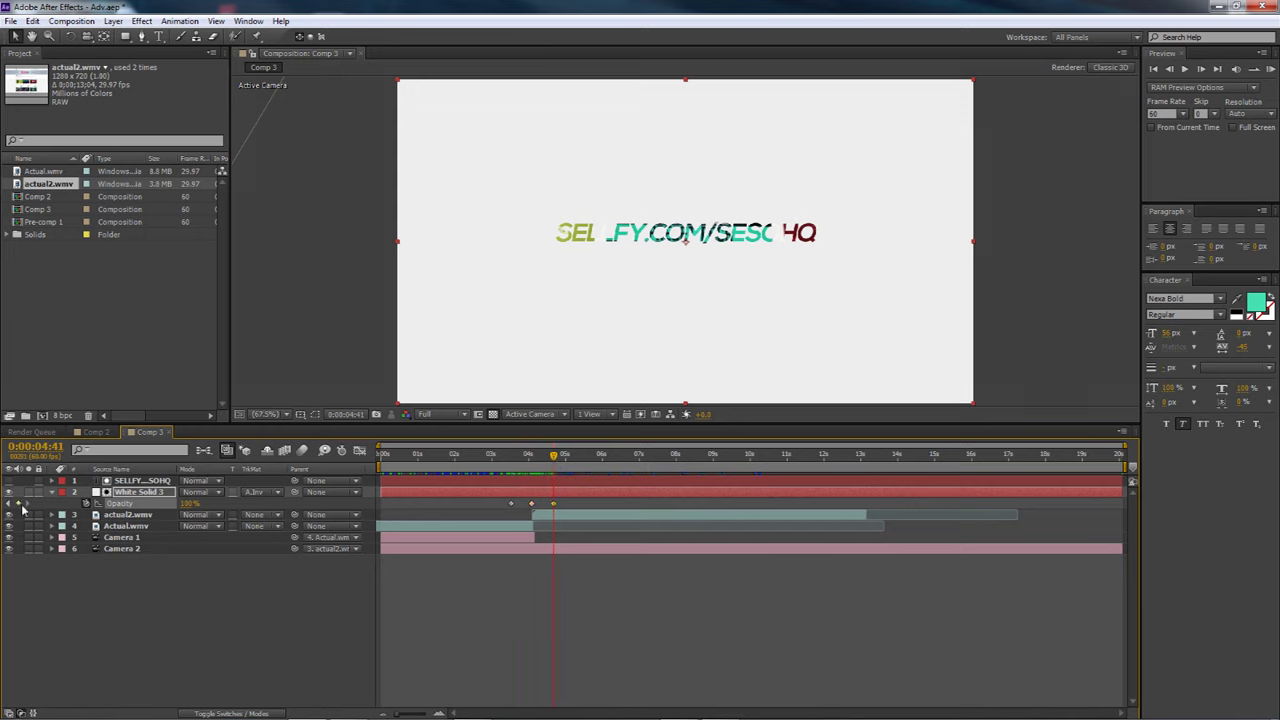
pyautogui.moveTo(554, 462); pyautogui.dragTo(575, 463)
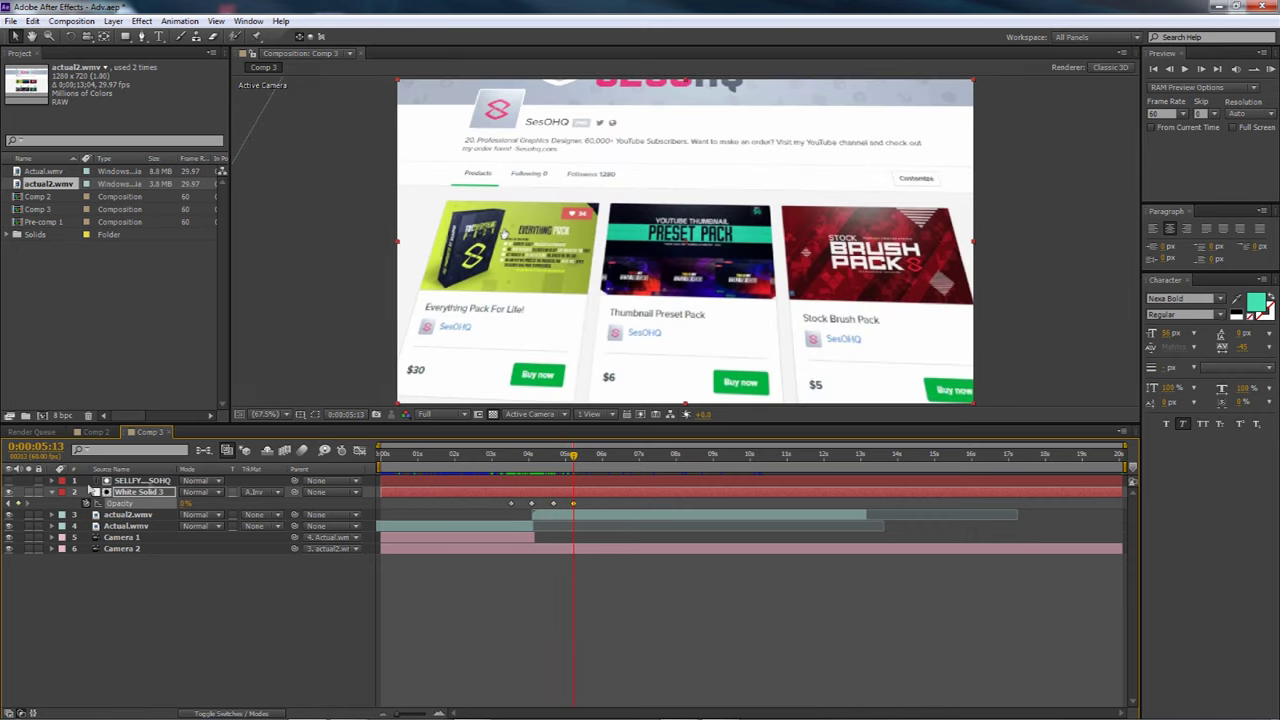
# - Shift the white solid's last two Opacity keyframes forward so the final one sits near 6 seconds, and scrub through the fade
pyautogui.click(493, 458)
pyautogui.moveTo(493, 458); pyautogui.dragTo(601, 505)
pyautogui.keyDown('shift'); pyautogui.click(553, 503); pyautogui.keyUp('shift')
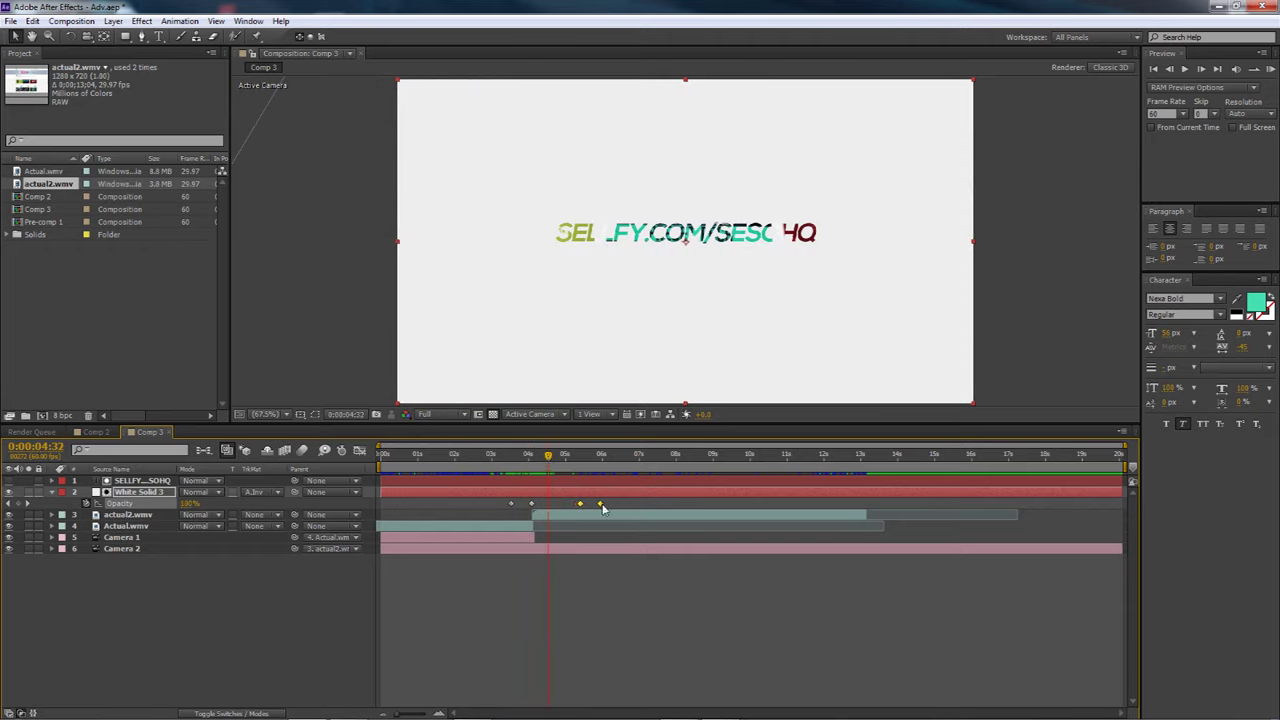
pyautogui.click(557, 459)
pyautogui.click(531, 457)
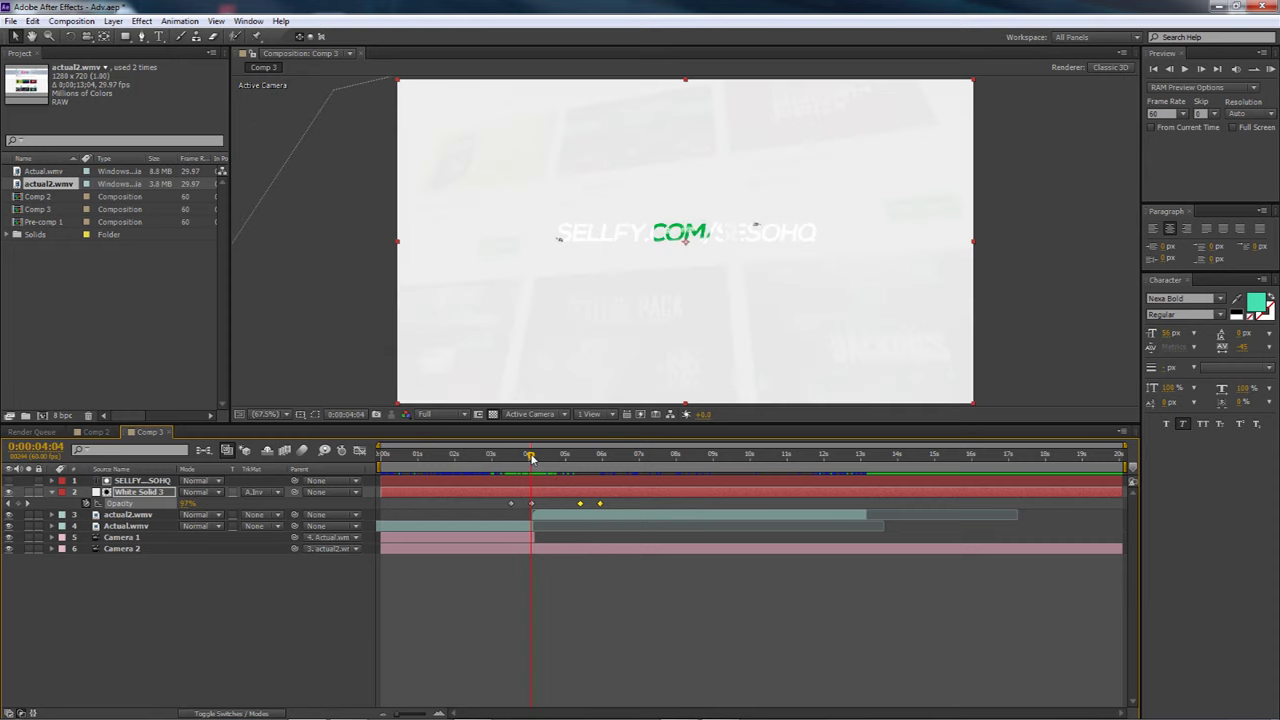
pyautogui.moveTo(531, 457); pyautogui.dragTo(577, 462)
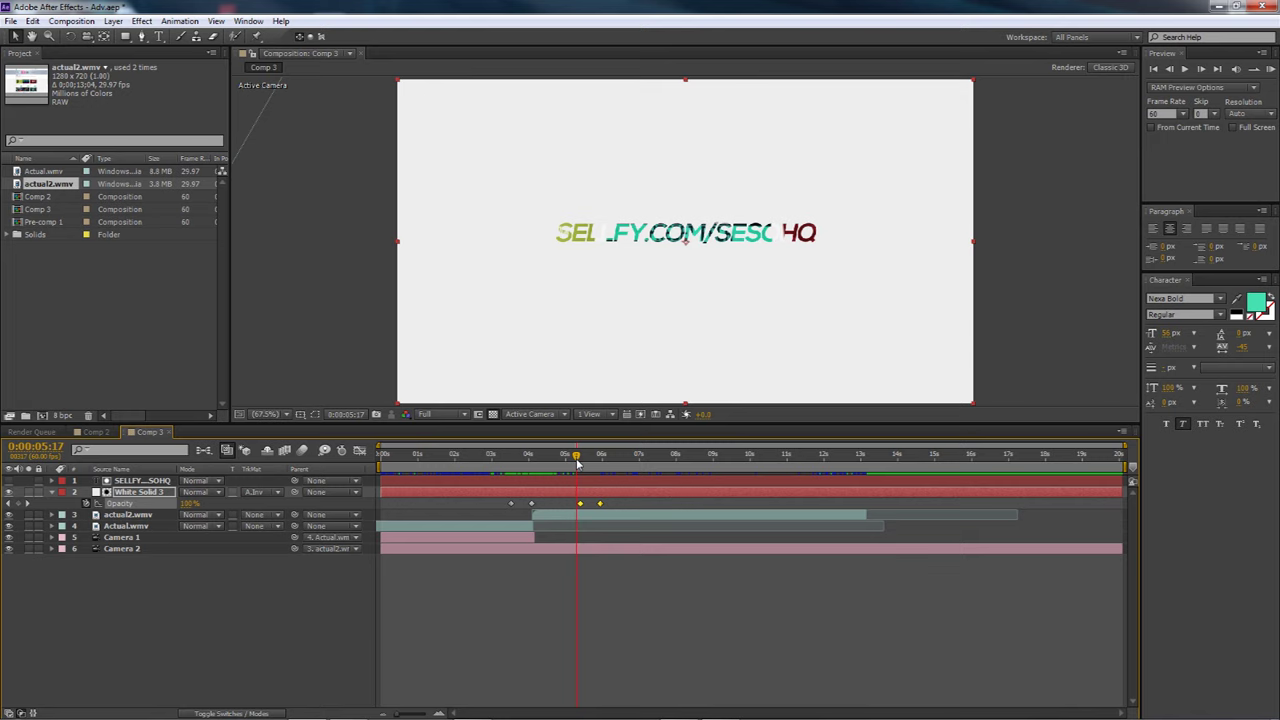
pyautogui.moveTo(580, 463); pyautogui.dragTo(503, 452)
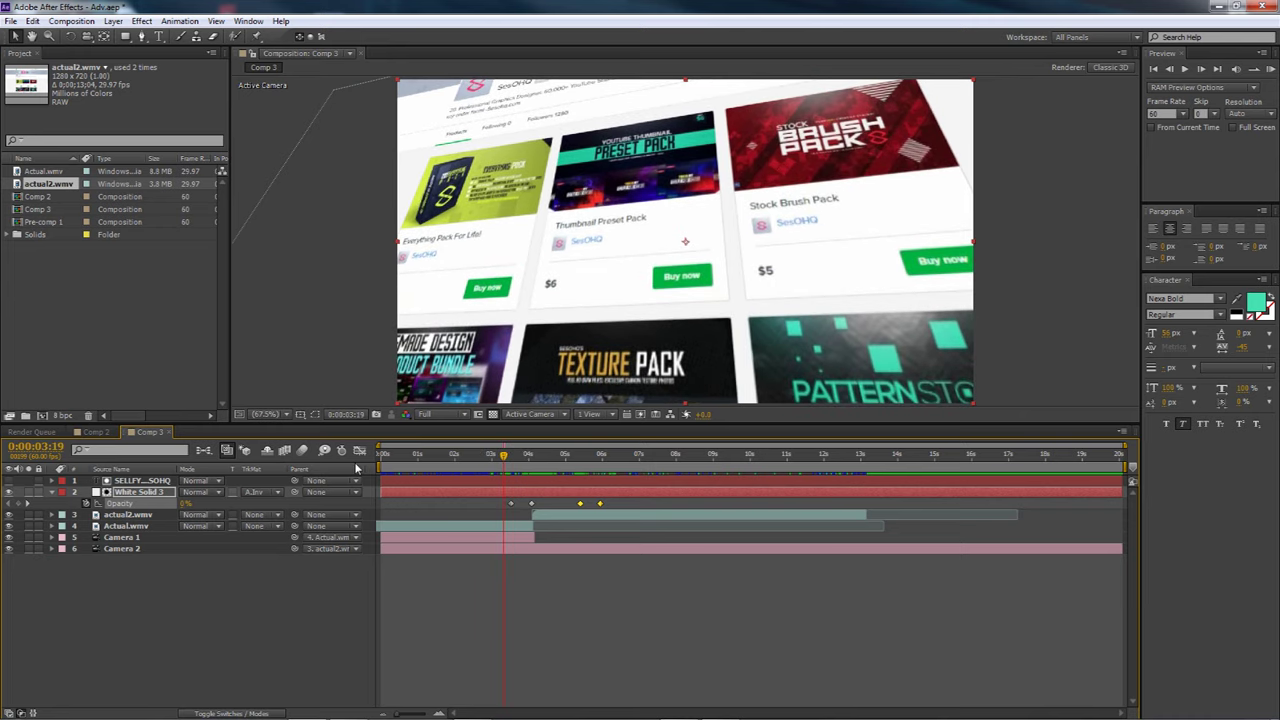
pyautogui.click(97, 433)
pyautogui.moveTo(383, 465)
pyautogui.mouseDown()
pyautogui.moveTo(443, 455)
pyautogui.moveTo(388, 457)
pyautogui.mouseUp()
pyautogui.click(149, 432)
pyautogui.rightClick(180, 593)
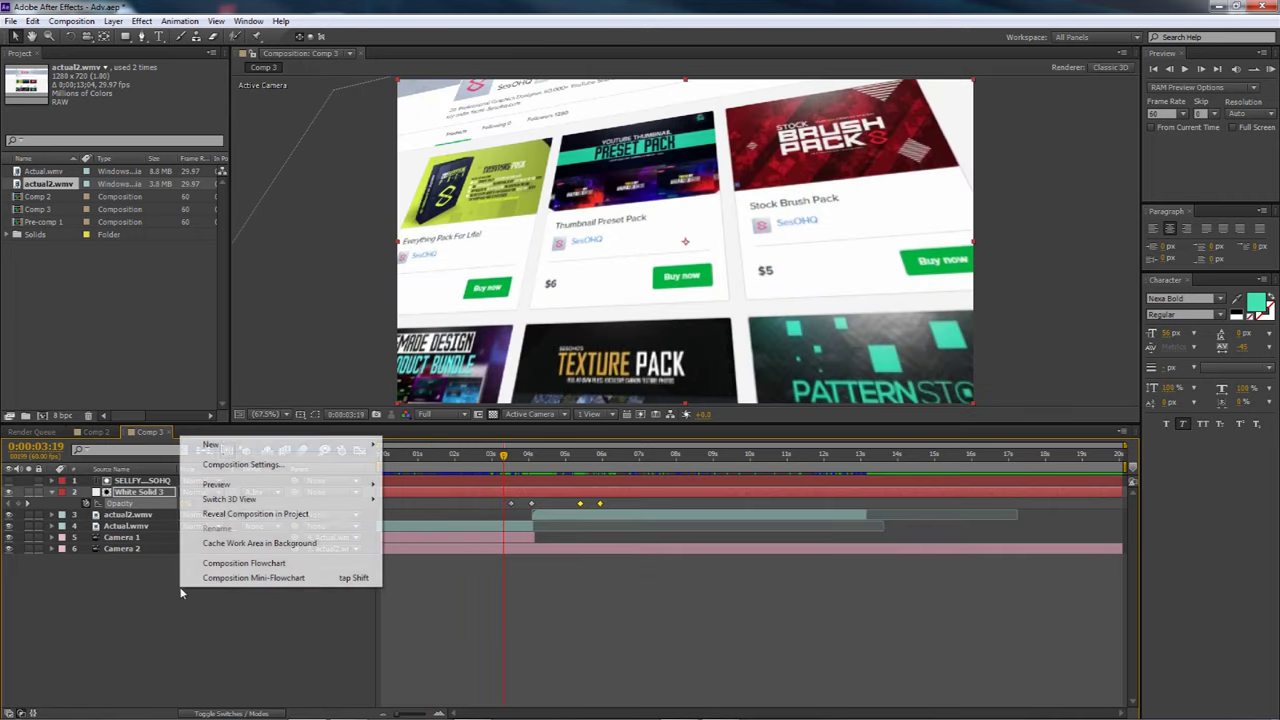
pyautogui.moveTo(226, 446)
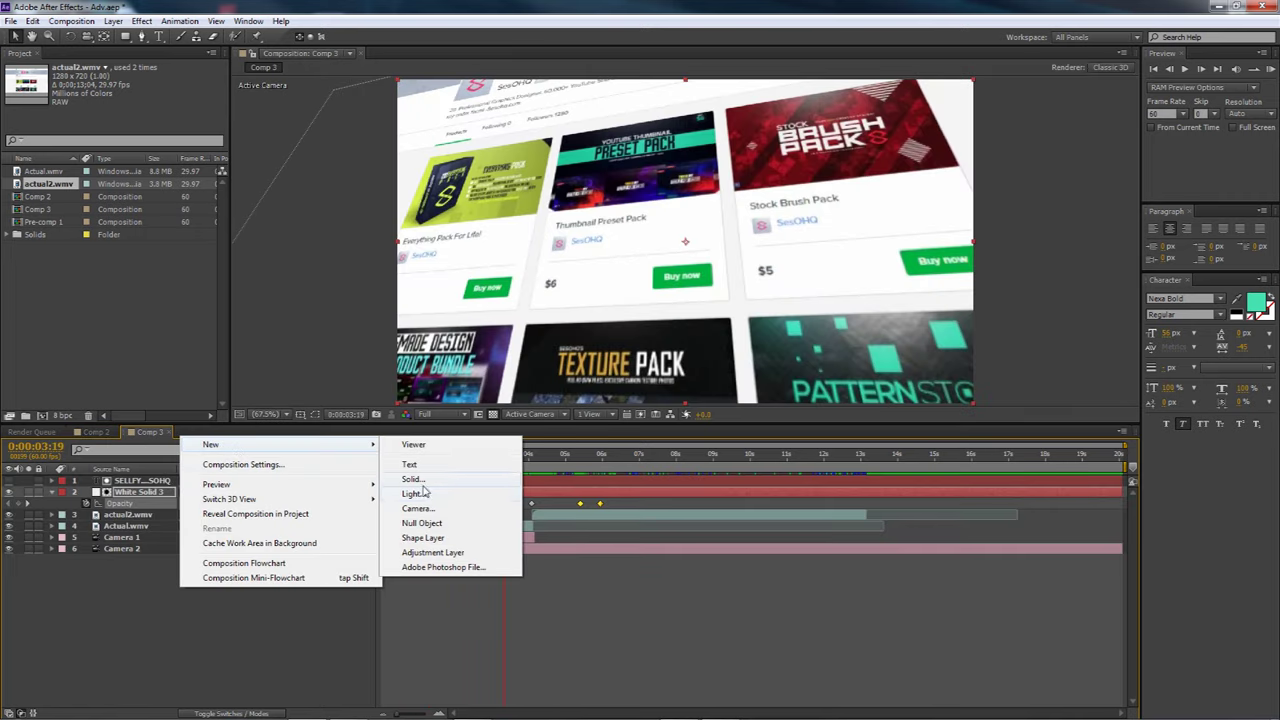
pyautogui.click(414, 479)
pyautogui.click(821, 424)
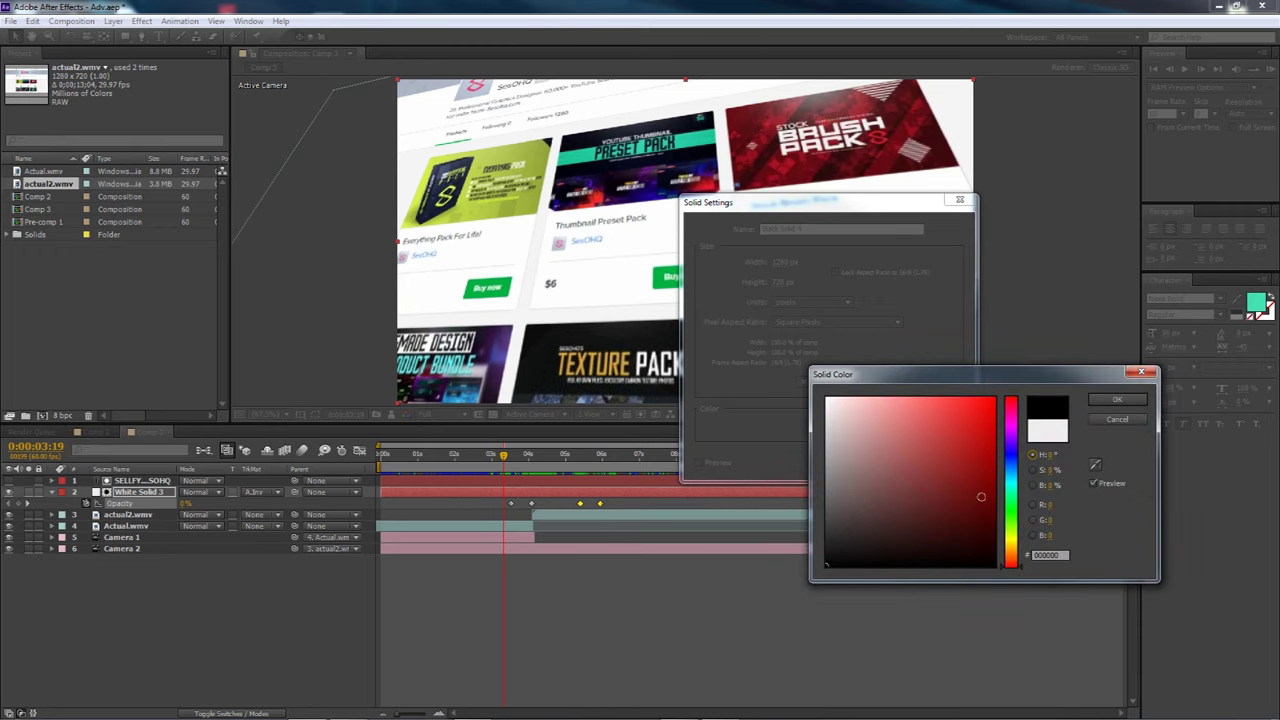
pyautogui.click(1117, 399)
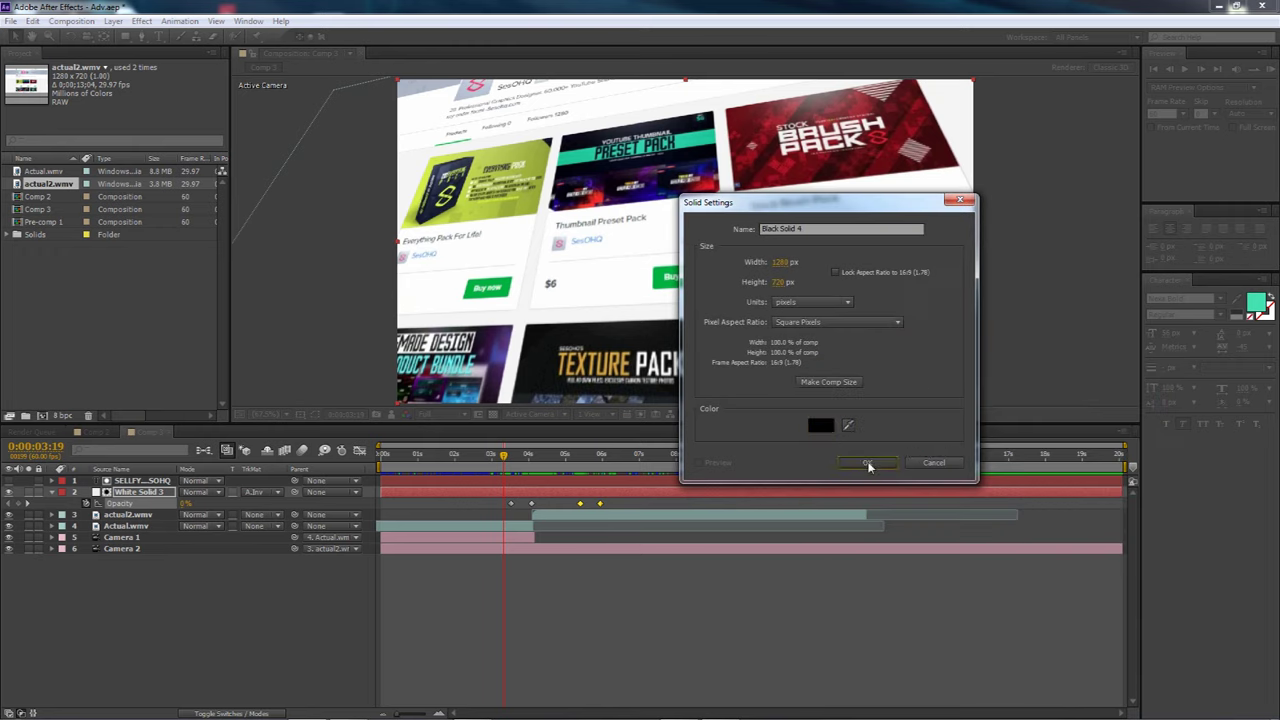
pyautogui.click(857, 463)
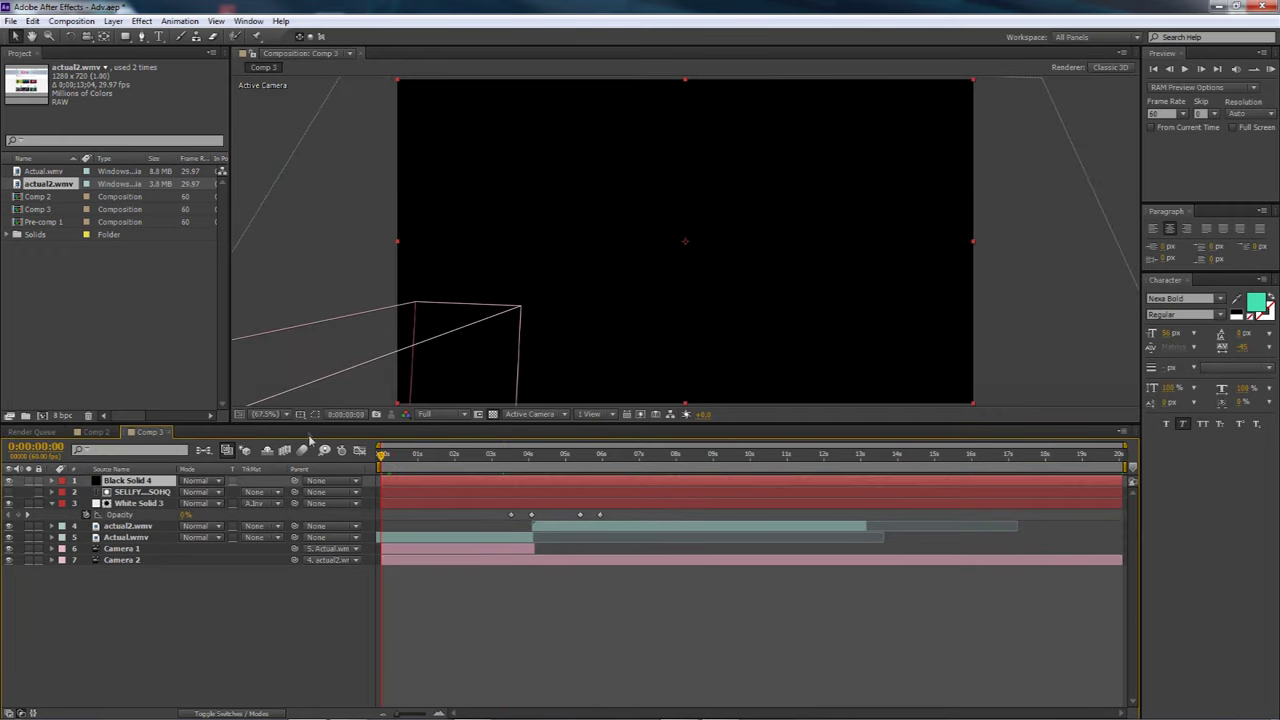
# - Apply the Linear Wipe transition to the black solid and keyframe its Transition Completion at 0% at 0:00
pyautogui.click(141, 21)
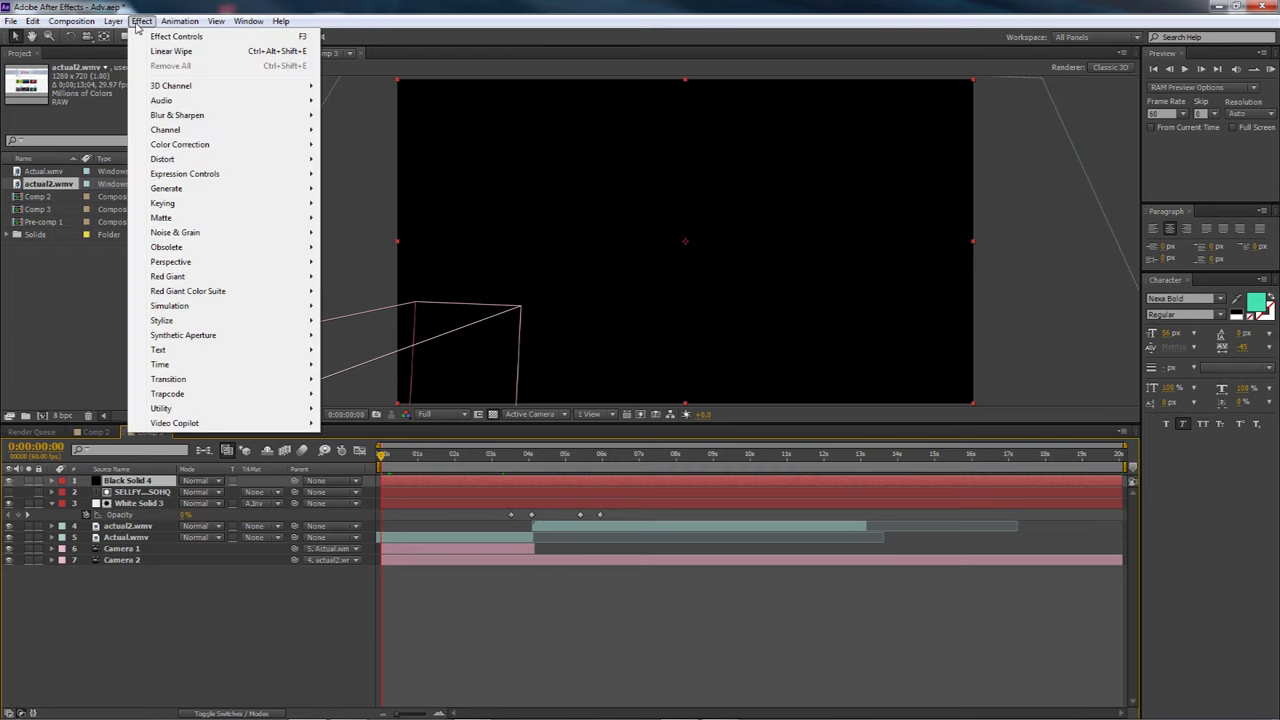
pyautogui.moveTo(200, 384)
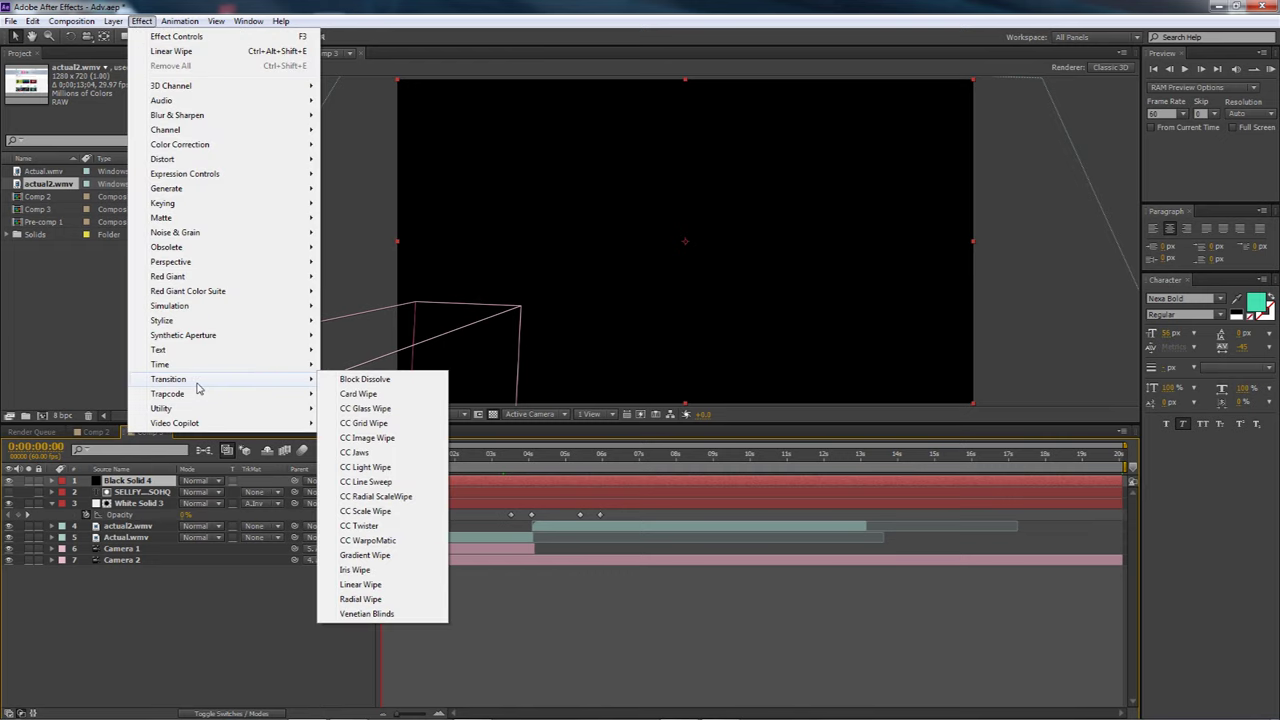
pyautogui.click(360, 584)
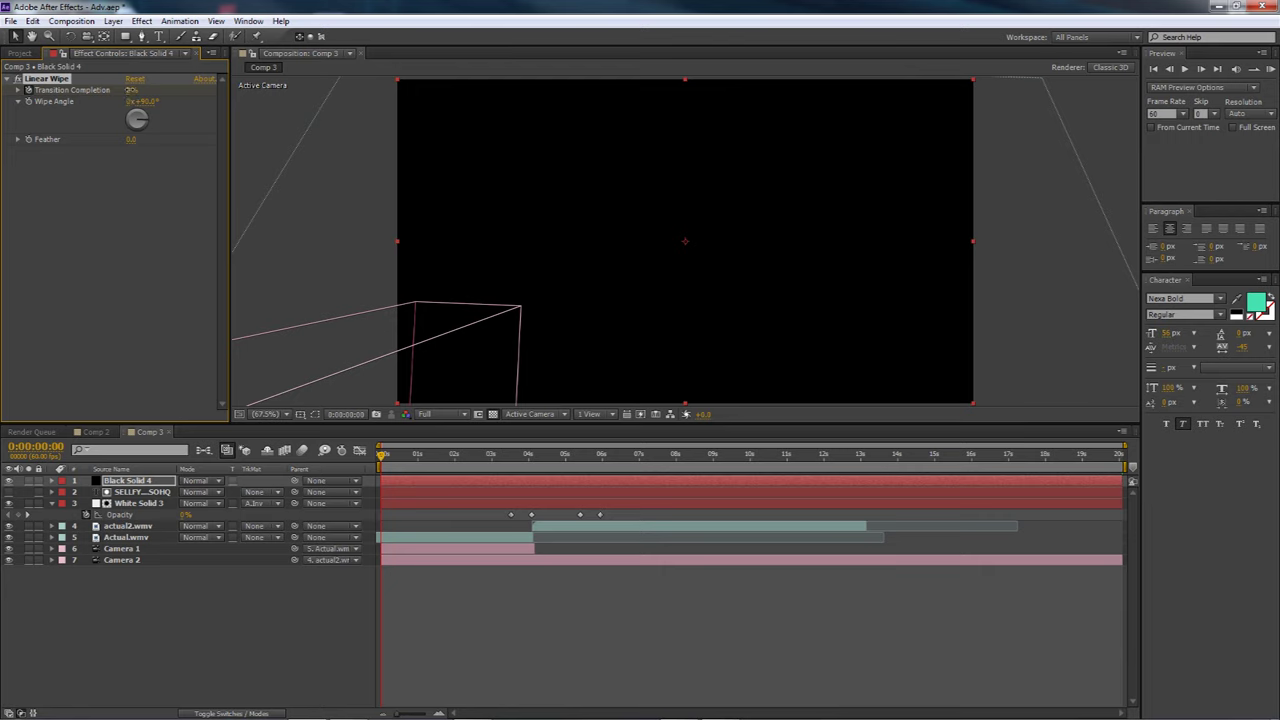
pyautogui.moveTo(133, 103); pyautogui.dragTo(242, 119)
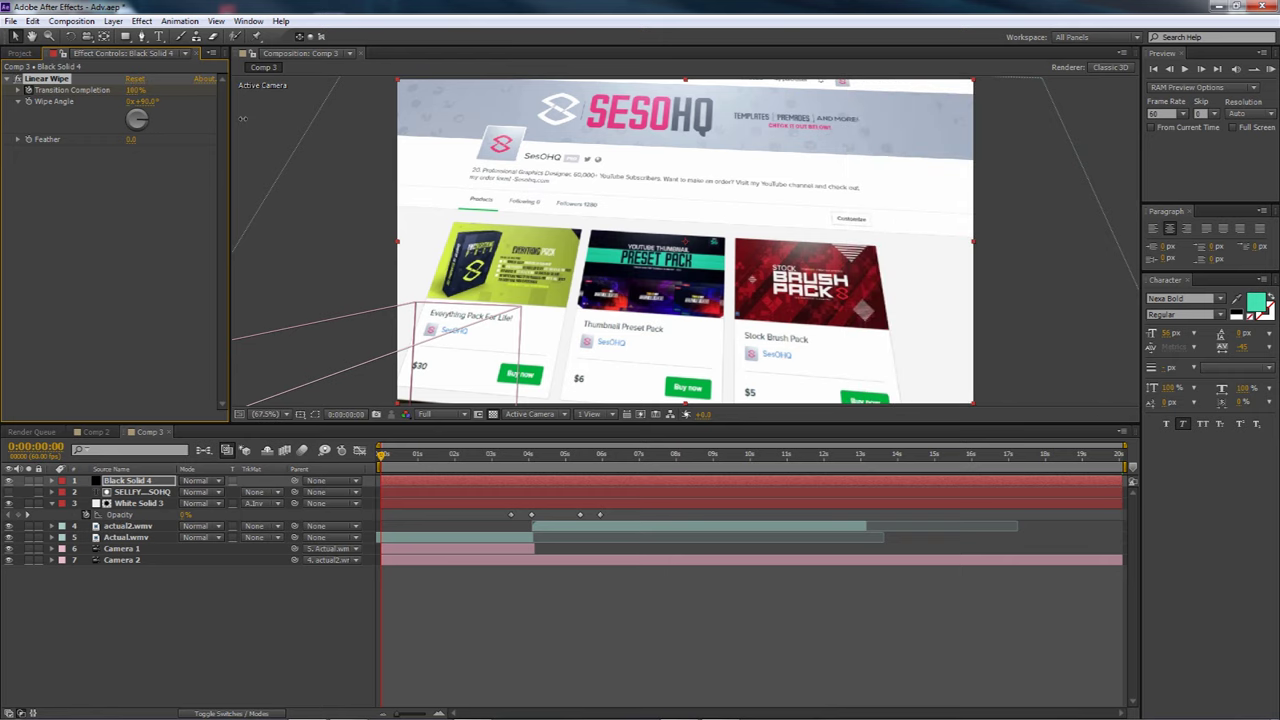
pyautogui.moveTo(242, 119); pyautogui.dragTo(90, 107)
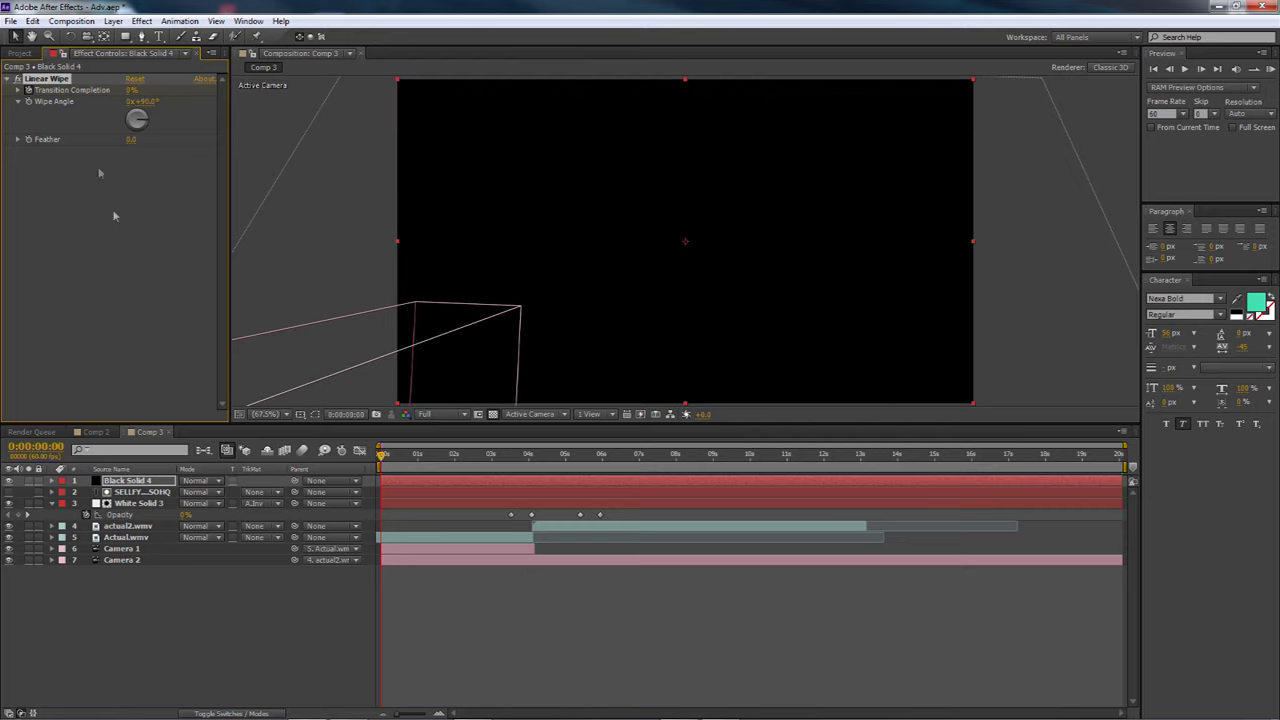
# - Reveal the black solid's keyframes and add a Transition Completion keyframe of 100% at 0:30
pyautogui.click(138, 484)
pyautogui.press('g')
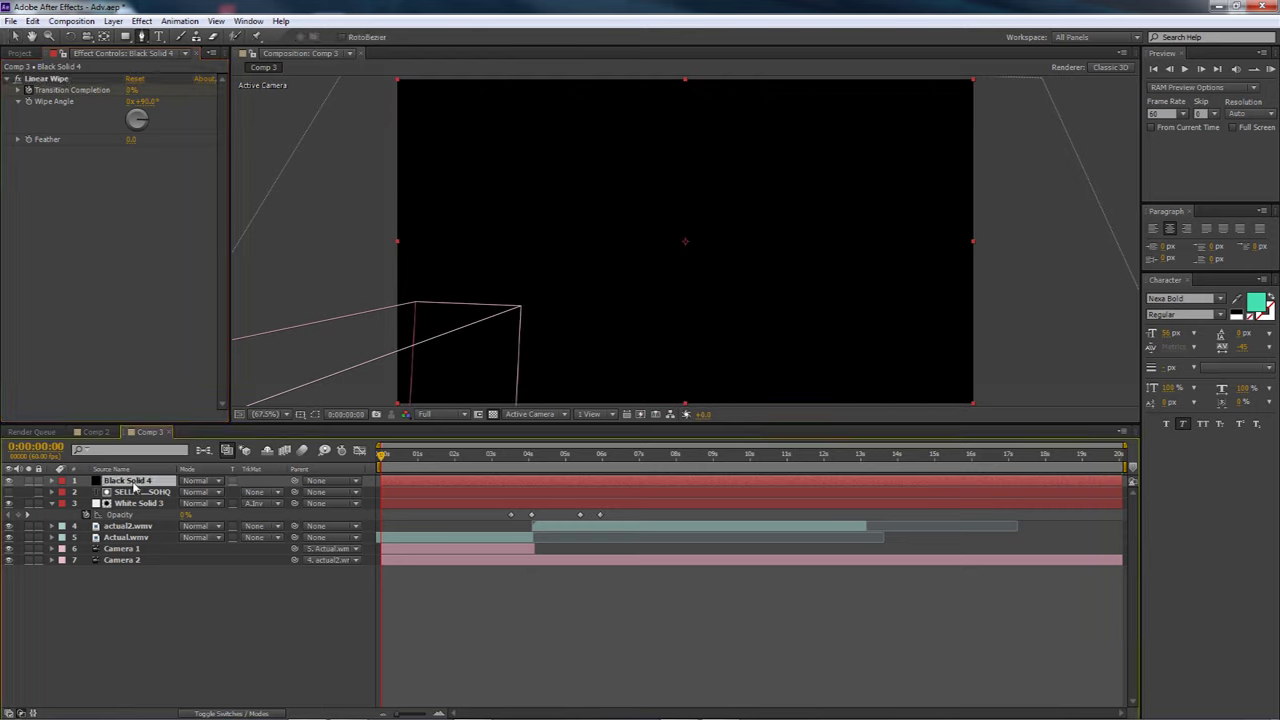
pyautogui.press('u')
pyautogui.click(380, 501)
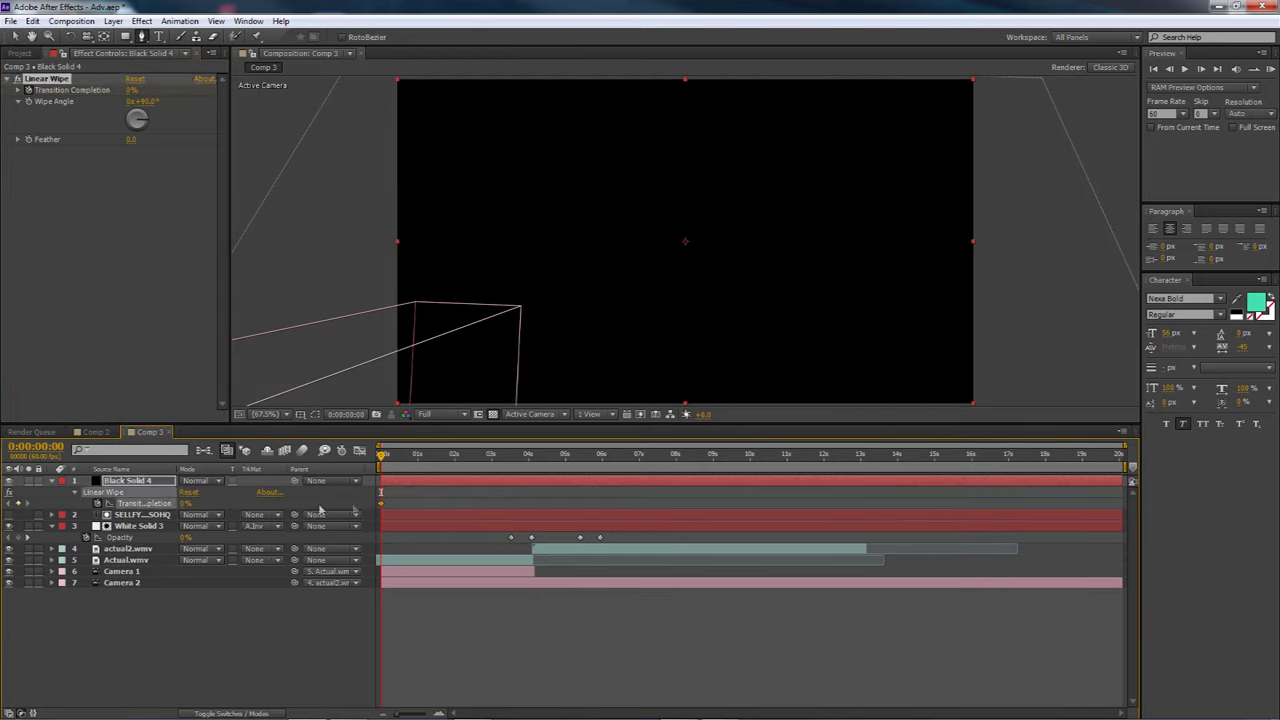
pyautogui.moveTo(381, 456); pyautogui.dragTo(400, 458)
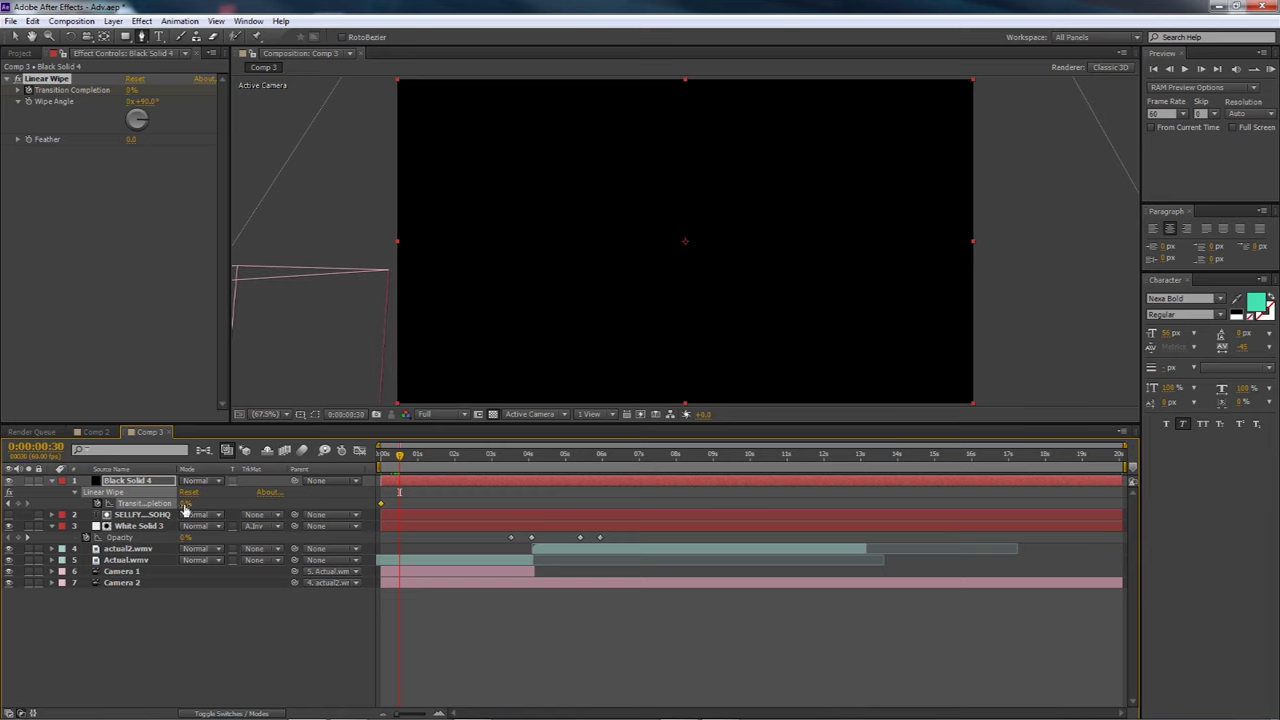
pyautogui.moveTo(212, 507); pyautogui.dragTo(305, 511)
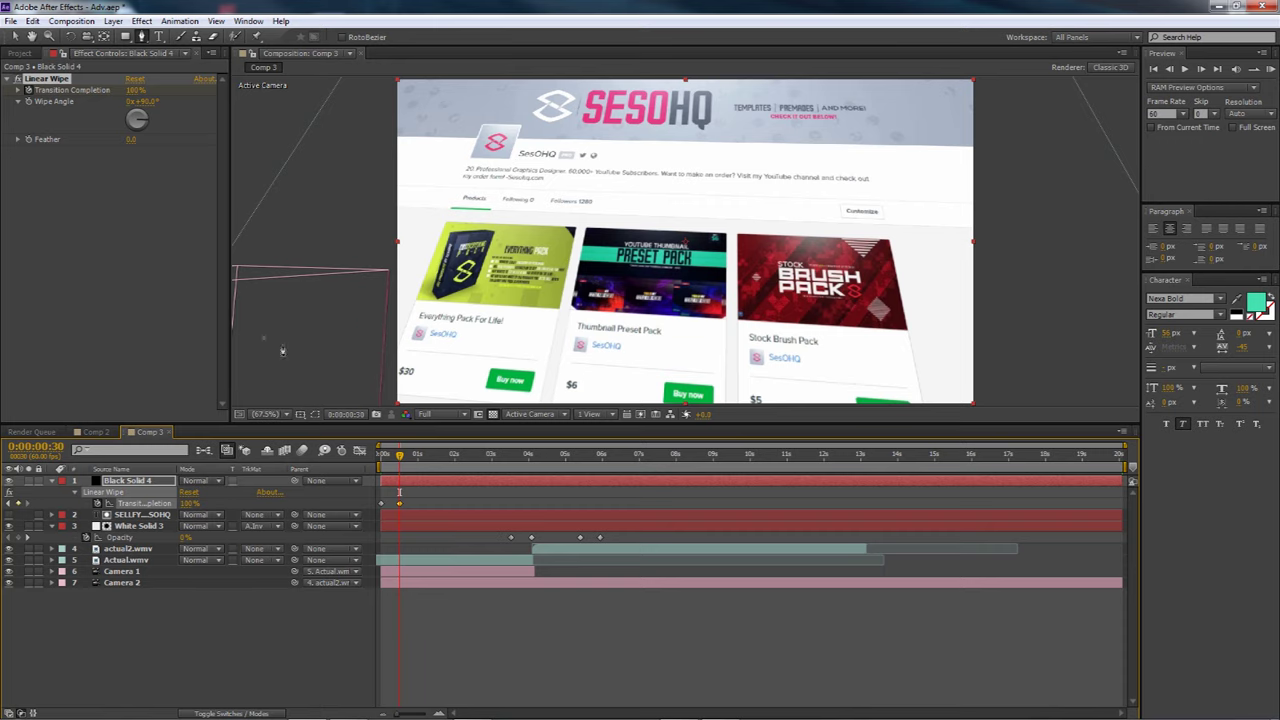
# - Set the Linear Wipe's Wipe Angle to 244° and preview the slanted wipe
pyautogui.moveTo(400, 457); pyautogui.dragTo(386, 461)
pyautogui.click(1269, 69)
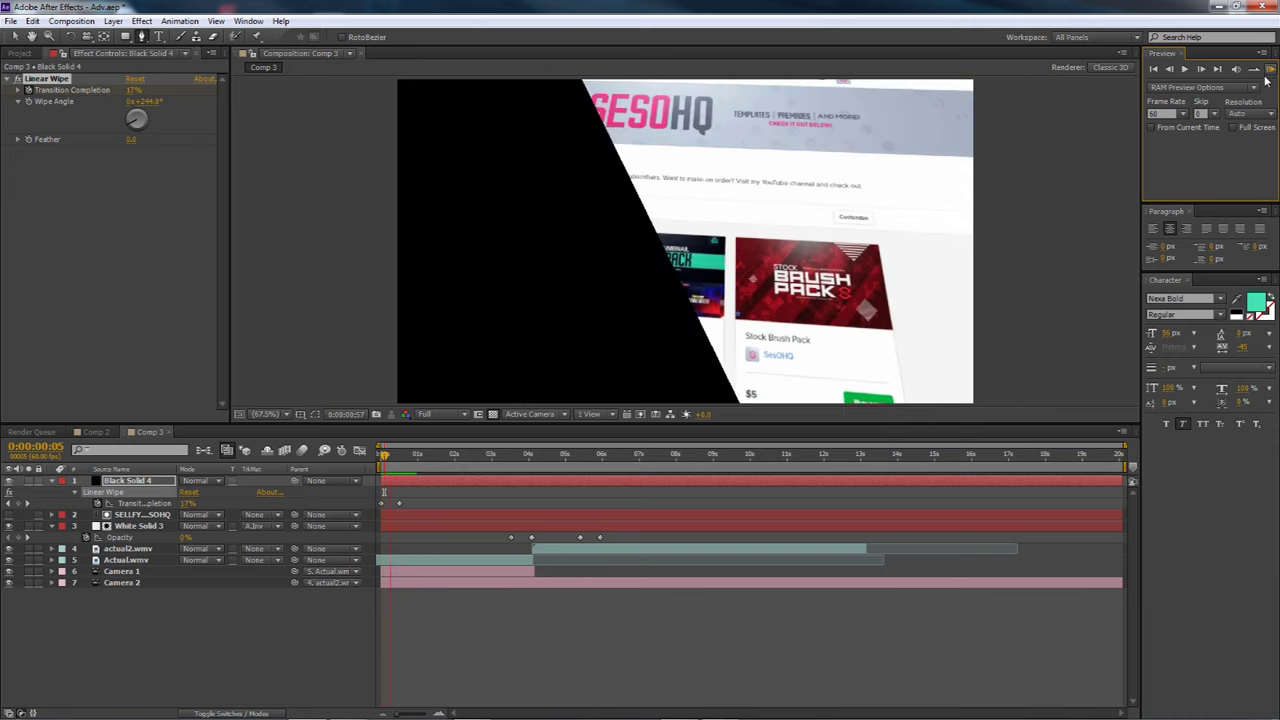
pyautogui.click(1266, 81)
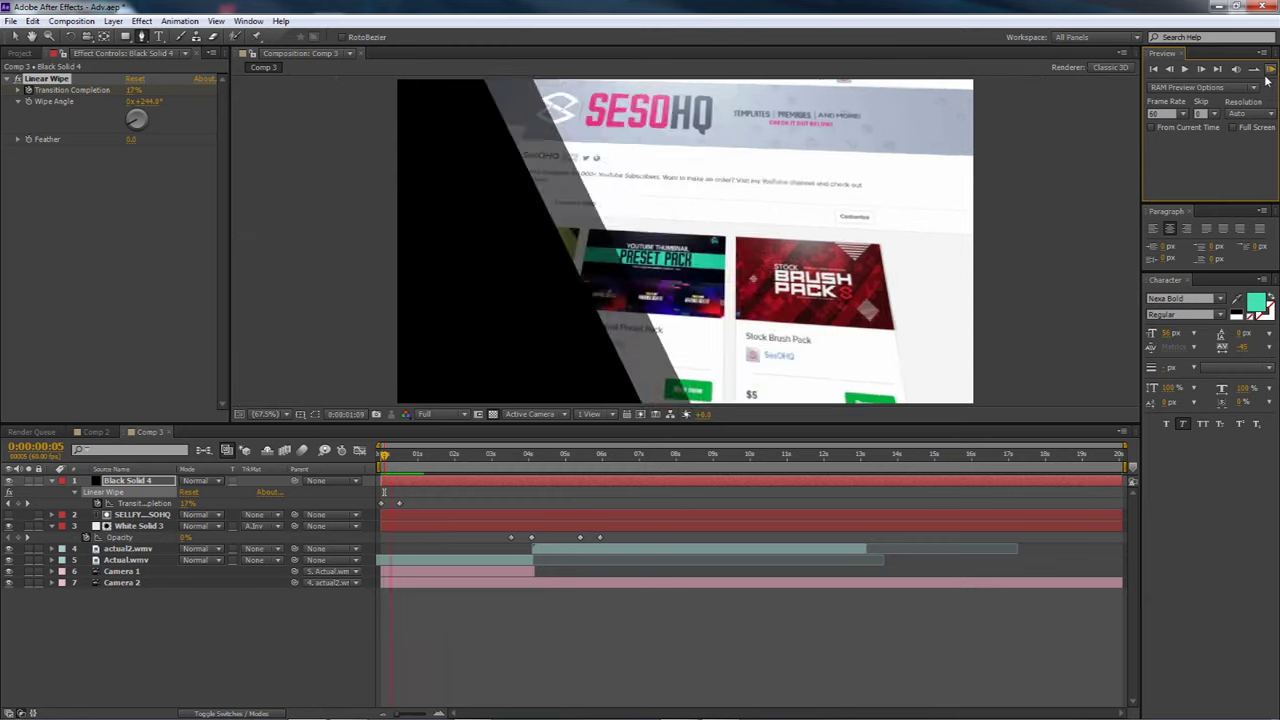
# - Apply Easy Ease to both Transition Completion keyframes of the black solid and open their speed graph
pyautogui.moveTo(385, 472); pyautogui.dragTo(381, 470)
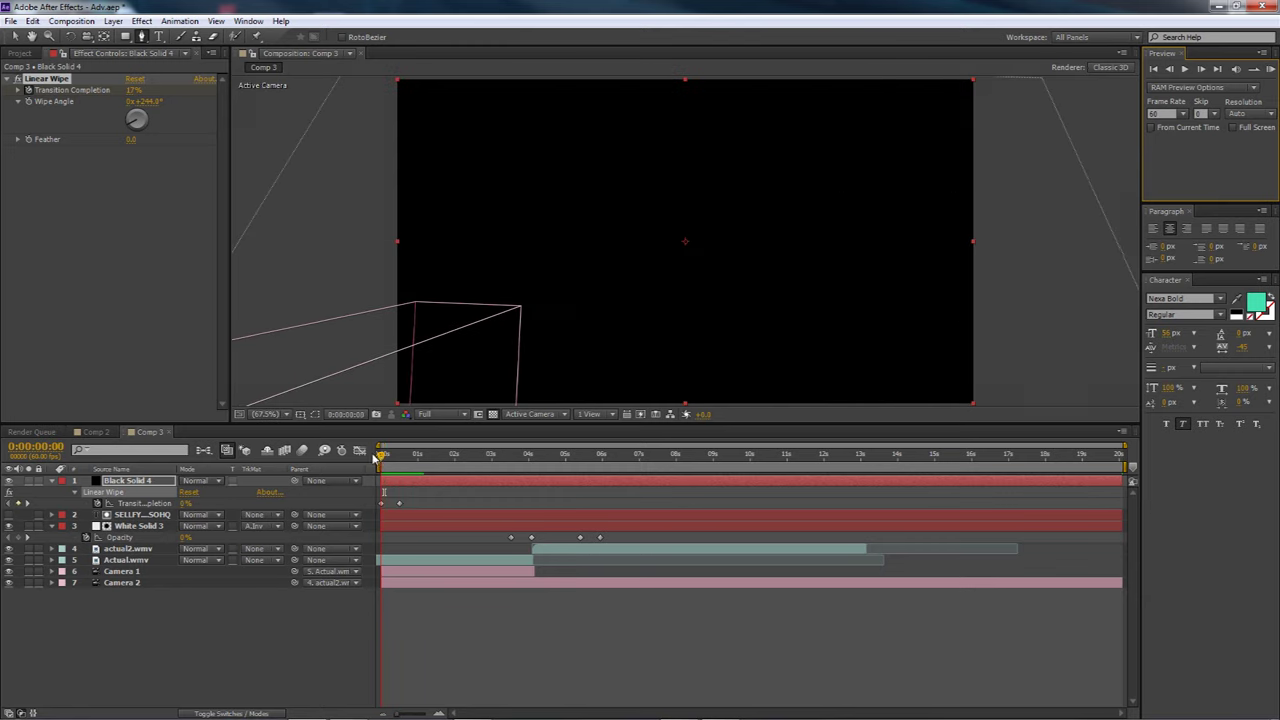
pyautogui.rightClick(397, 503)
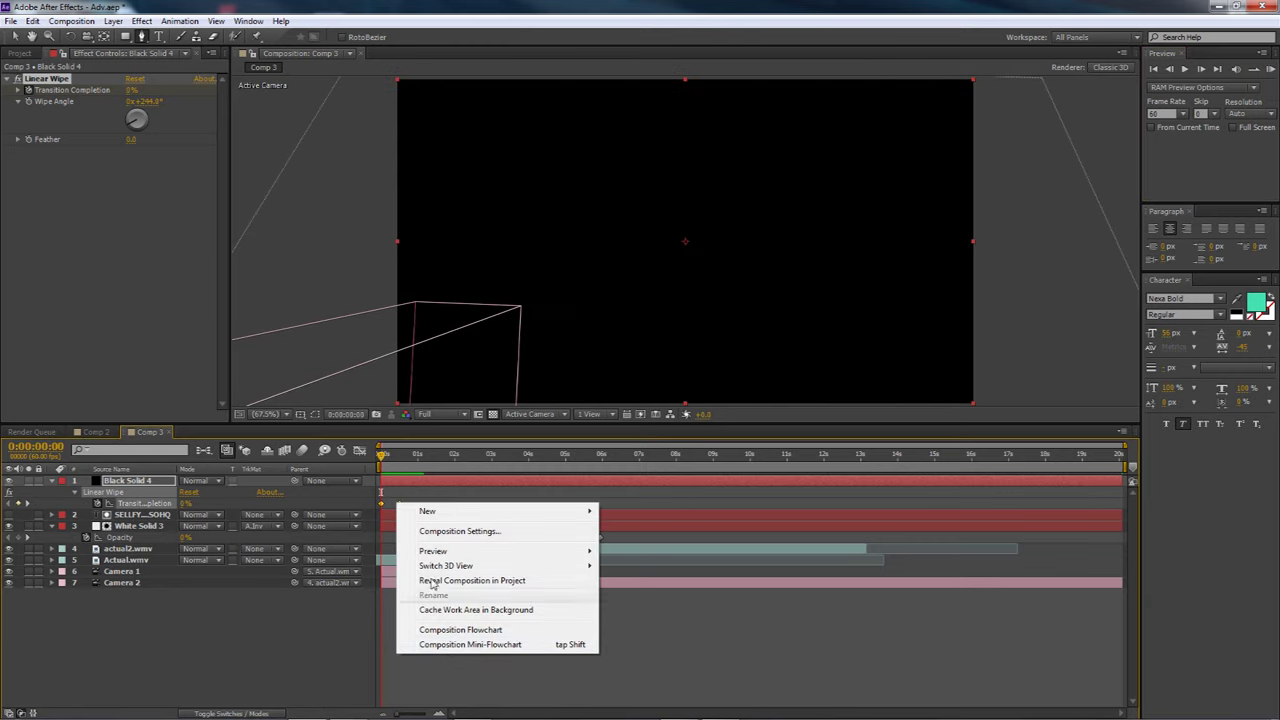
pyautogui.rightClick(378, 504)
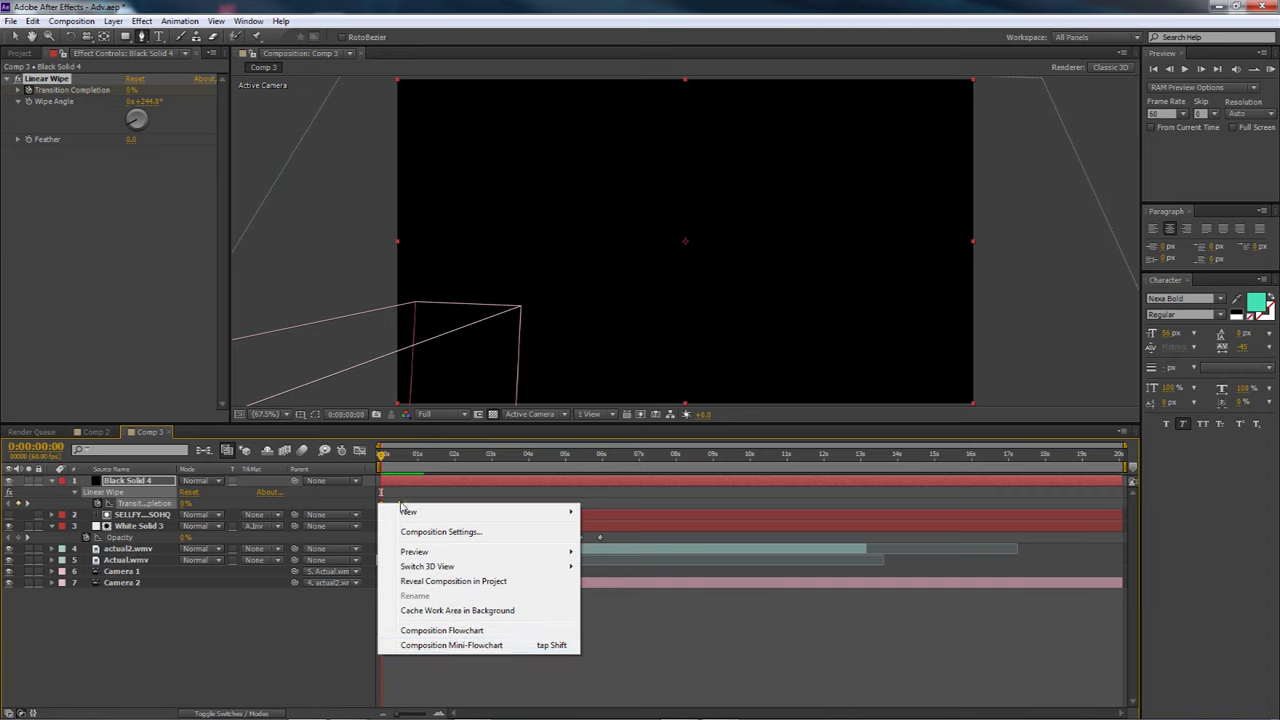
pyautogui.rightClick(400, 504)
pyautogui.moveTo(486, 652)
pyautogui.click(585, 566)
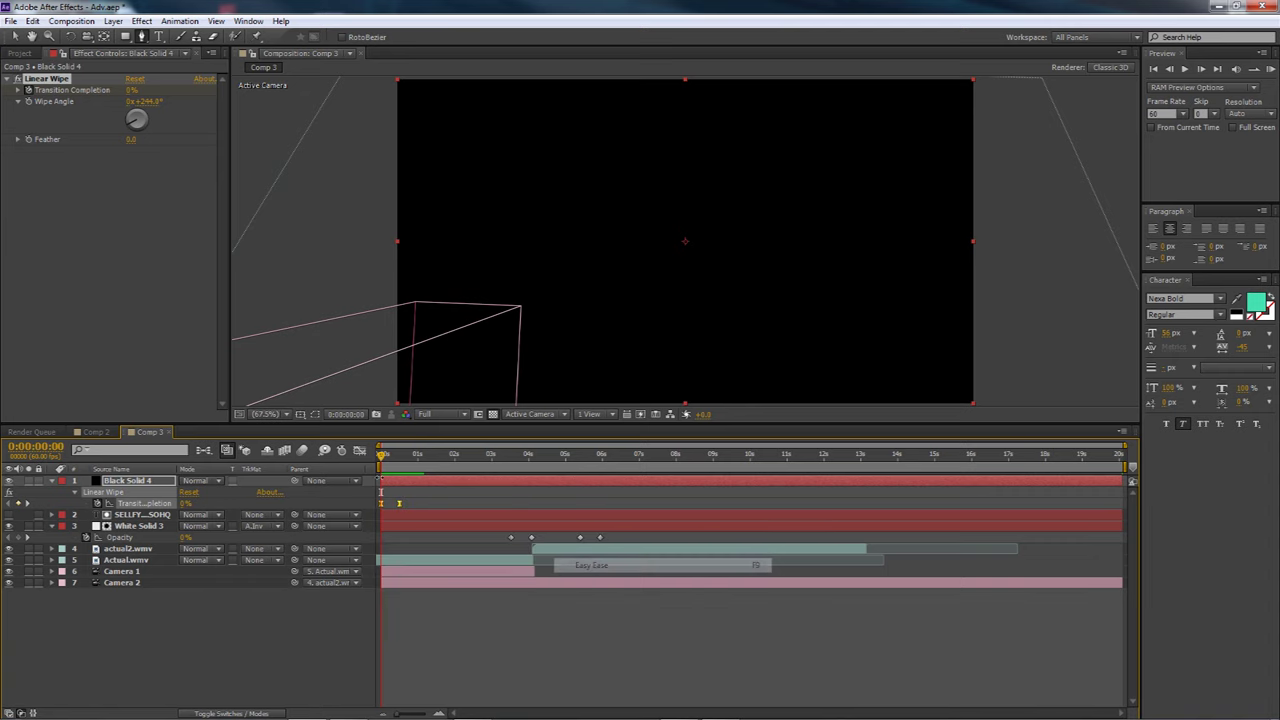
pyautogui.hotkey('shift', 'F3')
pyautogui.scroll(4, 393, 690)
pyautogui.click(384, 679)
pyautogui.press('Delete')
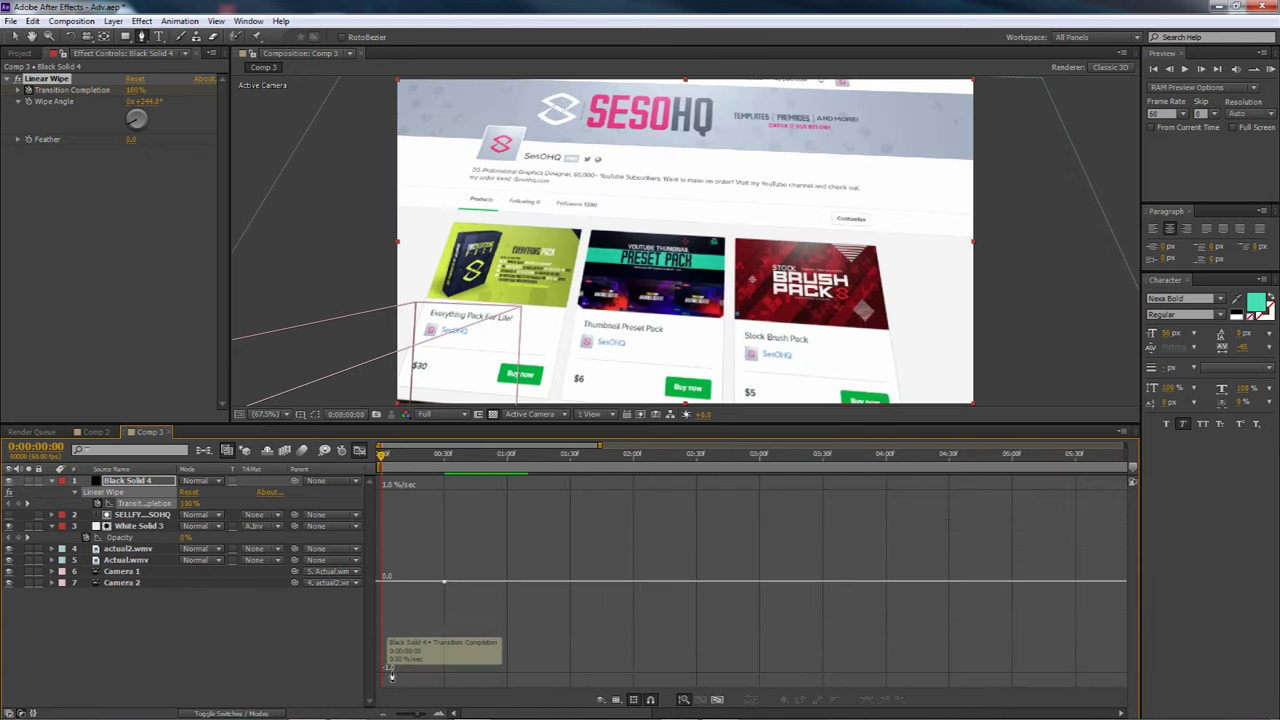
pyautogui.hotkey('ctrl', 'z')
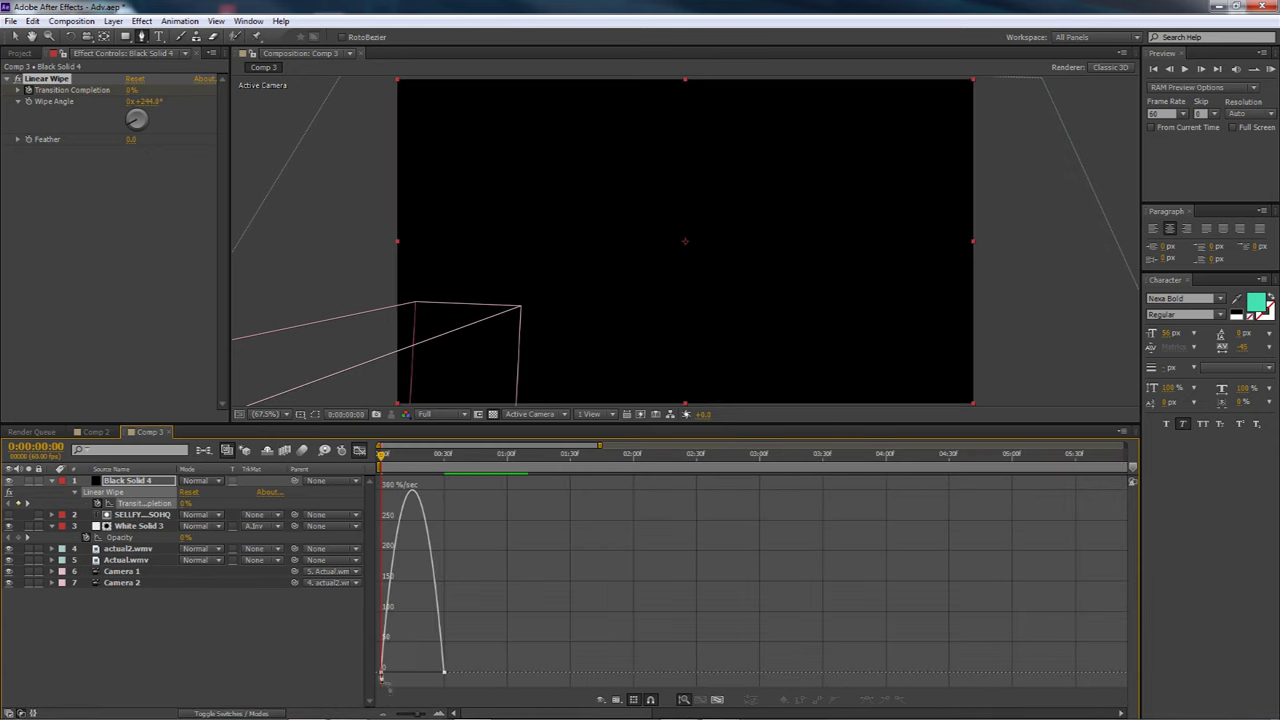
pyautogui.hotkey('ctrl', 'shift', 'z')
pyautogui.hotkey('ctrl', 'z')
# - Extend the first Transition Completion keyframe's ease handle past halfway toward the second keyframe, and close the speed graph
pyautogui.click(15, 36)
pyautogui.moveTo(383, 677); pyautogui.dragTo(420, 676)
pyautogui.click(359, 450)
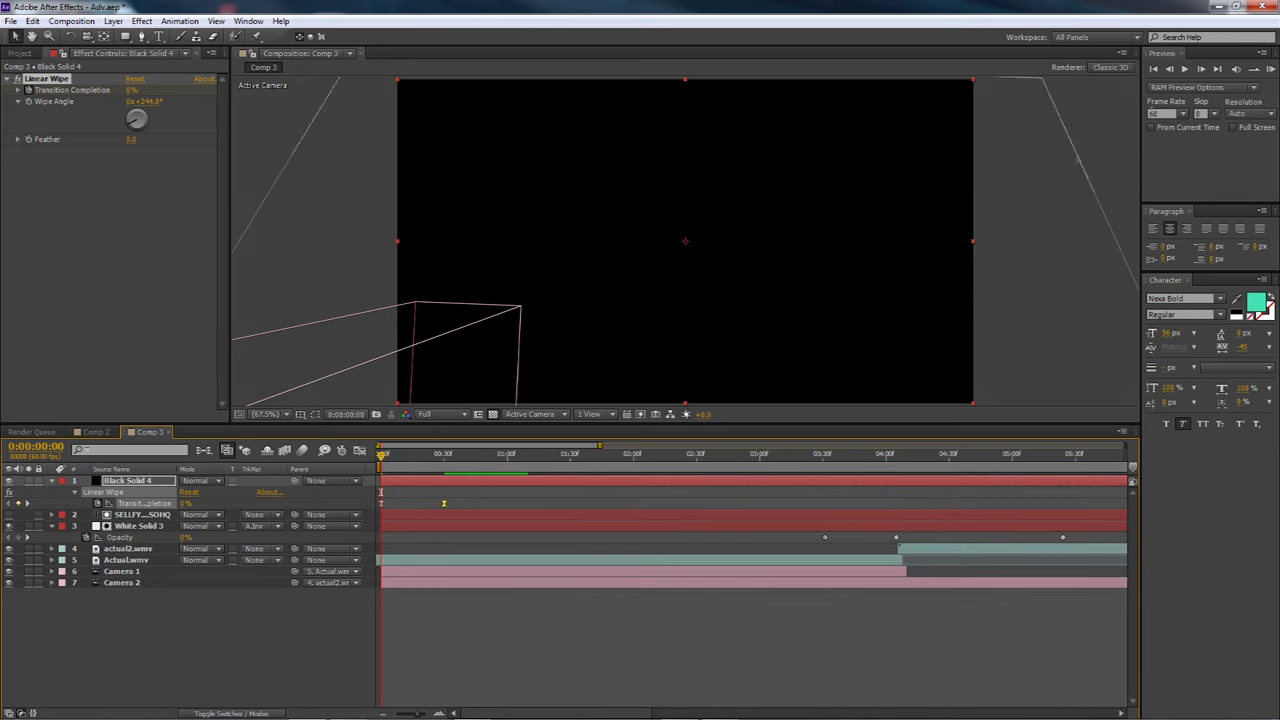
# - Preview the eased opening wipe of the black solid from the start of Comp 3
pyautogui.click(1269, 69)
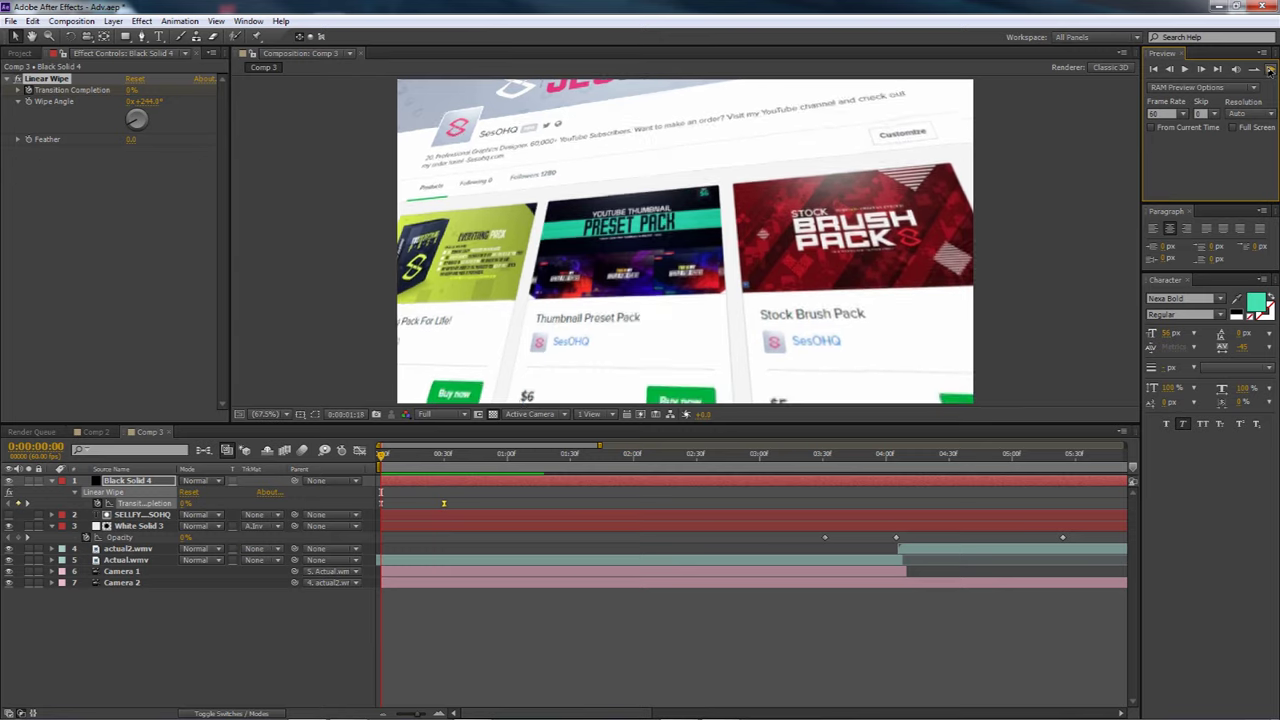
pyautogui.click(1269, 69)
pyautogui.click(1269, 69)
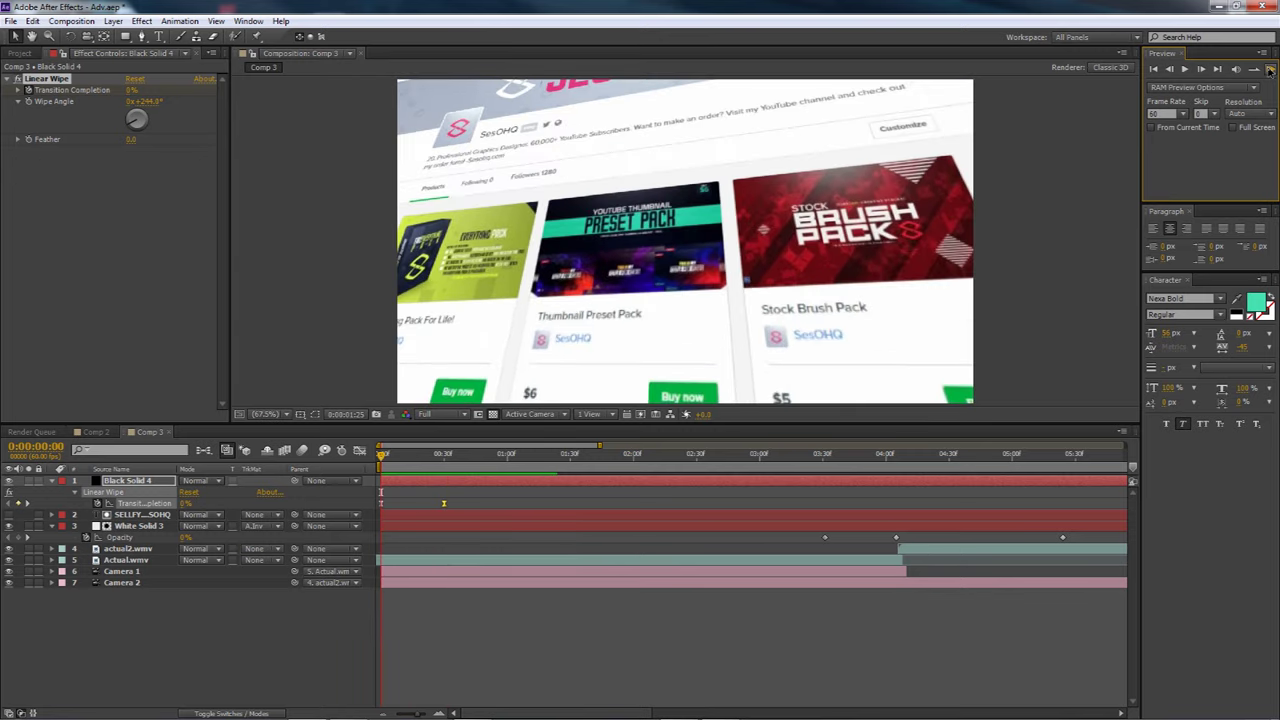
pyautogui.click(1269, 69)
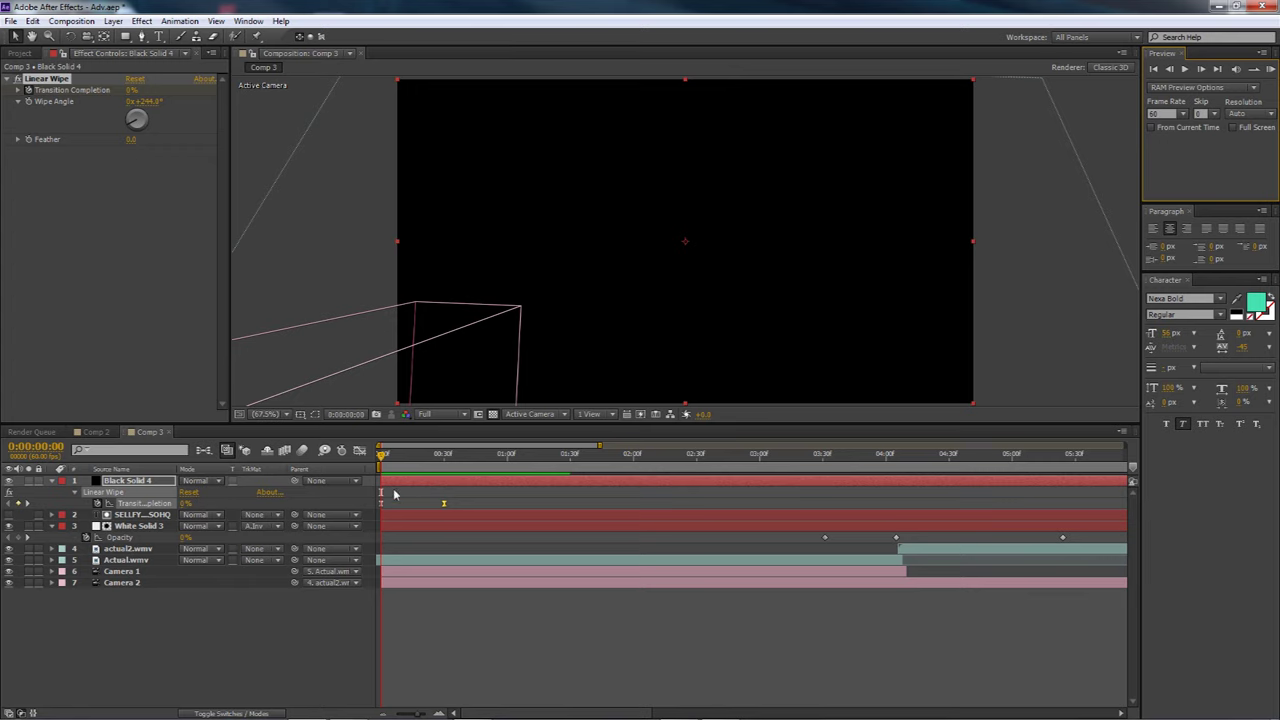
pyautogui.click(1269, 69)
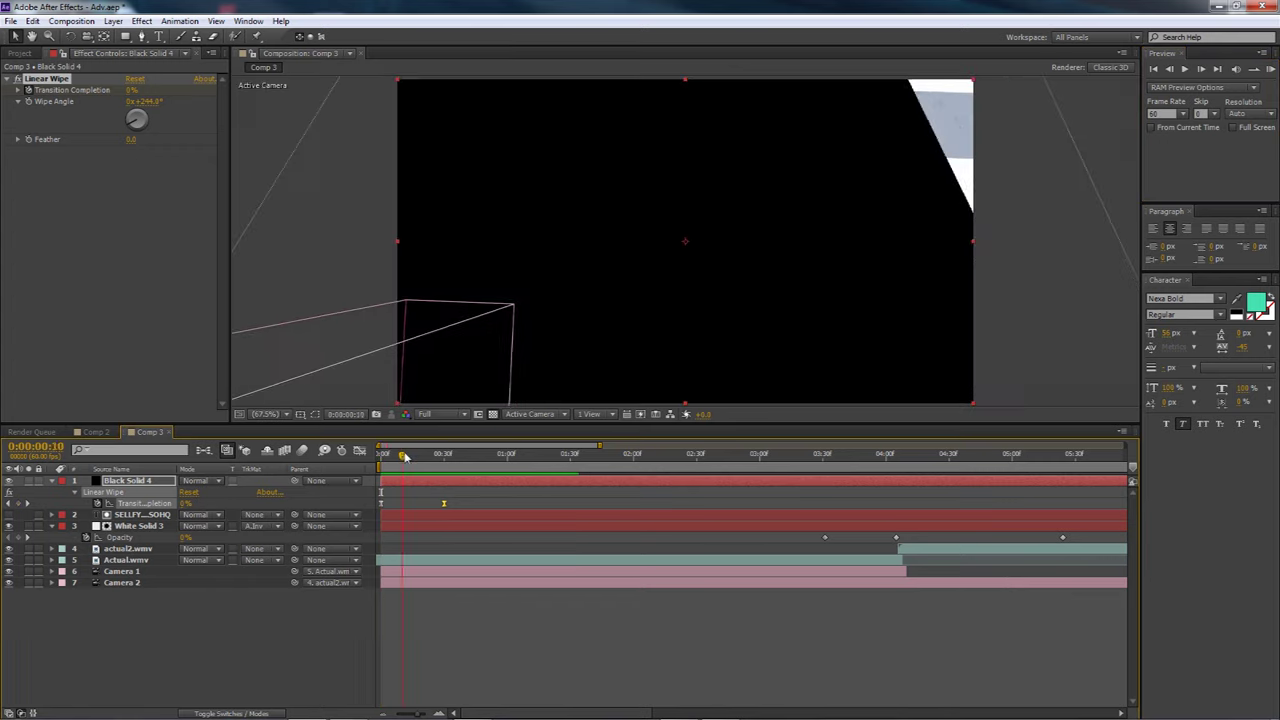
# - Add Transition Completion keyframes of 100% to the black solid at 0:00:12:32 and at the end of the actual2.wmv clip
pyautogui.click(1073, 458)
pyautogui.click(1089, 457)
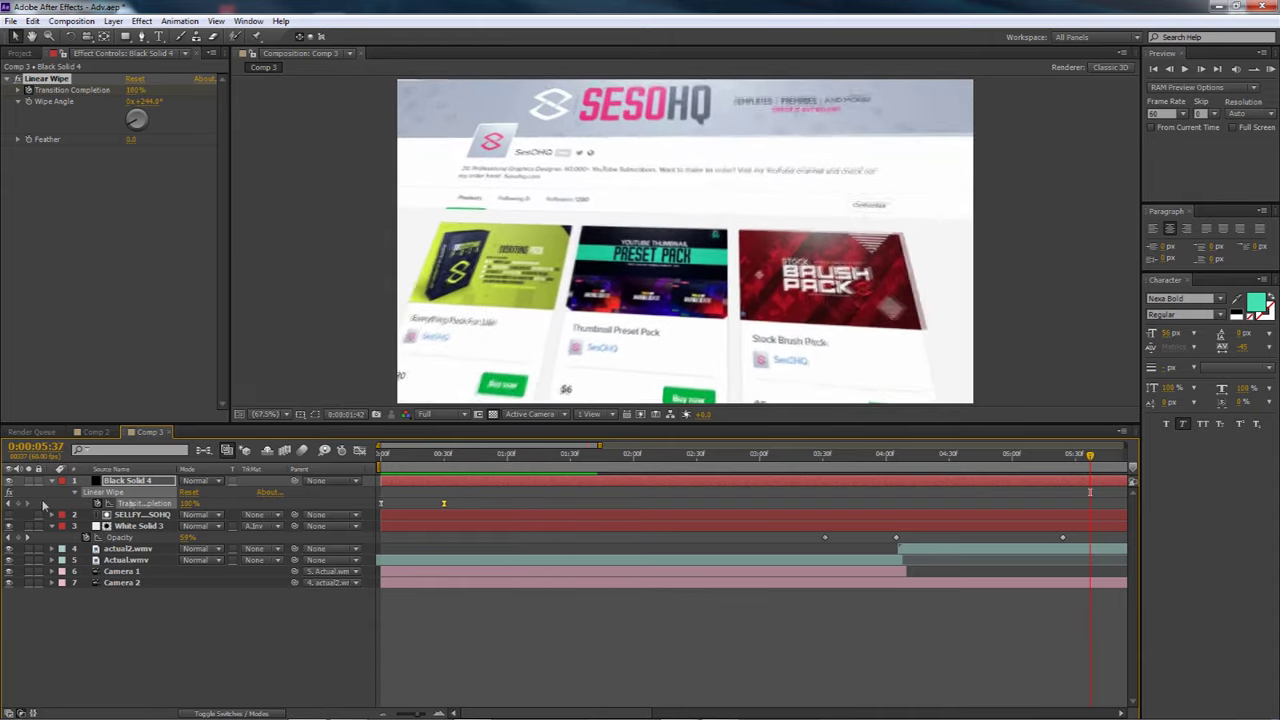
pyautogui.moveTo(1089, 457); pyautogui.dragTo(1094, 457)
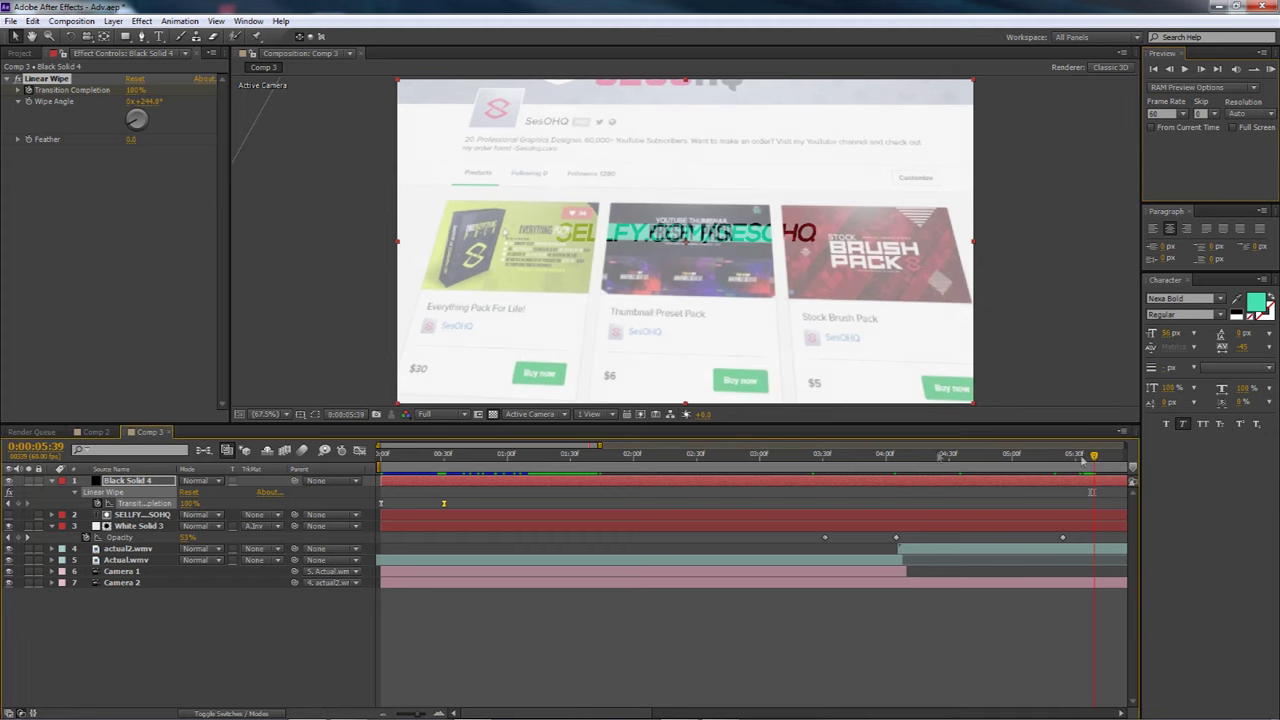
pyautogui.moveTo(416, 714); pyautogui.dragTo(398, 714)
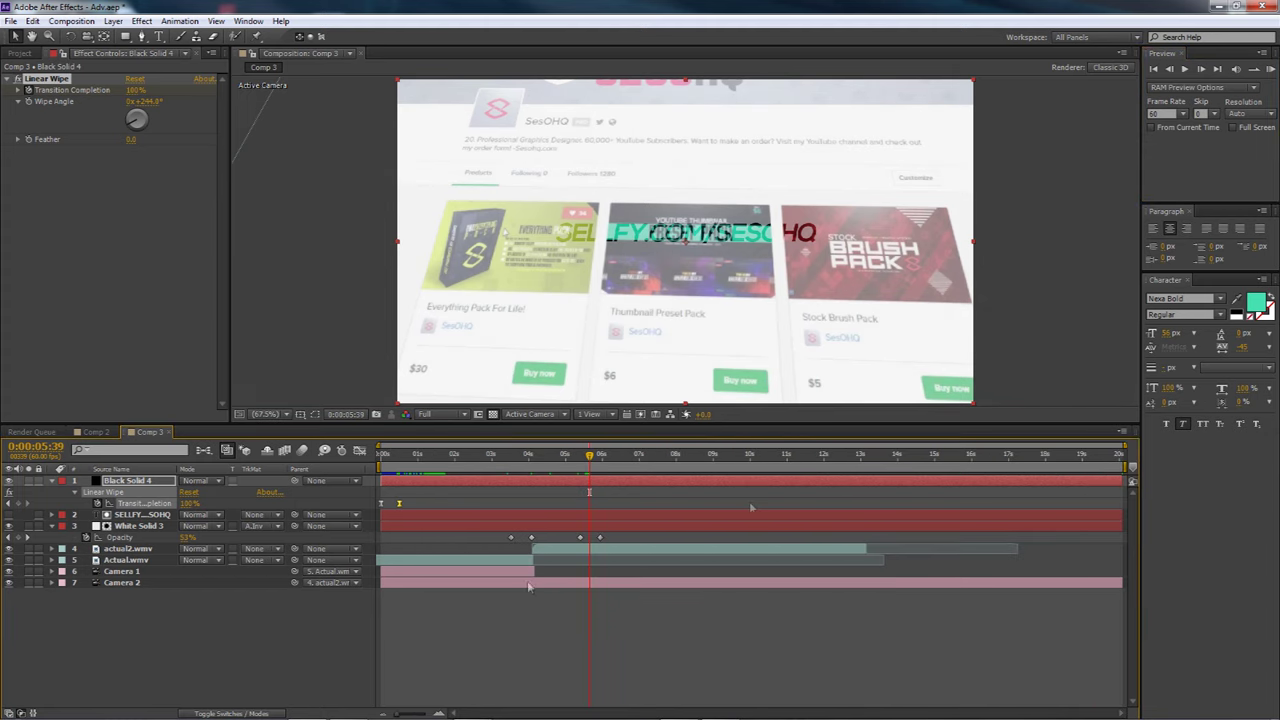
pyautogui.moveTo(898, 455); pyautogui.dragTo(866, 456)
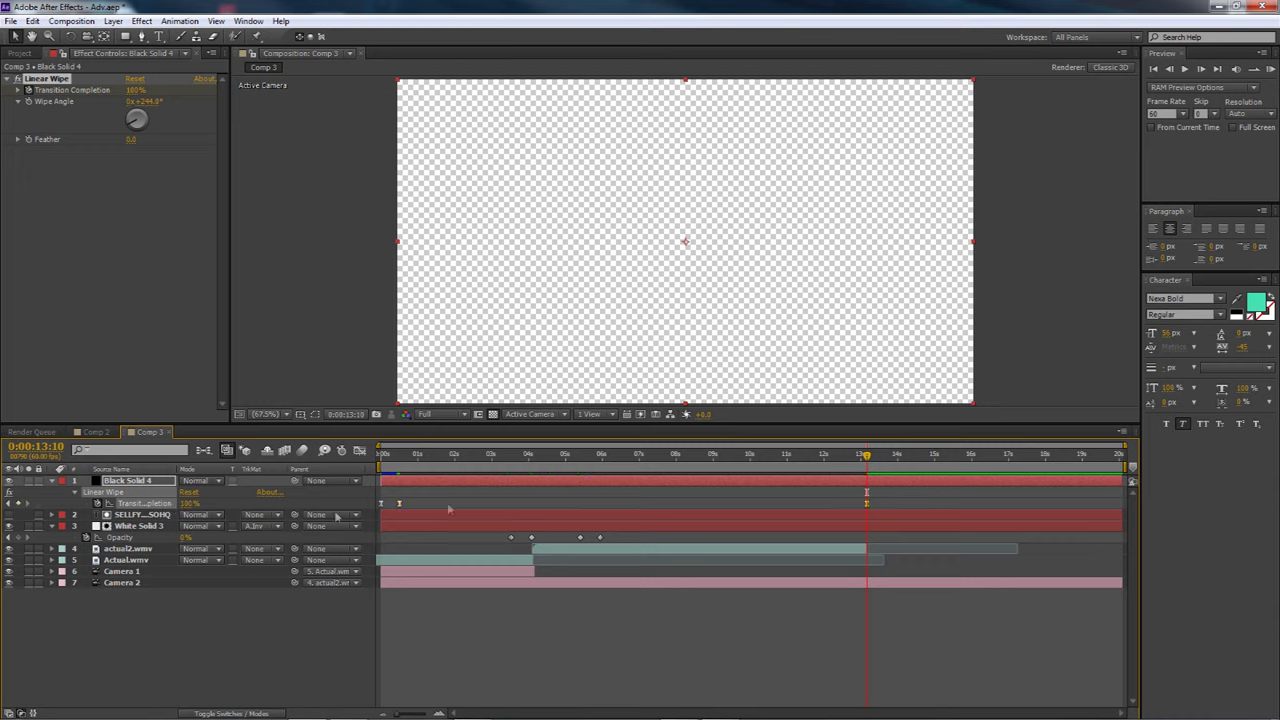
pyautogui.moveTo(863, 458); pyautogui.dragTo(844, 456)
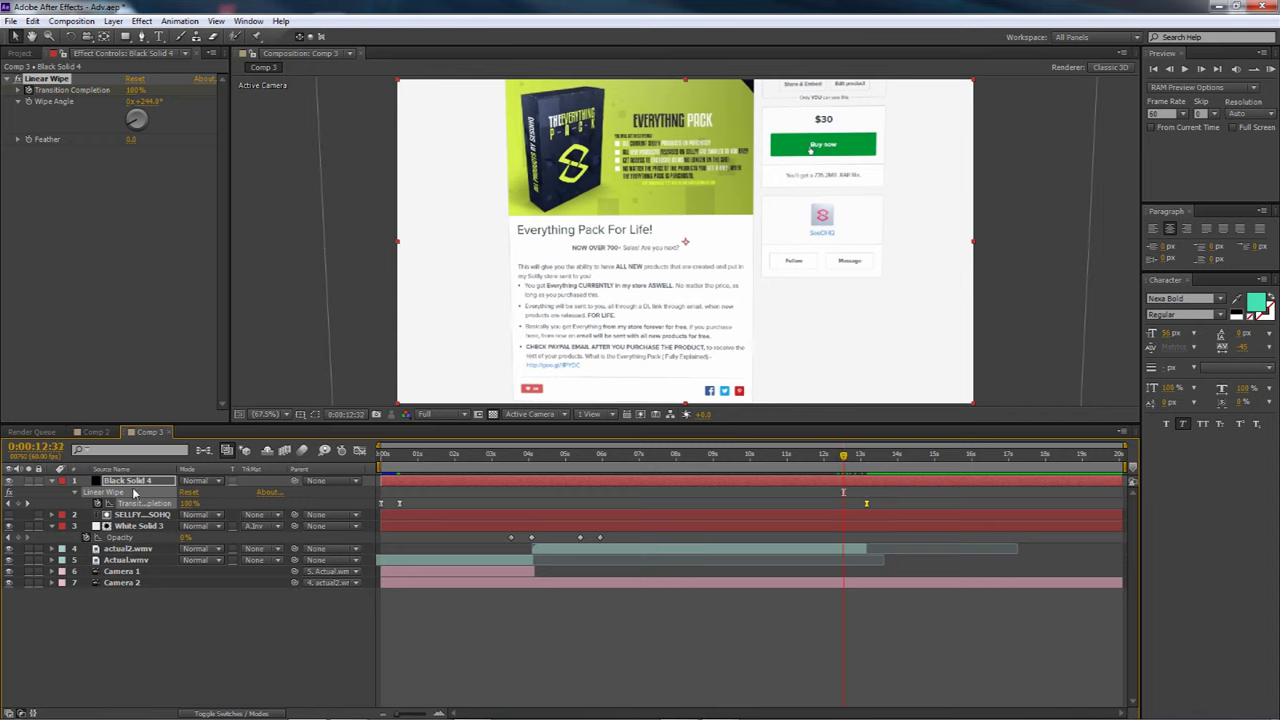
pyautogui.moveTo(842, 465)
pyautogui.mouseDown()
pyautogui.moveTo(798, 458)
pyautogui.moveTo(867, 463)
pyautogui.mouseUp()
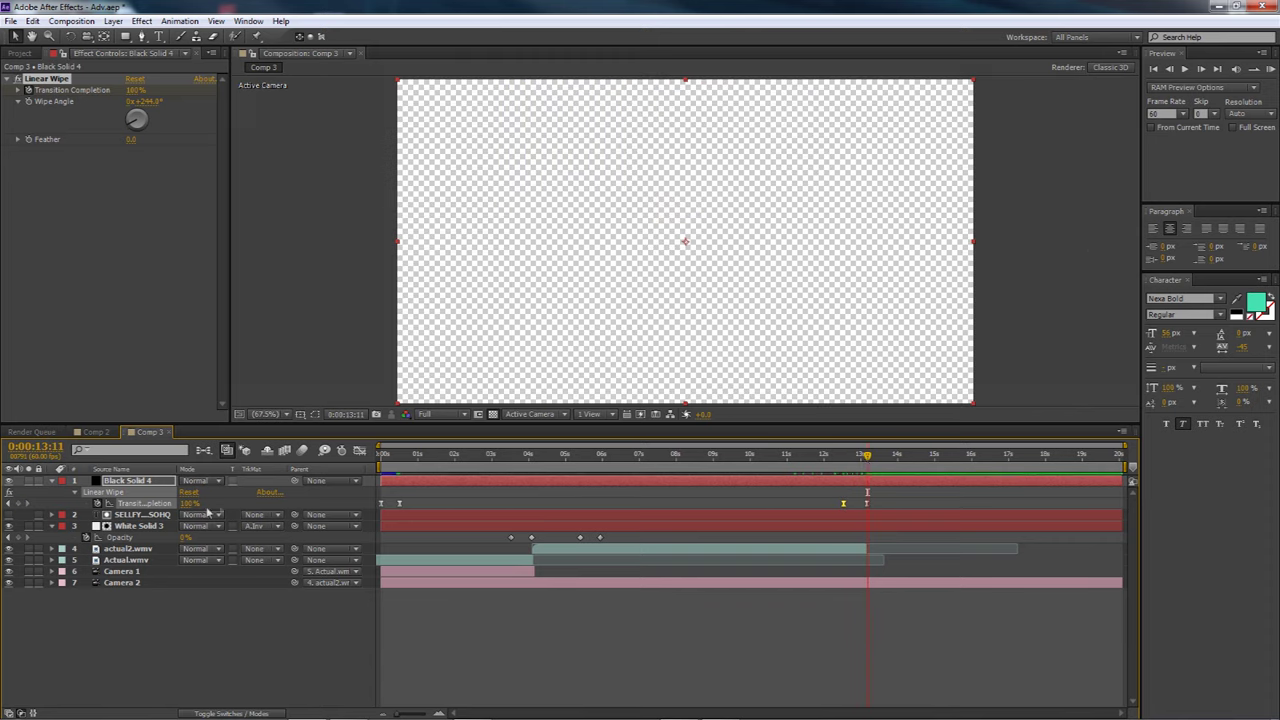
# - Lower the black solid's last Transition Completion keyframe until black fills the frame, and shift it to 0:00:13:07, just before actual2.wmv ends
pyautogui.moveTo(188, 503); pyautogui.dragTo(110, 503)
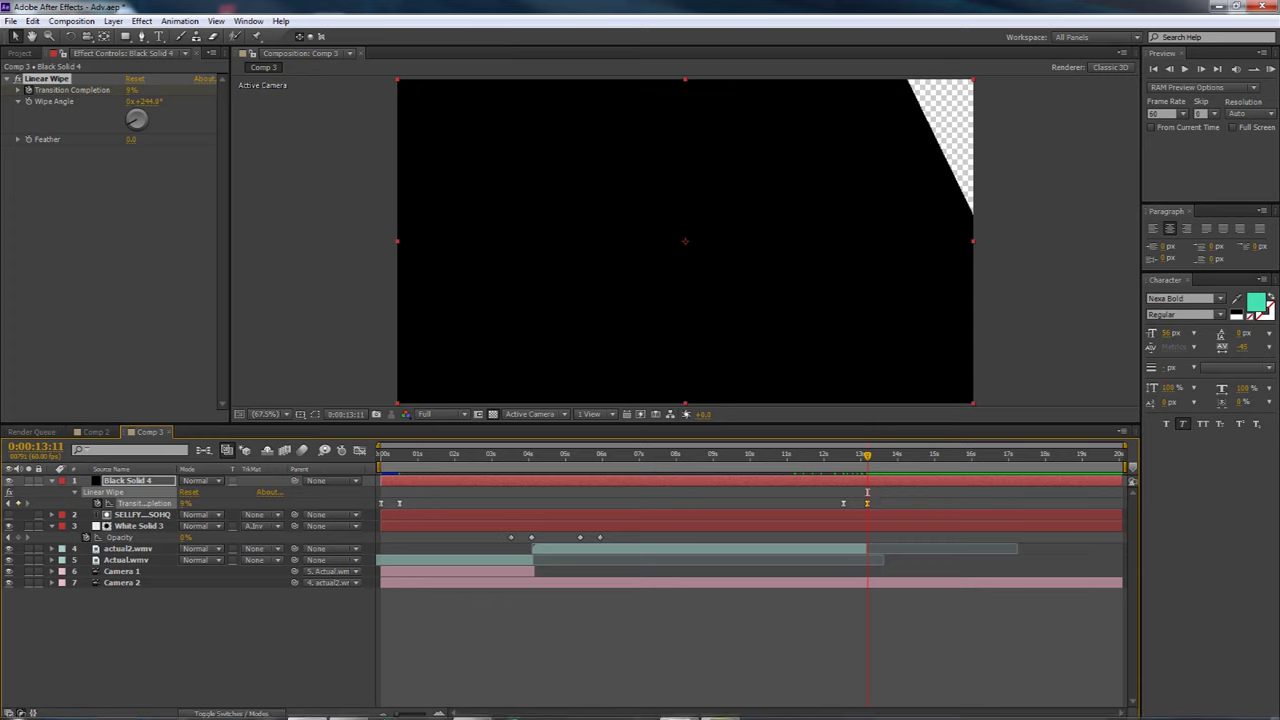
pyautogui.click(420, 714)
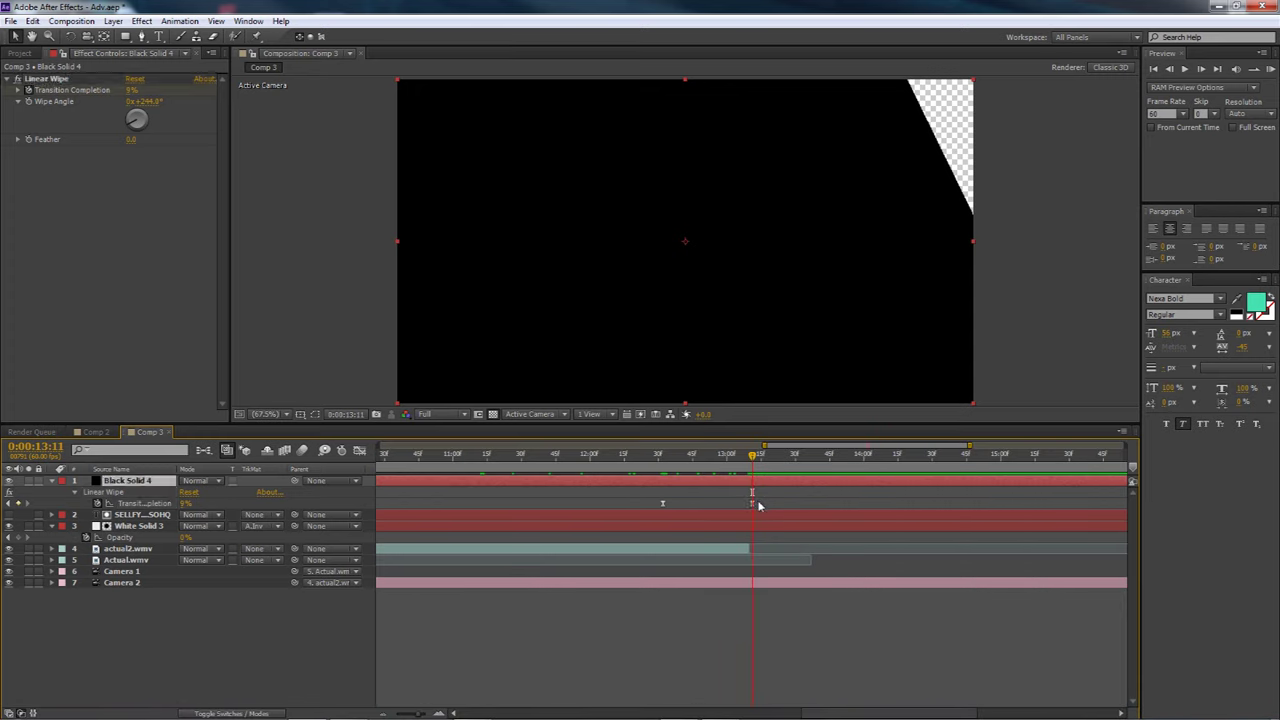
pyautogui.moveTo(752, 457)
pyautogui.mouseDown()
pyautogui.moveTo(704, 457)
pyautogui.moveTo(740, 458)
pyautogui.mouseUp()
pyautogui.moveTo(749, 502); pyautogui.dragTo(745, 503)
pyautogui.moveTo(737, 457)
pyautogui.mouseDown()
pyautogui.moveTo(789, 465)
pyautogui.moveTo(731, 468)
pyautogui.moveTo(745, 467)
pyautogui.mouseUp()
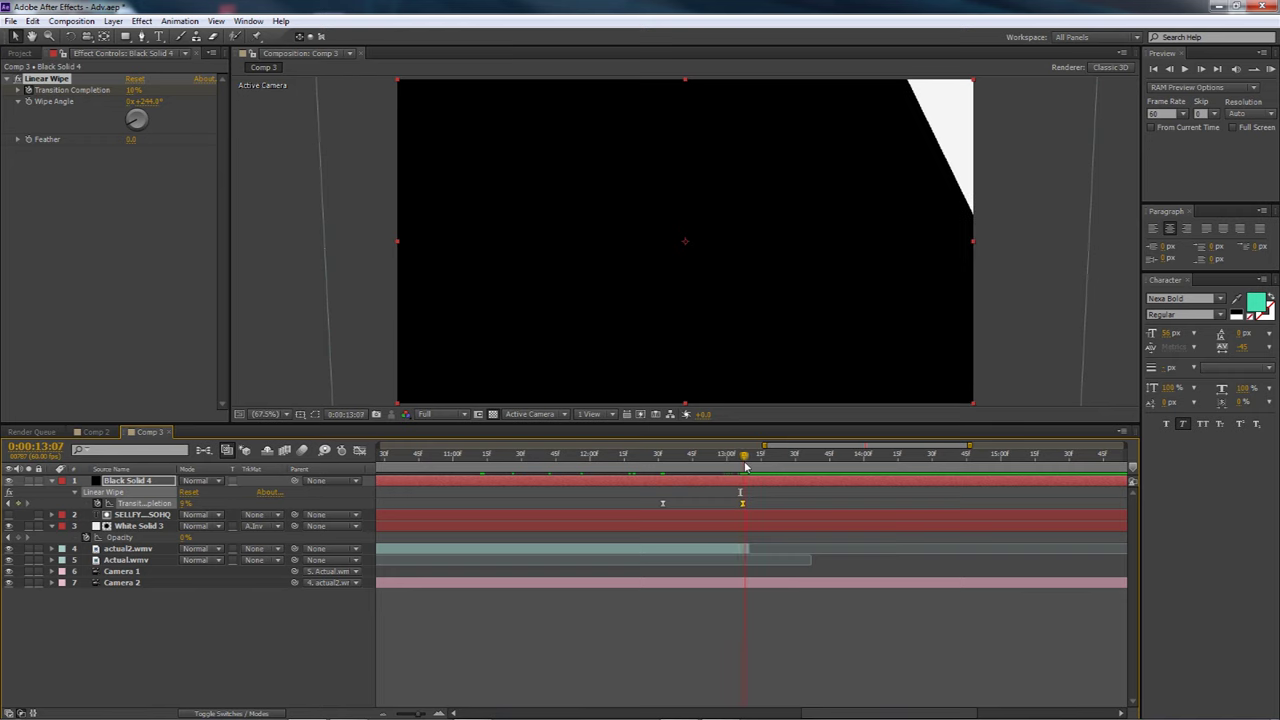
pyautogui.moveTo(186, 503); pyautogui.dragTo(240, 494)
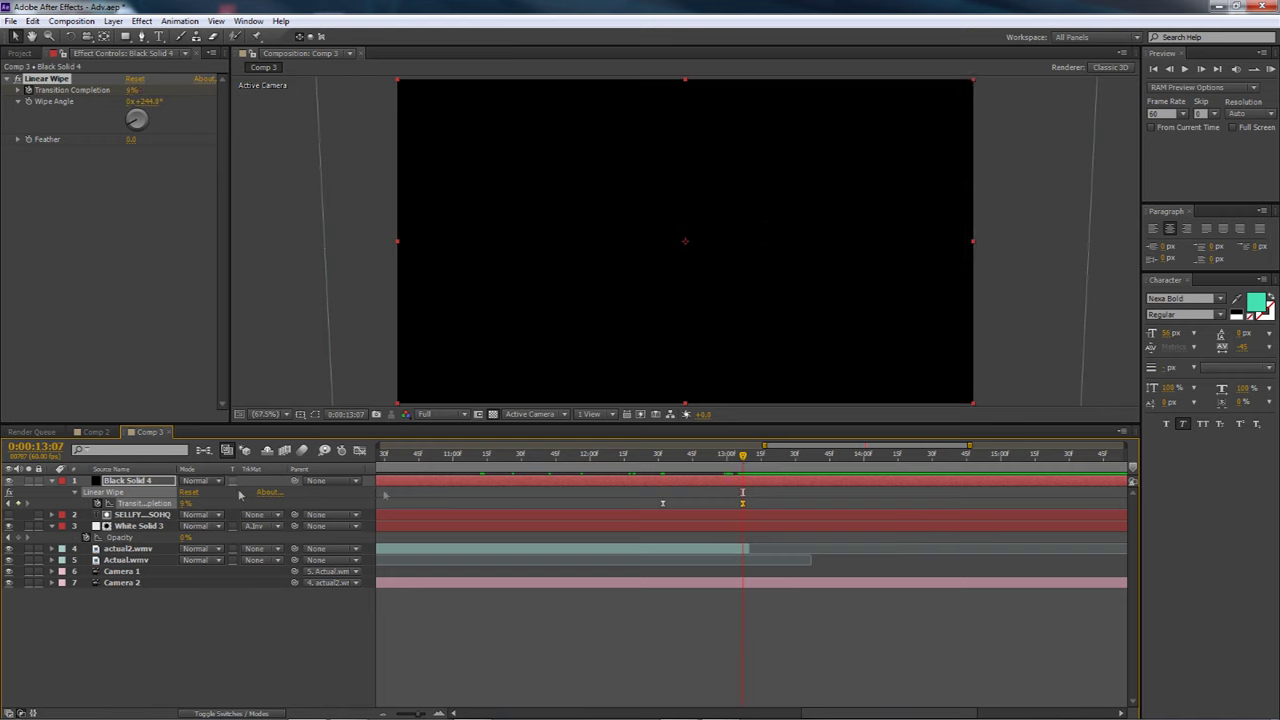
# - Review the closing black wipe and play through Comp 3 from the start, checking the camera moves and the SELLFY.COM/SESOHQ fade
pyautogui.moveTo(743, 462); pyautogui.dragTo(630, 468)
pyautogui.moveTo(415, 714); pyautogui.dragTo(392, 712)
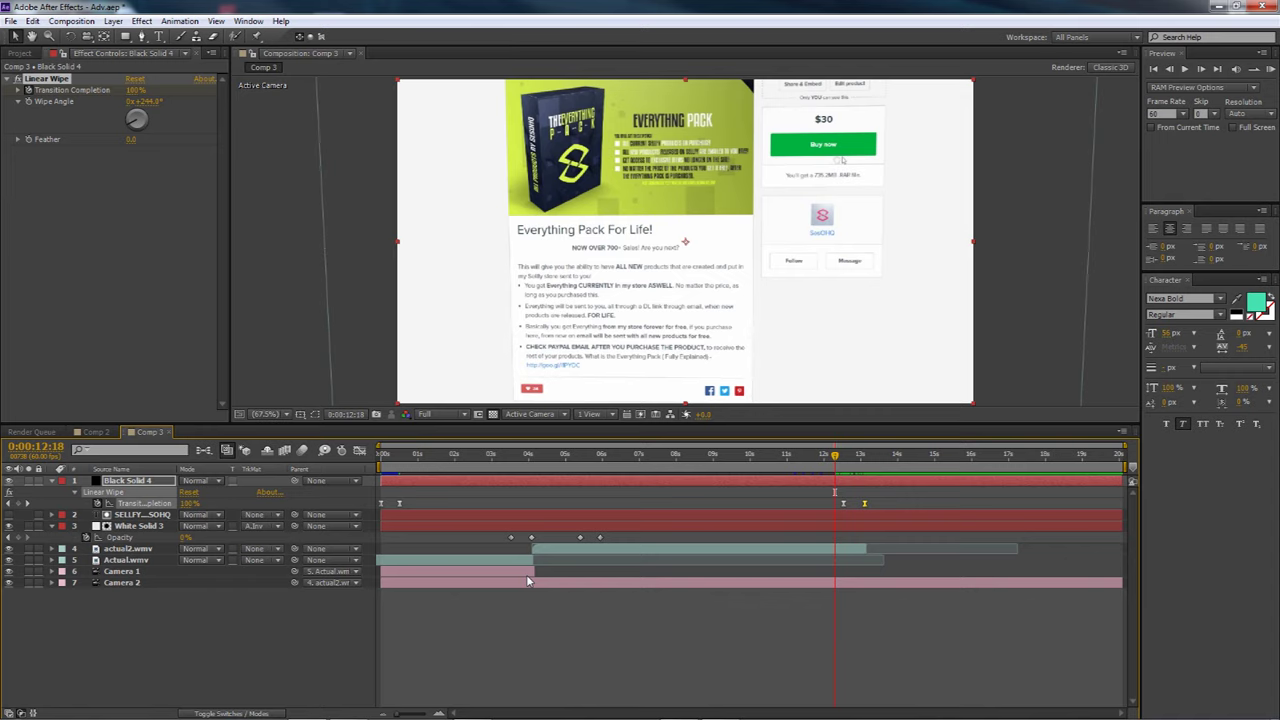
pyautogui.press('Home')
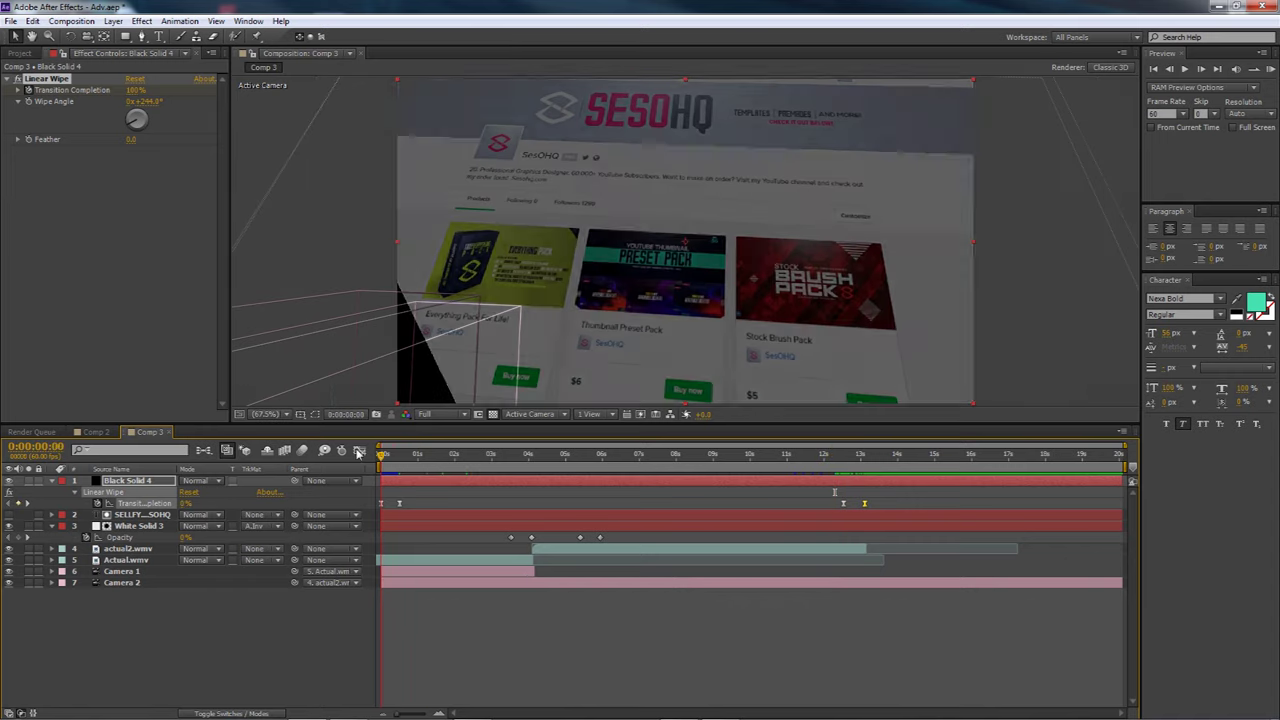
pyautogui.moveTo(435, 453); pyautogui.dragTo(808, 456)
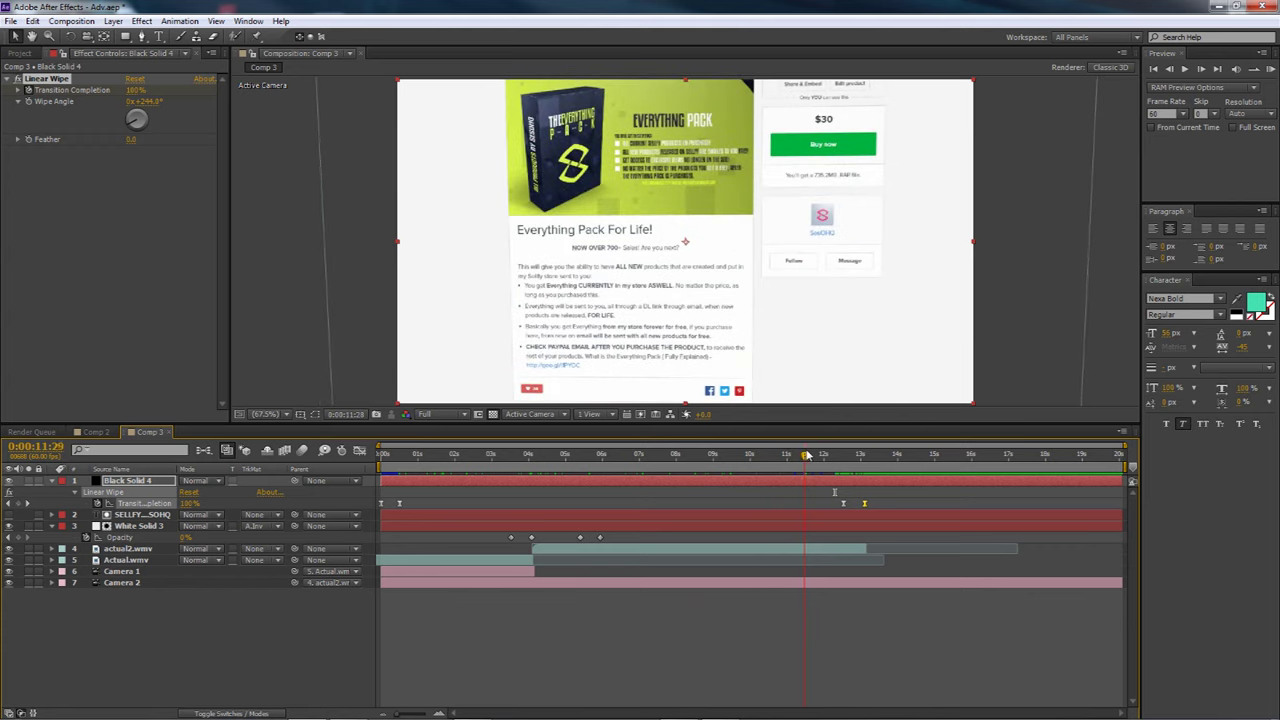
pyautogui.moveTo(818, 456); pyautogui.dragTo(440, 466)
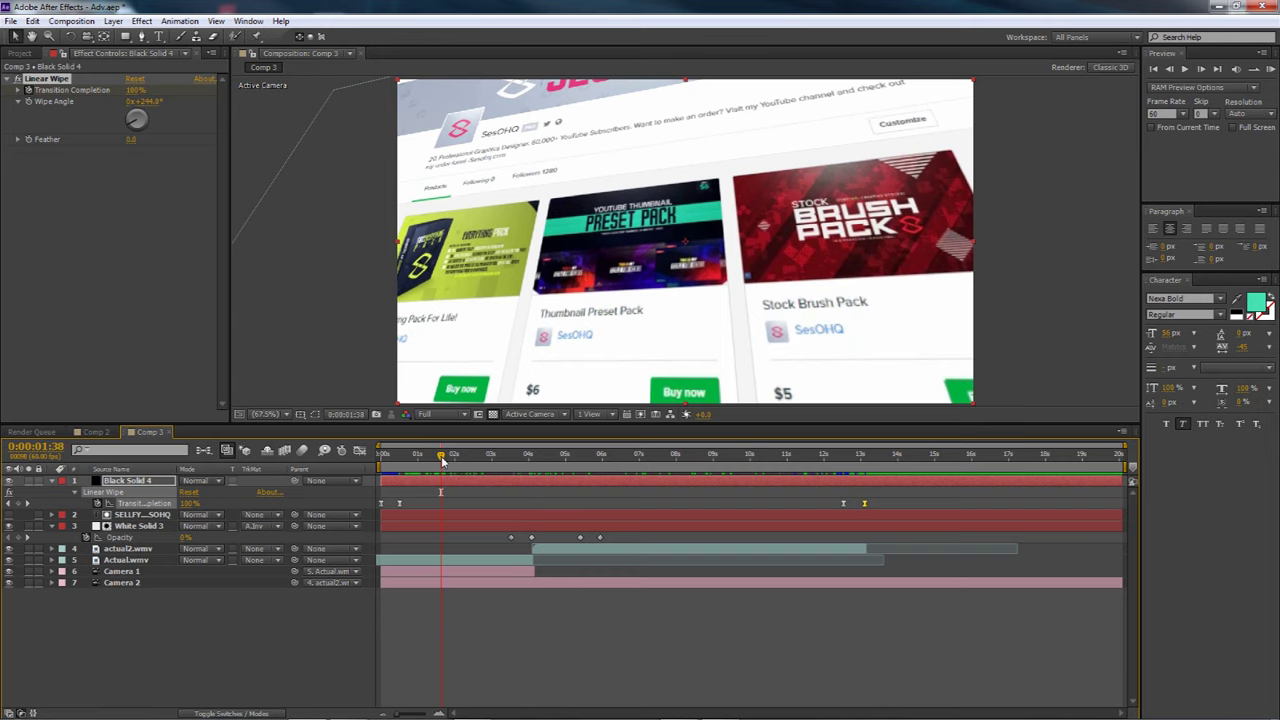
pyautogui.moveTo(443, 458); pyautogui.dragTo(528, 460)
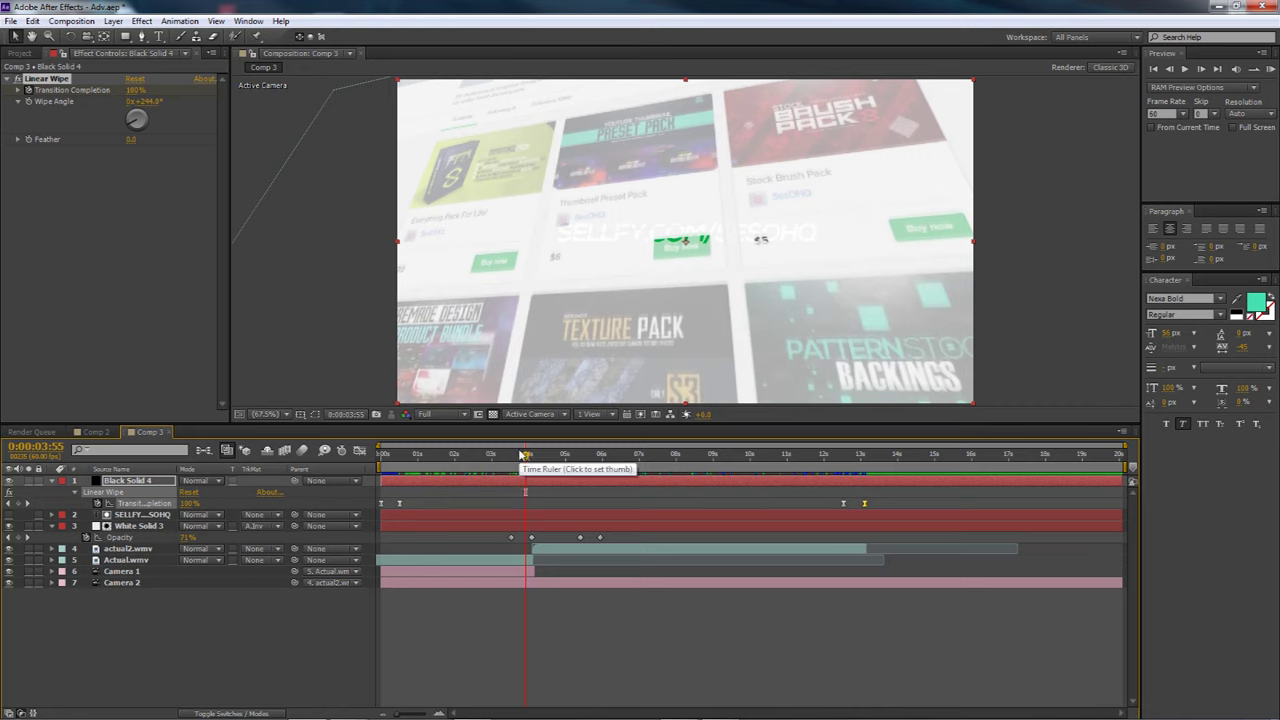
pyautogui.moveTo(521, 455); pyautogui.dragTo(536, 457)
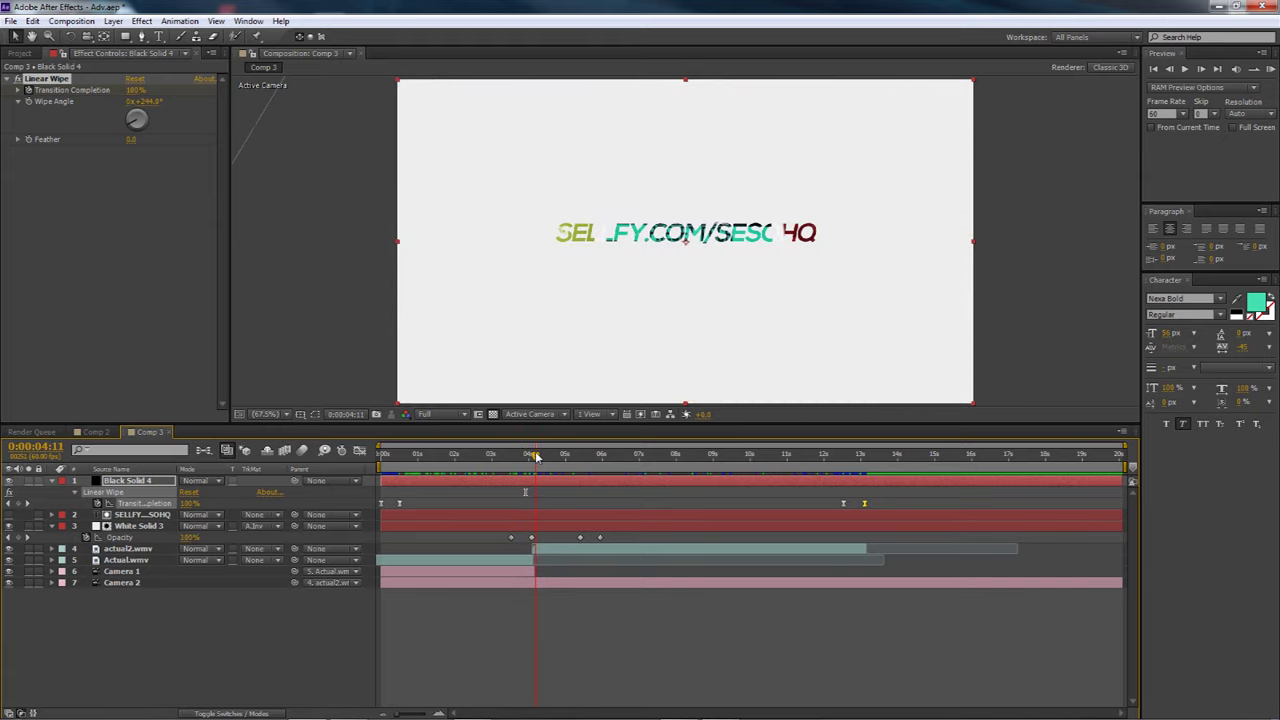